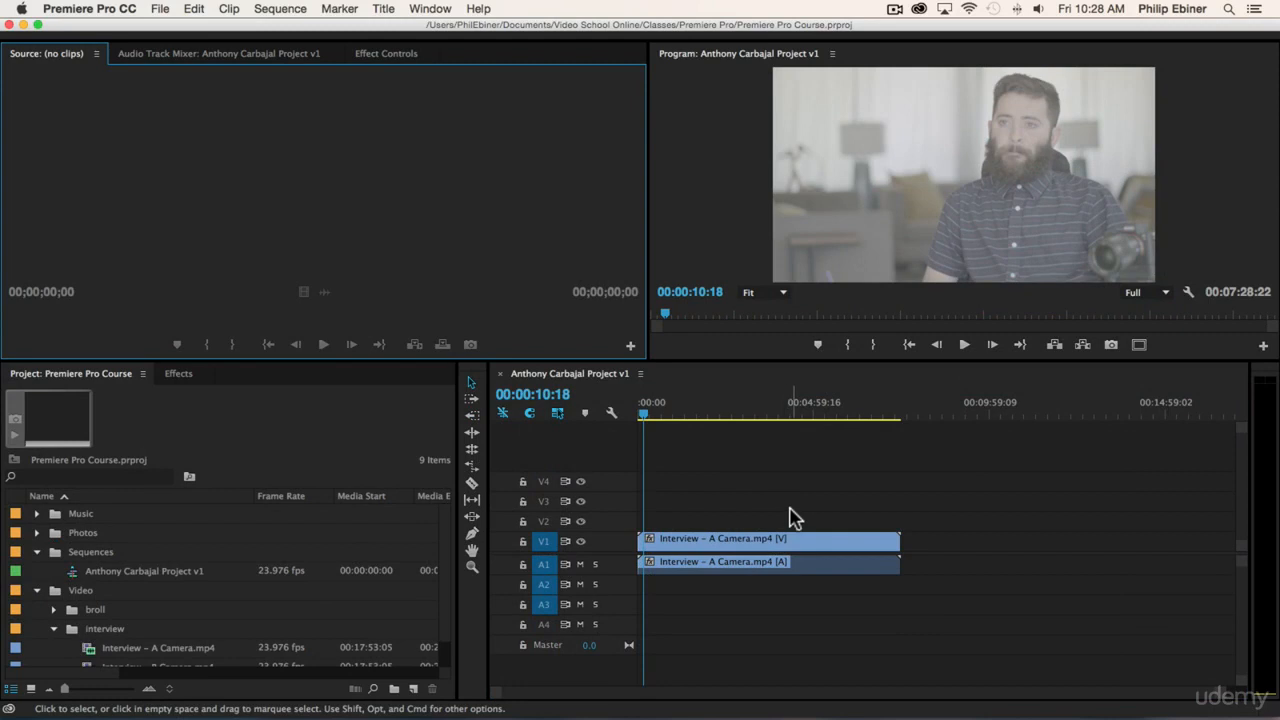
- Add Interview – B Camera.mp4 from the interview bin to tracks V1 and A1, just after the Interview – A Camera clip
scroll(200, 565, "down", 1)
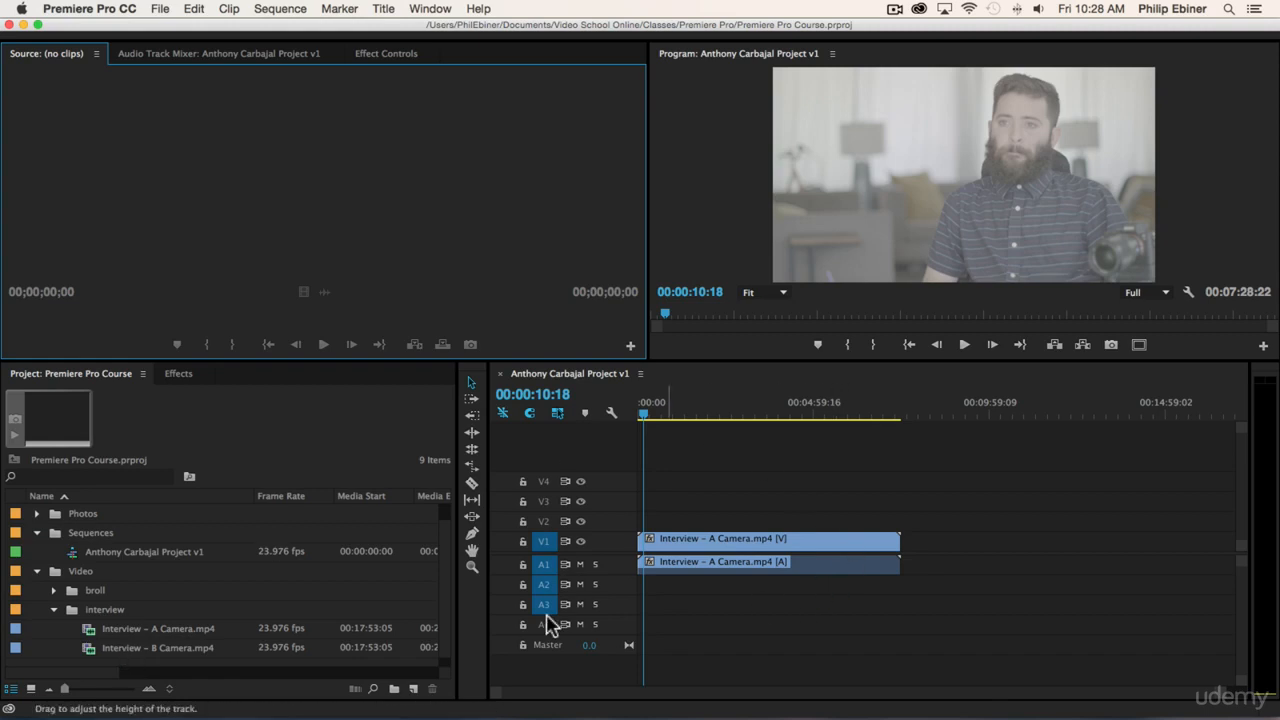
left_click(163, 647)
left_click_drag(165, 652, 686, 463)
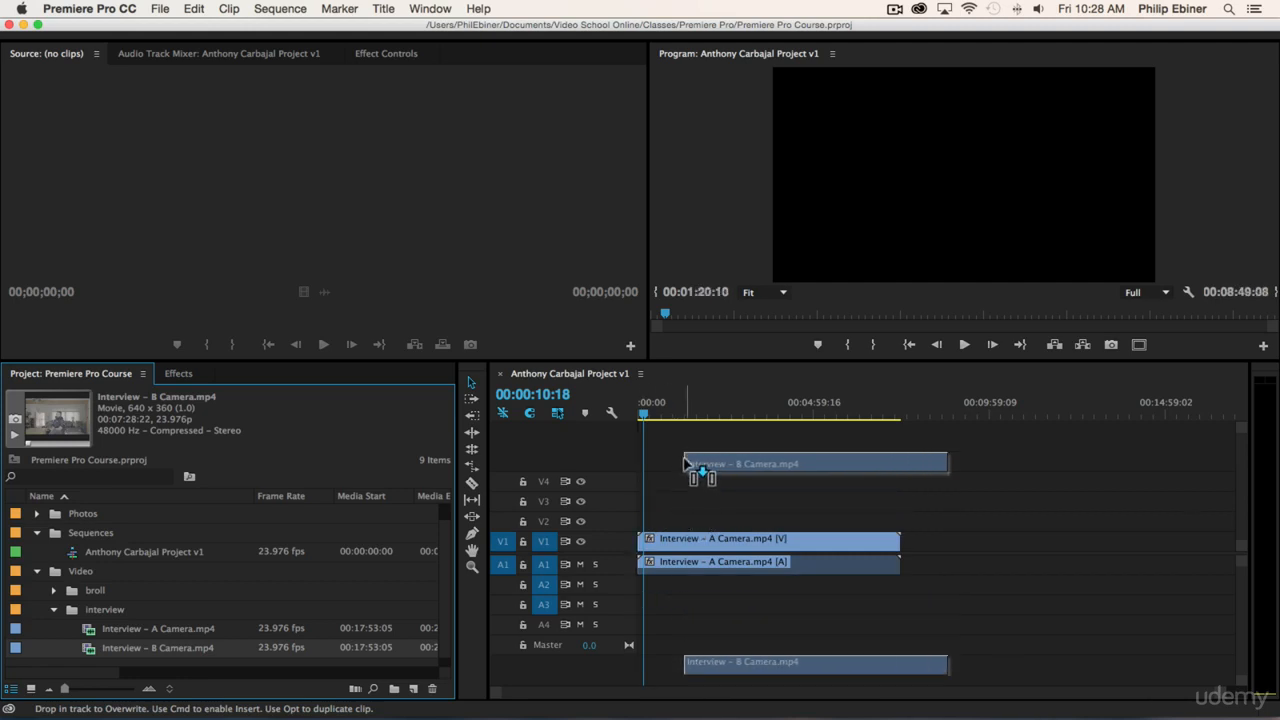
left_click_drag(686, 463, 918, 545)
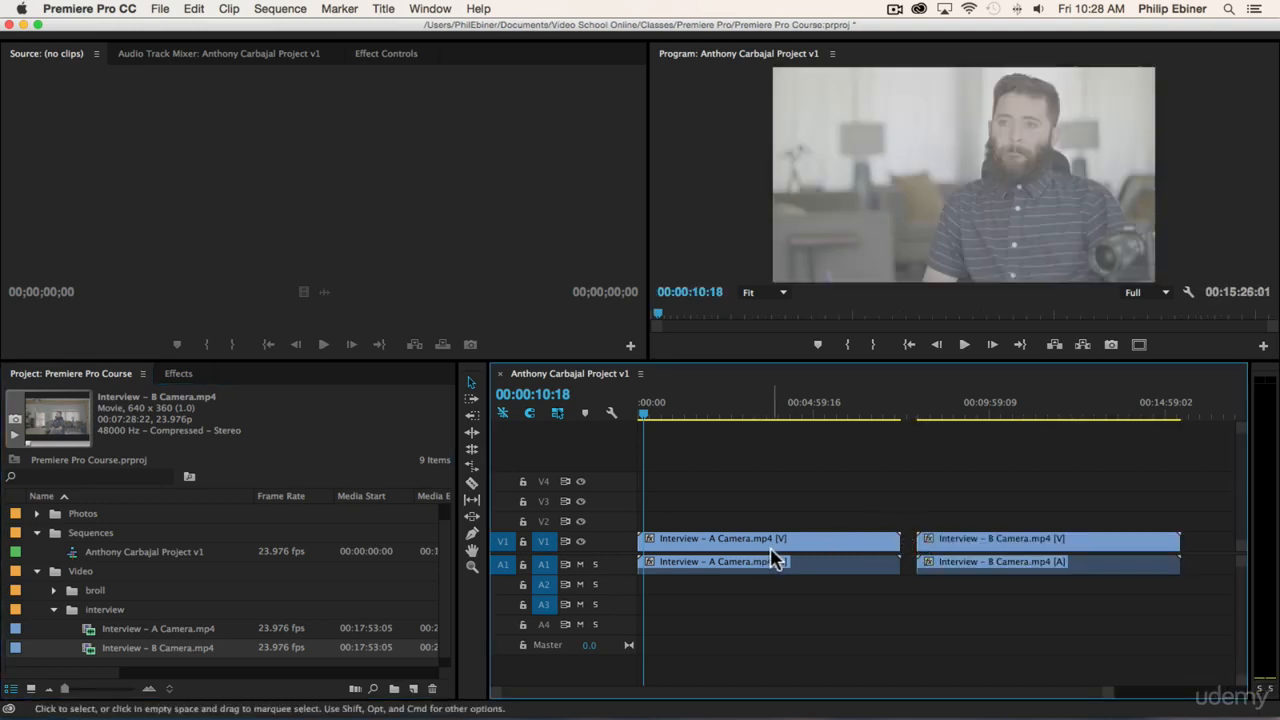
- Move the Interview – A Camera clip to V2 and its audio to A2, and slide Interview – B Camera beneath it with a slightly later start
left_click(741, 544)
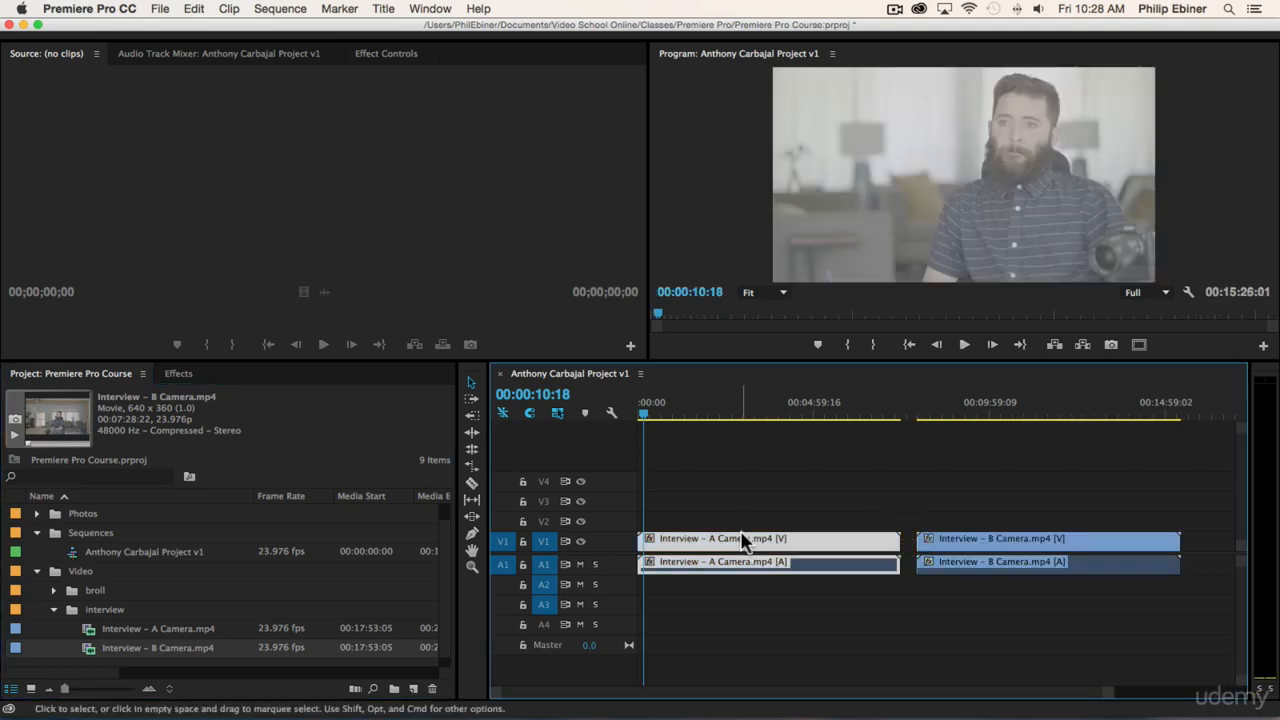
left_click_drag(735, 537, 737, 521)
left_click_drag(686, 563, 688, 583)
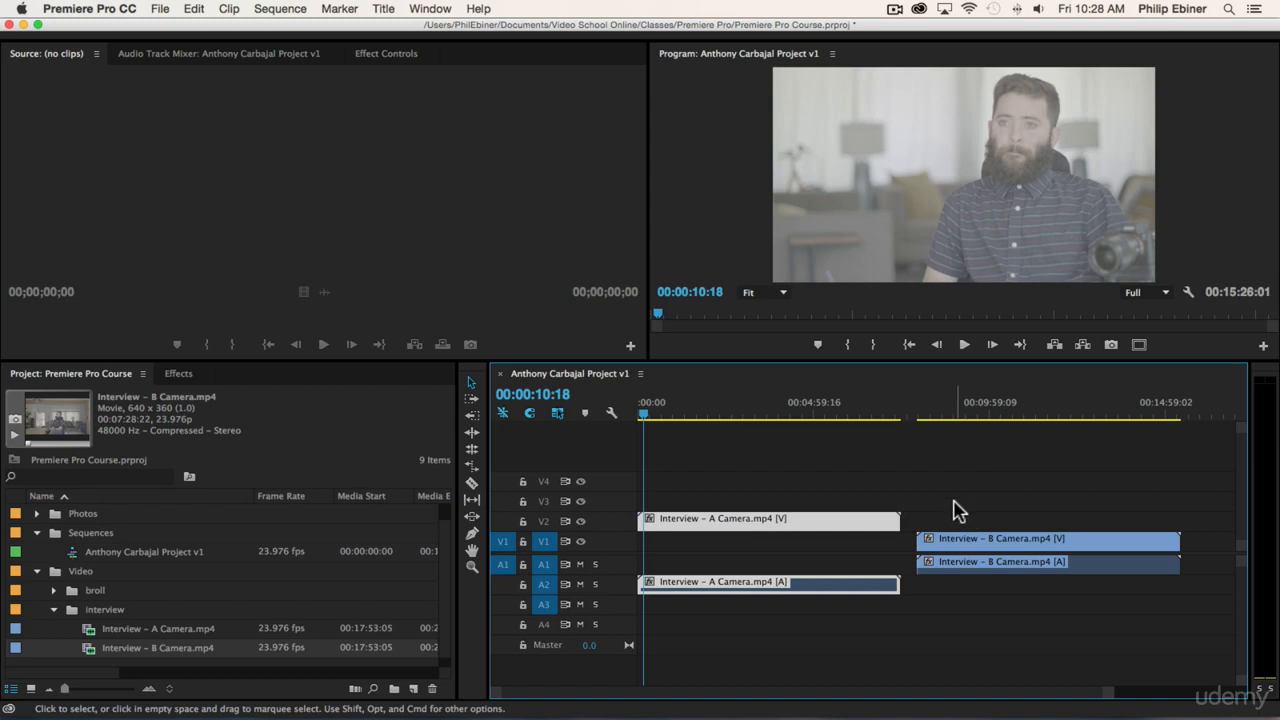
left_click(959, 540)
left_click_drag(1000, 540, 742, 545)
- Compare the two camera angles at 00:00:49:02 by toggling the output of track V2 off and on
left_click(668, 406)
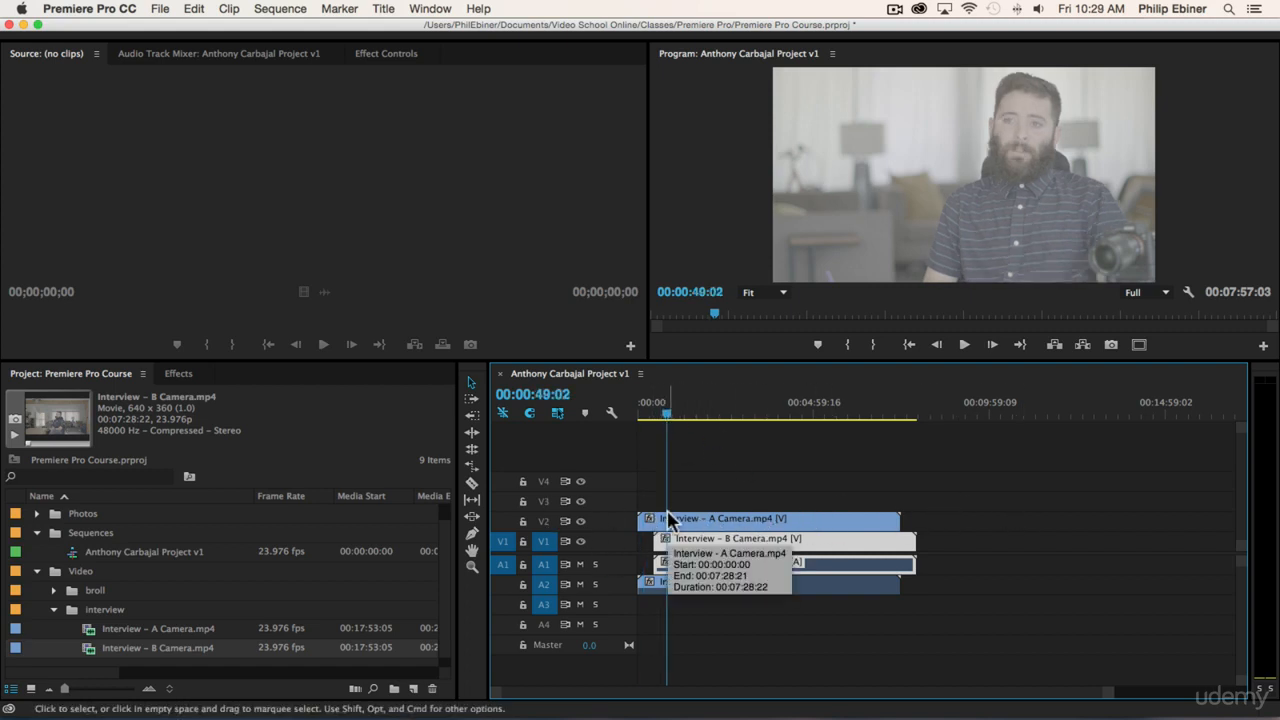
left_click(581, 522)
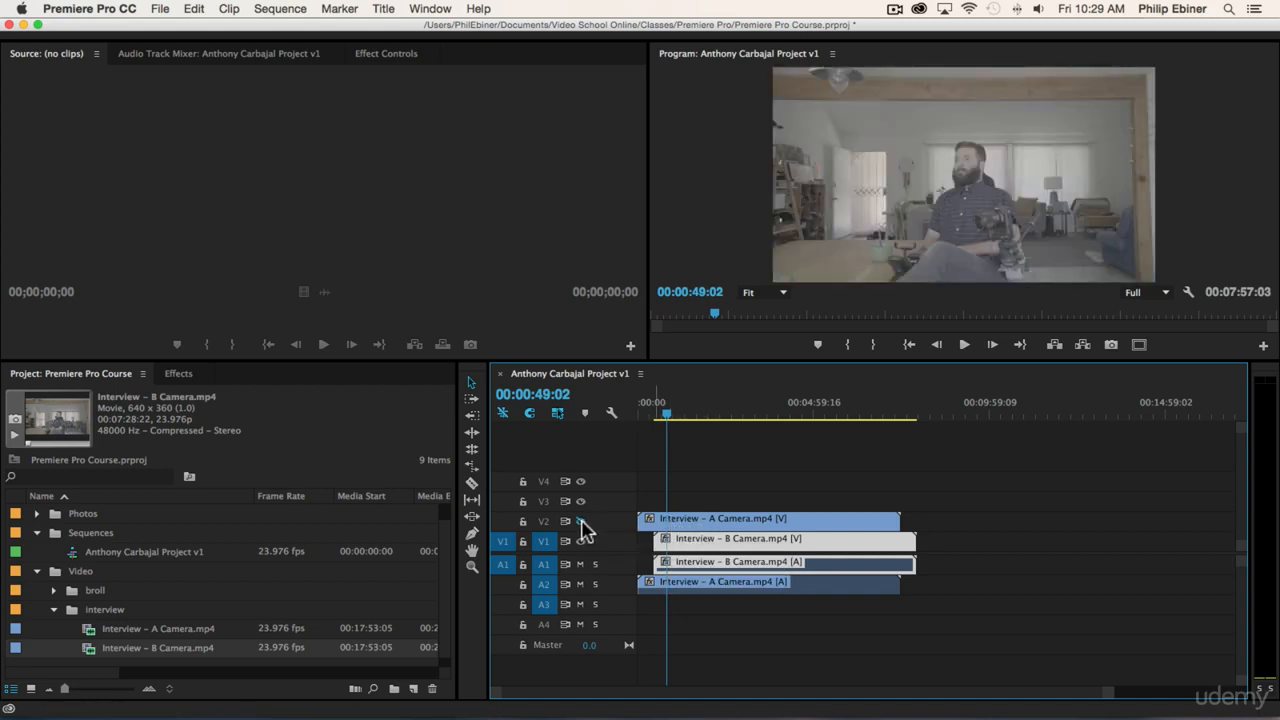
left_click(581, 522)
left_click(581, 522)
left_click(581, 521)
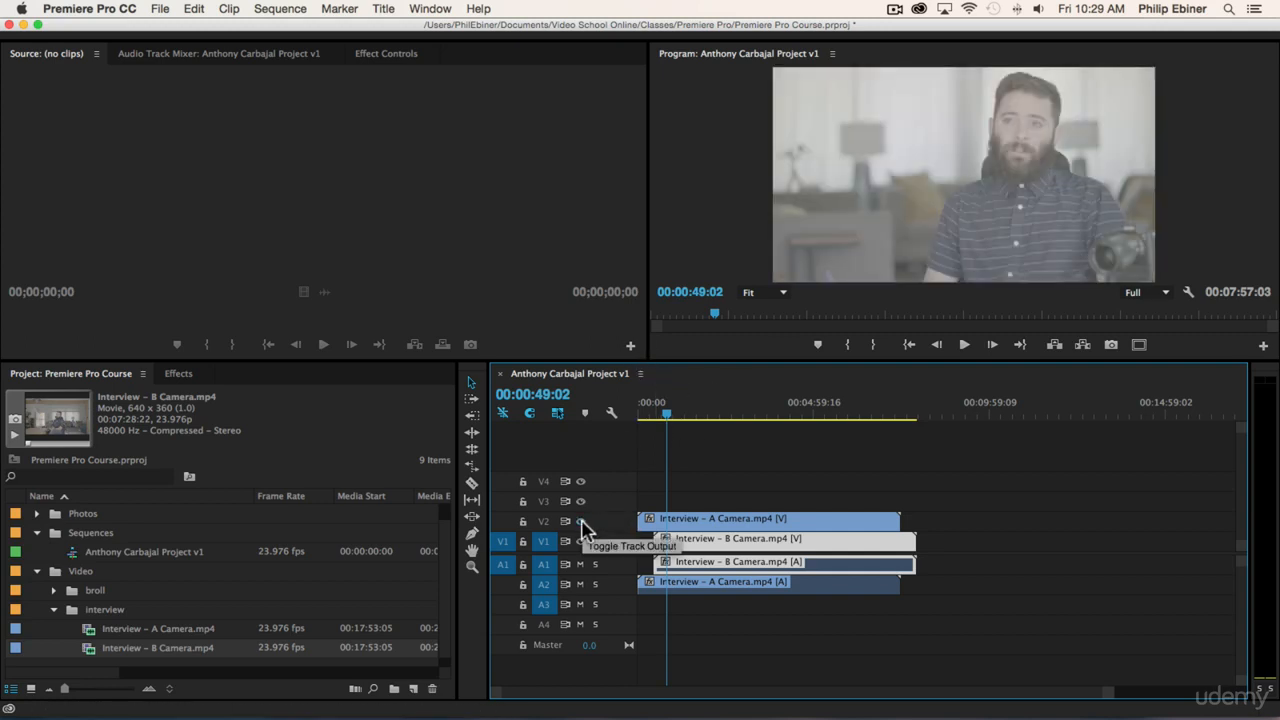
- Expand audio tracks A1 and A2 to show the waveforms of both interview clips
left_click(709, 517)
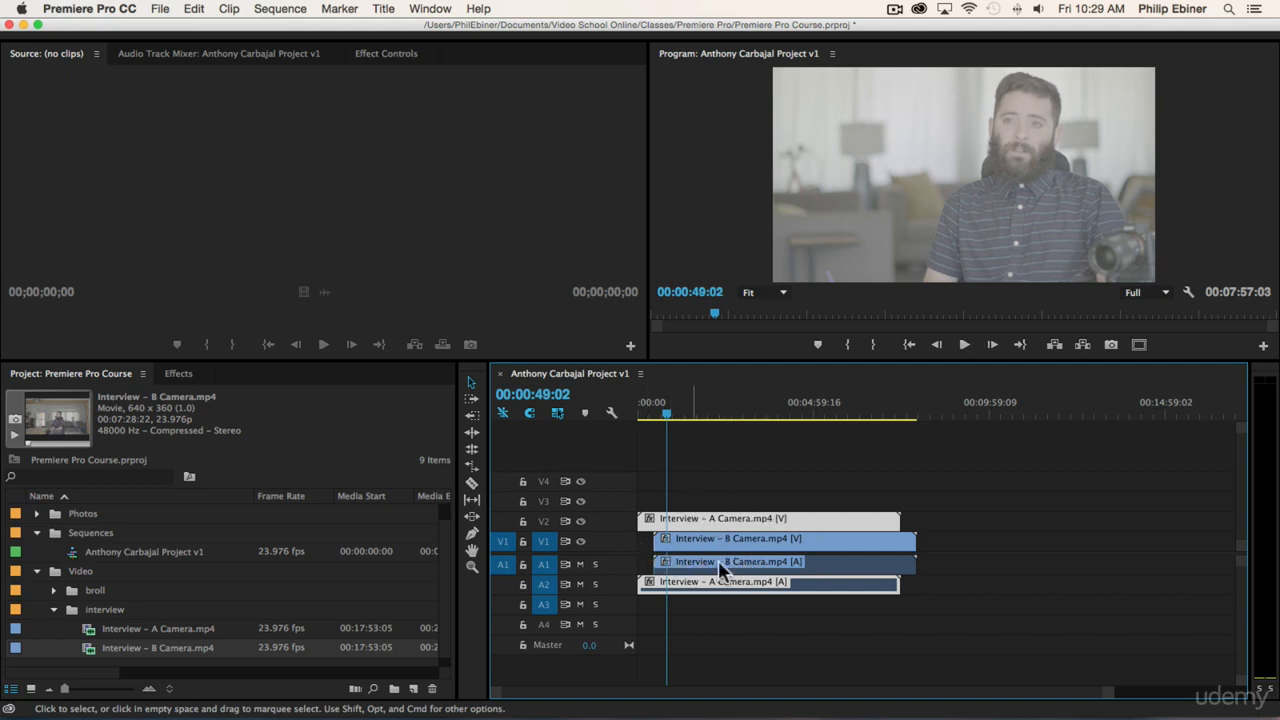
key("=")
key("=")
key("=")
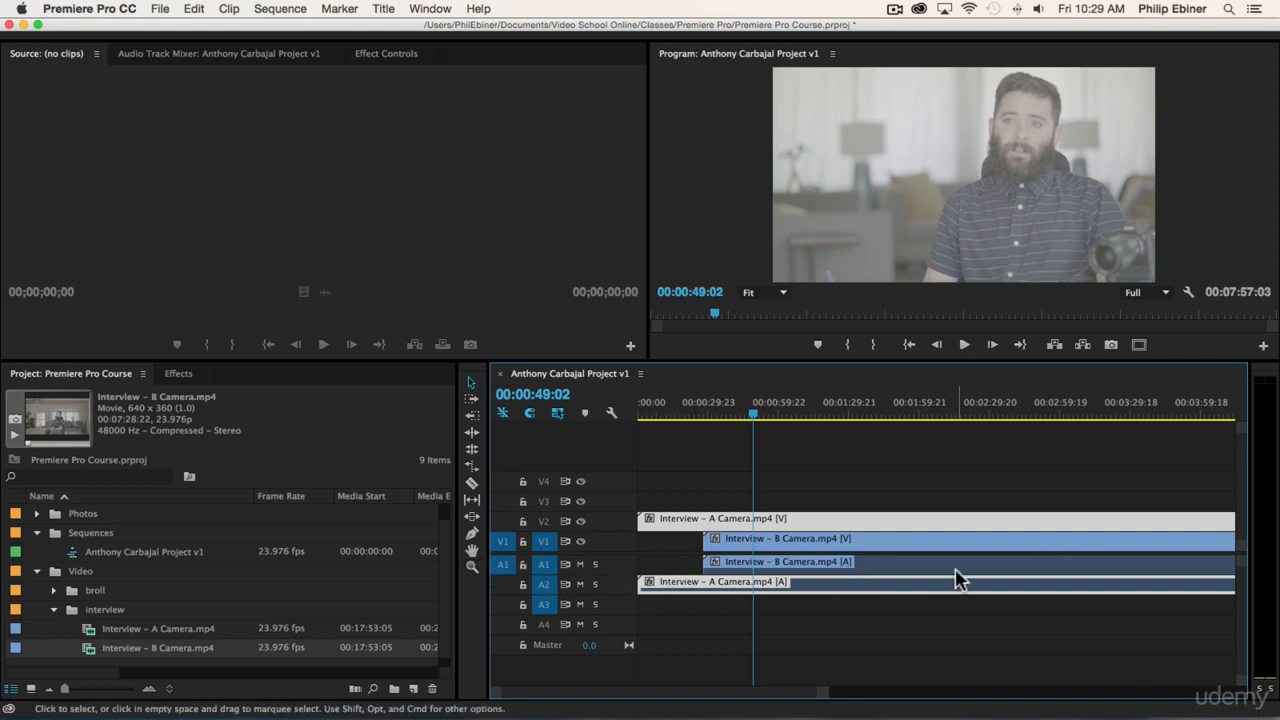
double_click(615, 565)
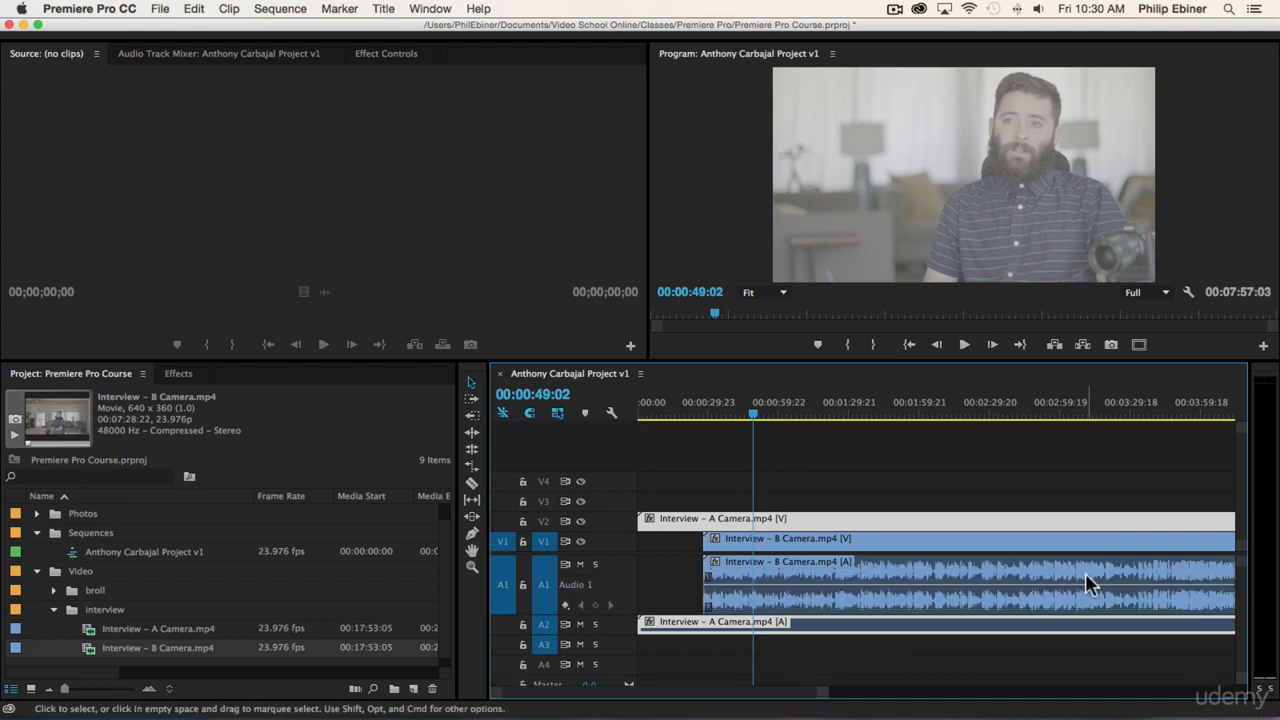
left_click(600, 628)
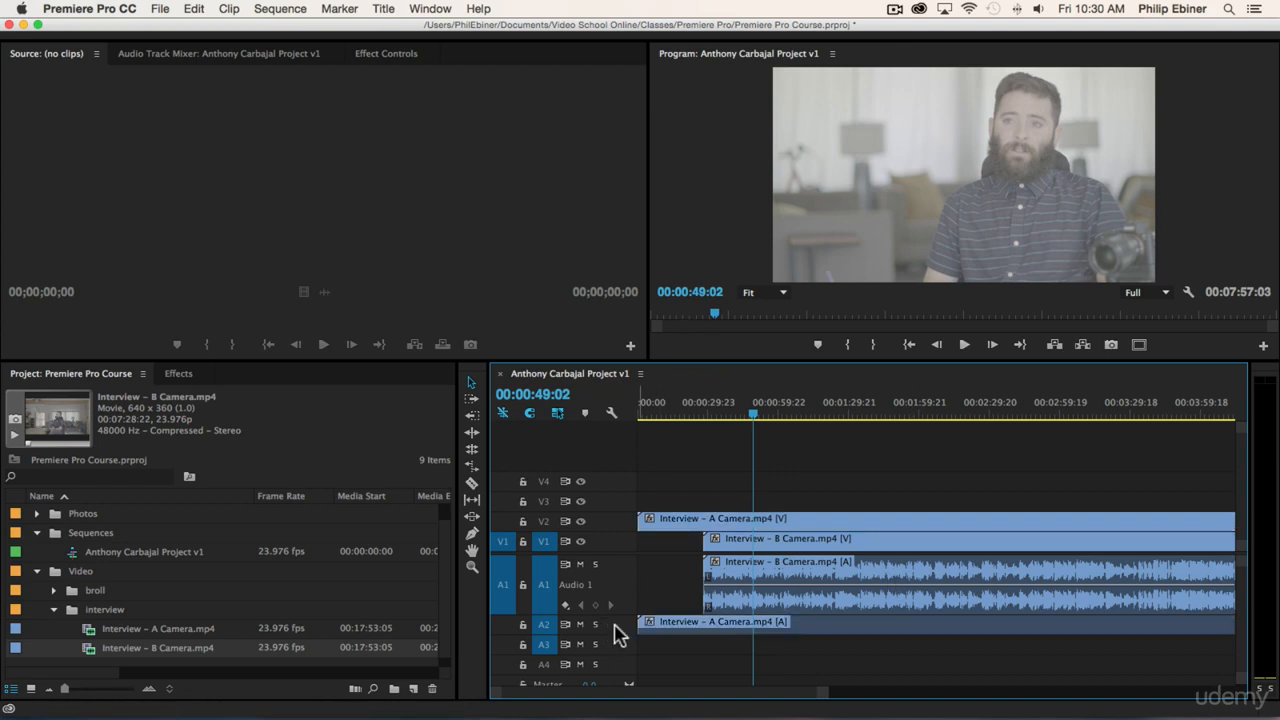
left_click_drag(614, 635, 612, 676)
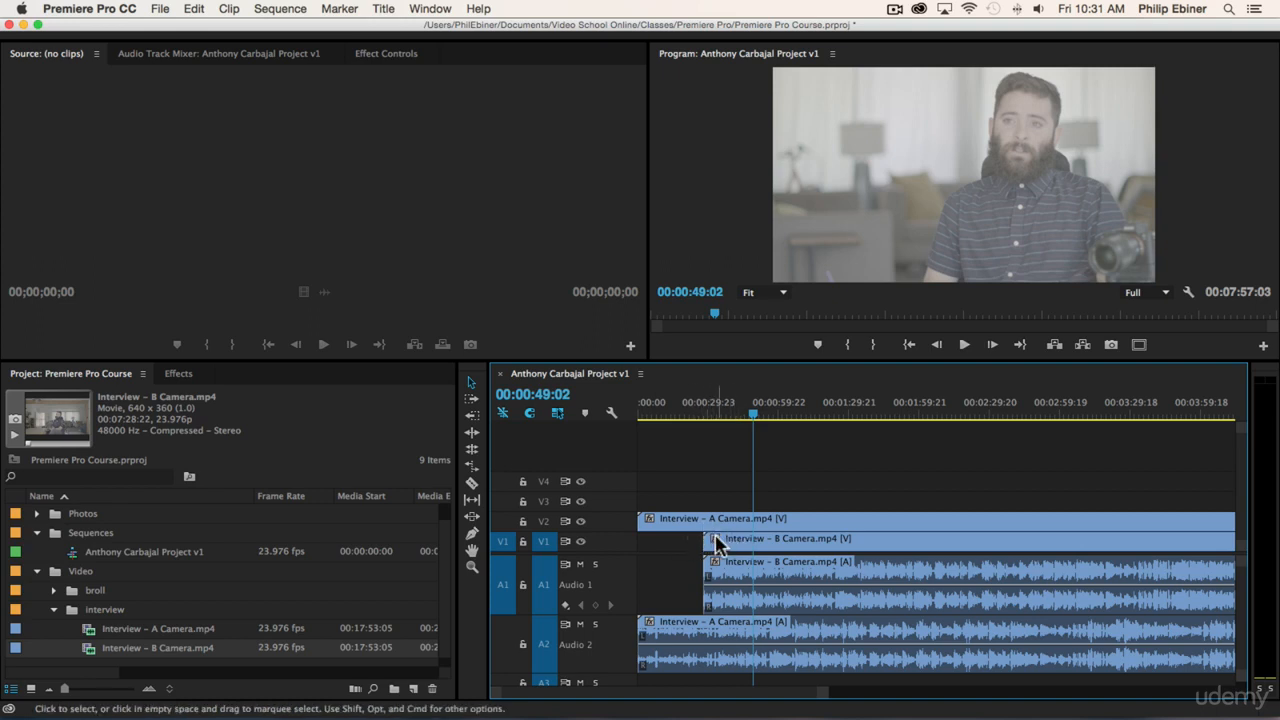
- Return the playhead to 00:00:00:00 and align the start of the Interview – B Camera clip with it
left_click_drag(651, 408, 614, 408)
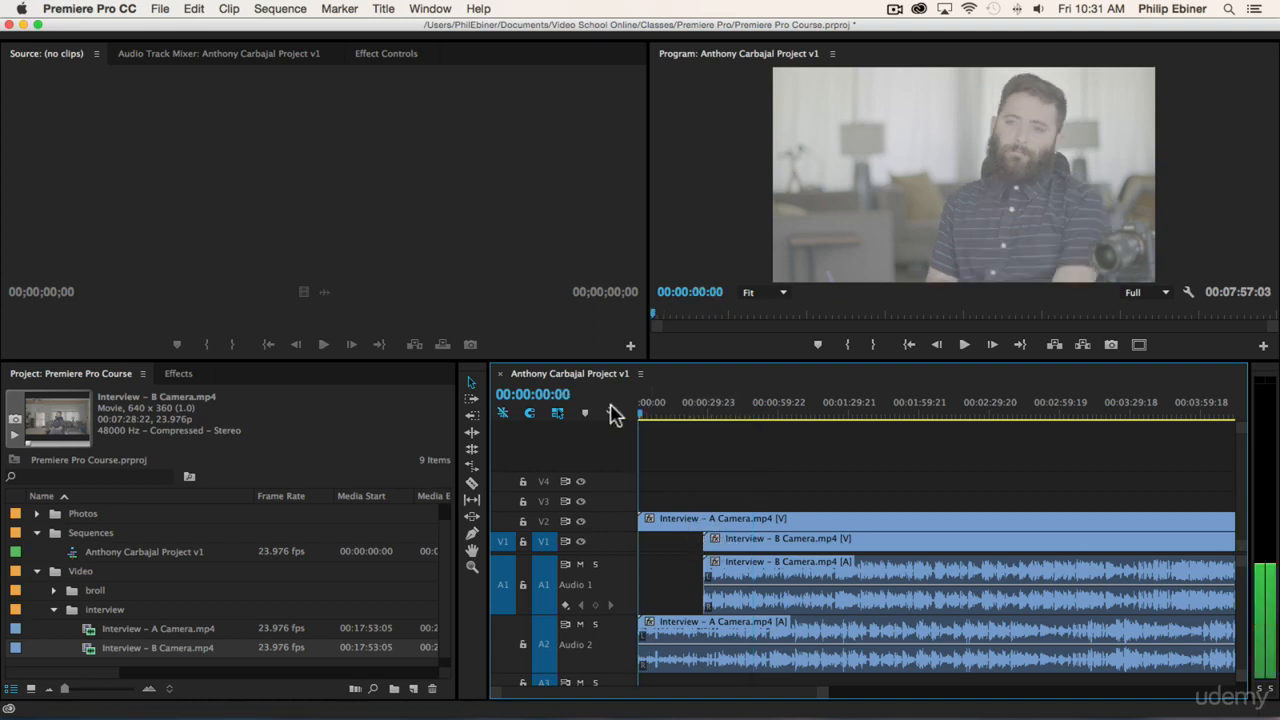
left_click_drag(746, 527, 660, 550)
- Play the first six seconds of the sequence and compare the A1 and A2 waveforms up close
key("equal")
key("equal")
key("equal")
key("equal")
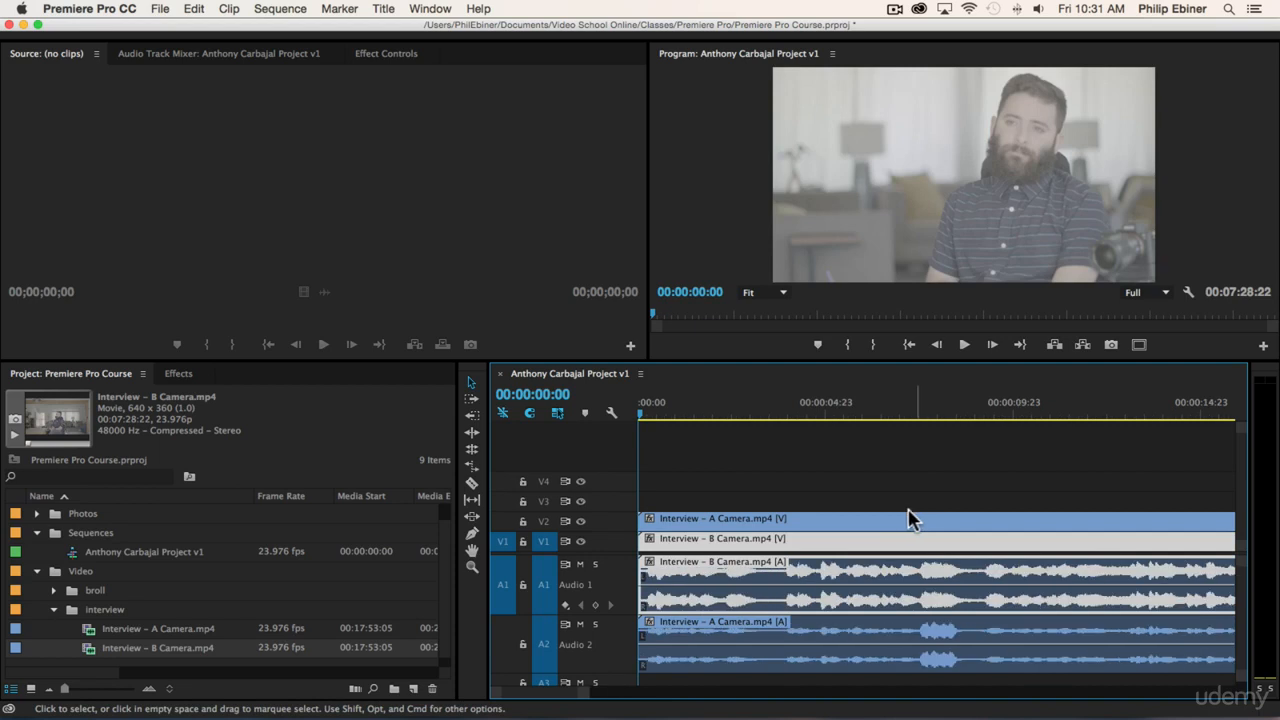
key("equal")
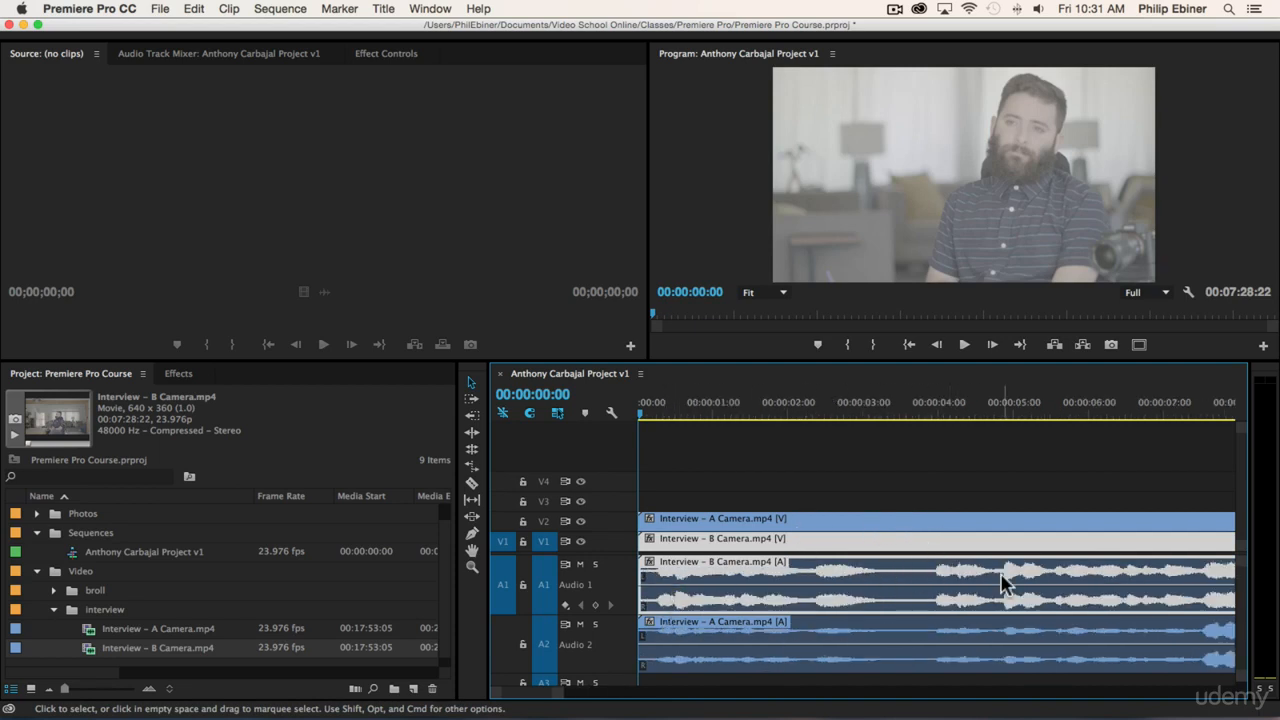
key("space")
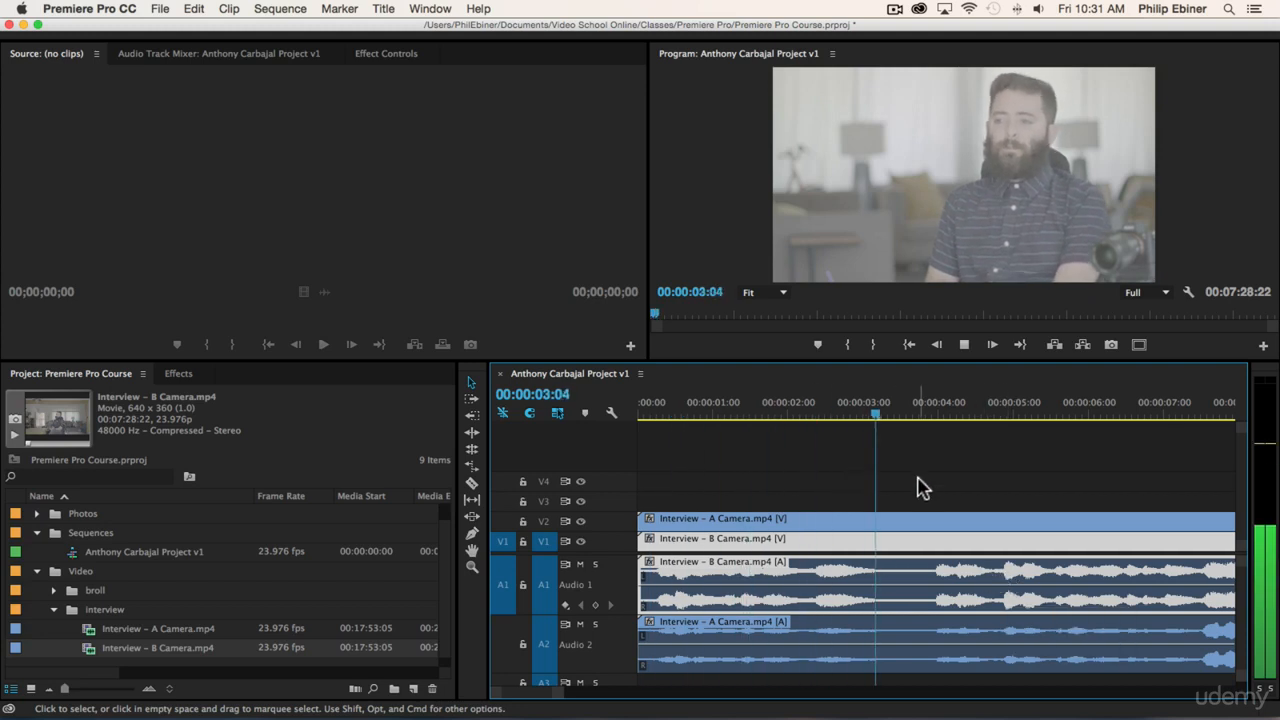
key("minus")
key("minus")
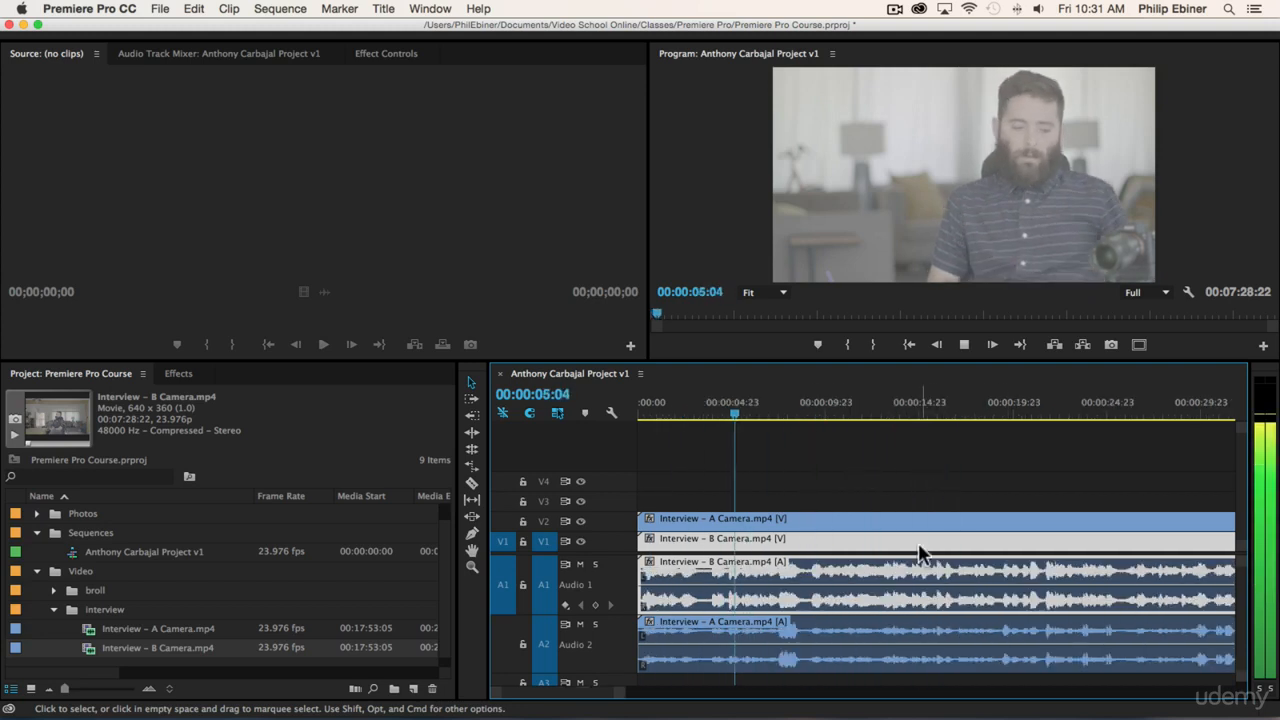
key("space")
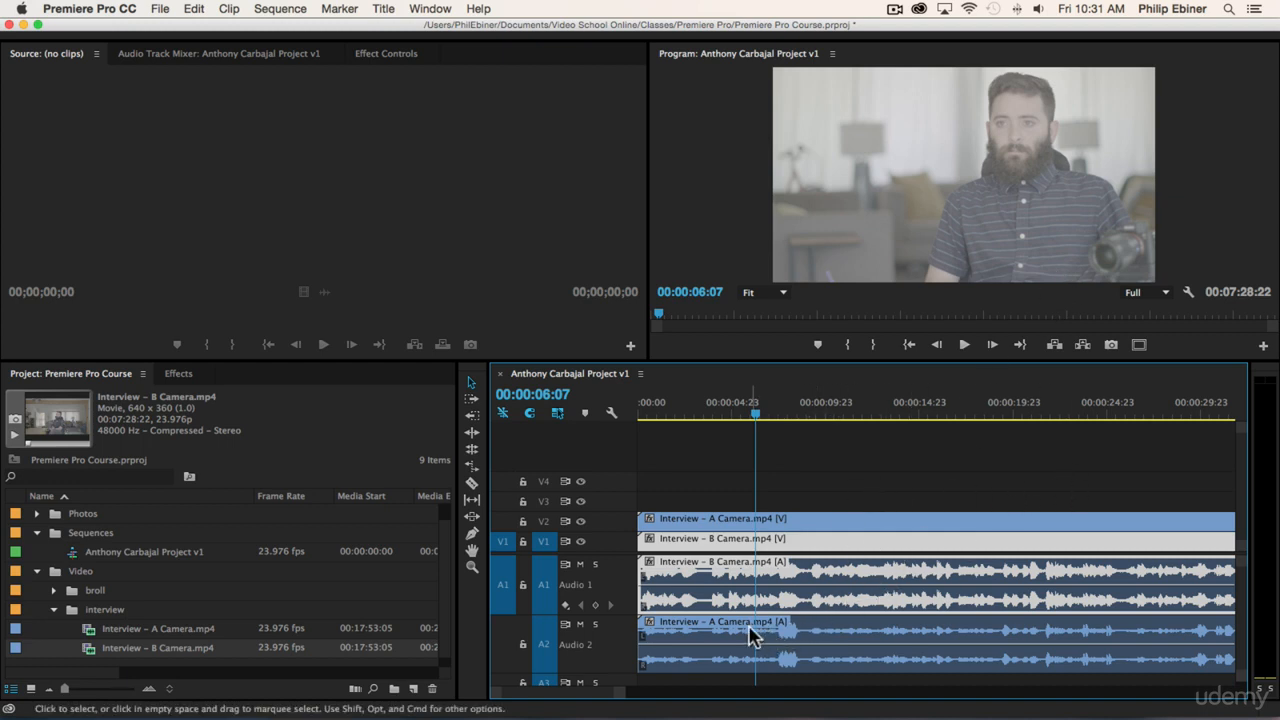
left_click(850, 478)
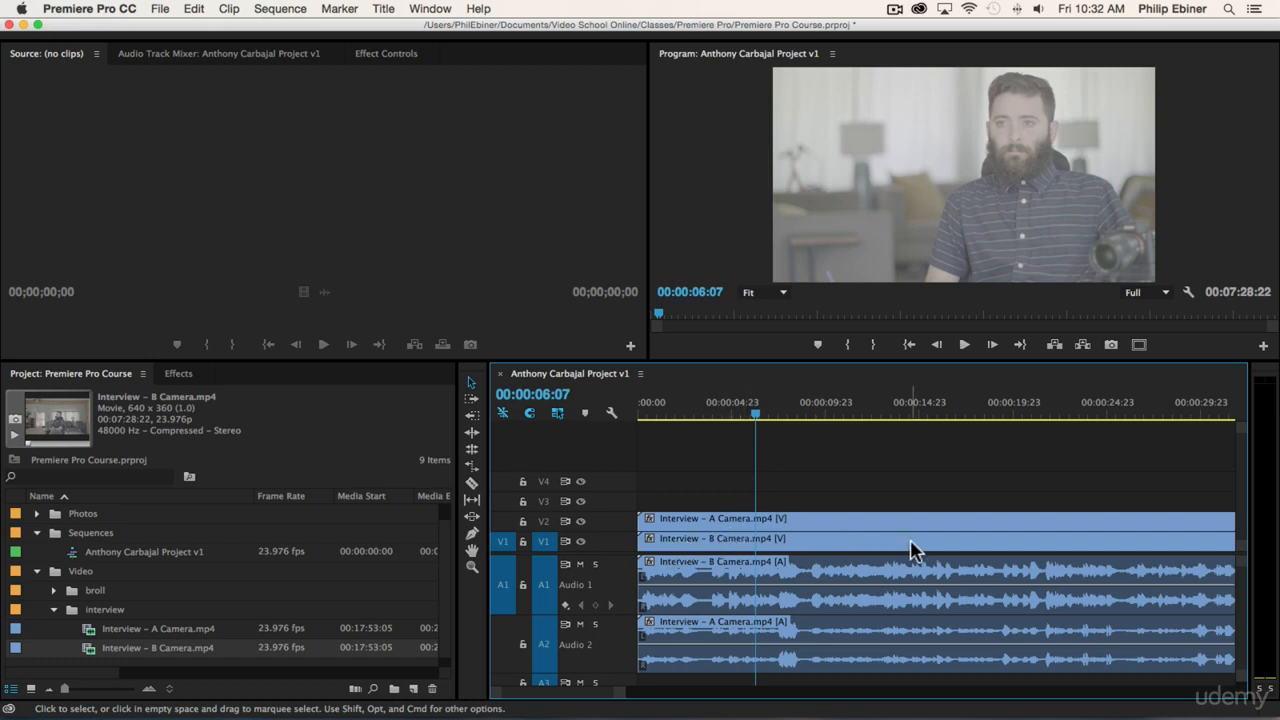
- Try to nudge the Interview – B Camera clip slightly earlier while comparing the waveforms up close
key("minus")
key("minus")
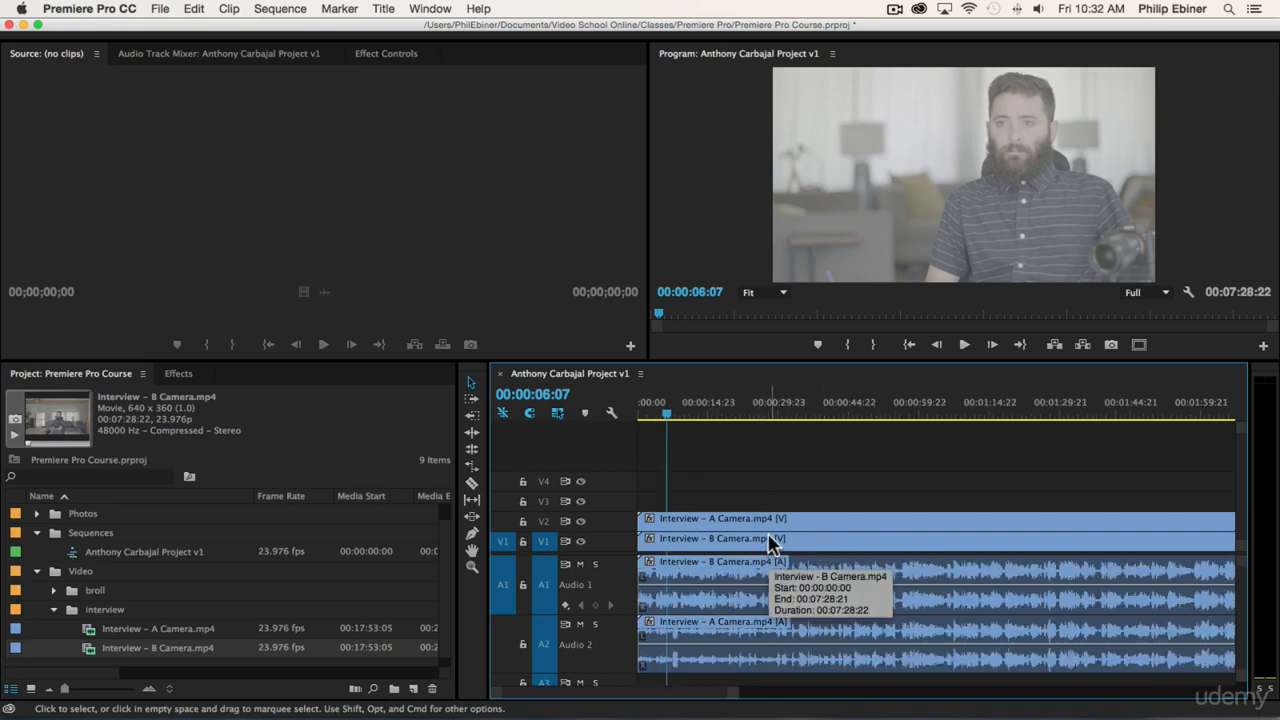
key("equal")
key("equal")
key("equal")
key("equal")
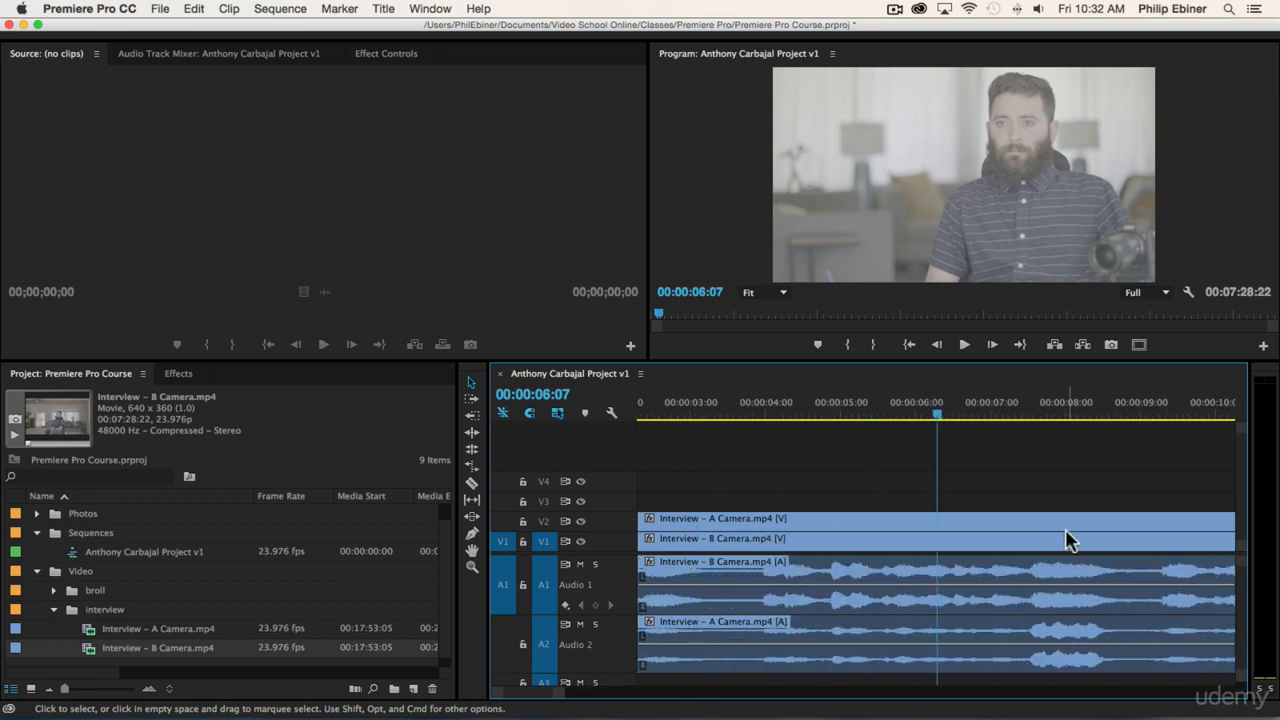
key("equal")
left_click_drag(991, 546, 965, 548)
- Shift the Interview – B Camera clip and its audio about three and a half seconds later than the A Camera clip
key("minus")
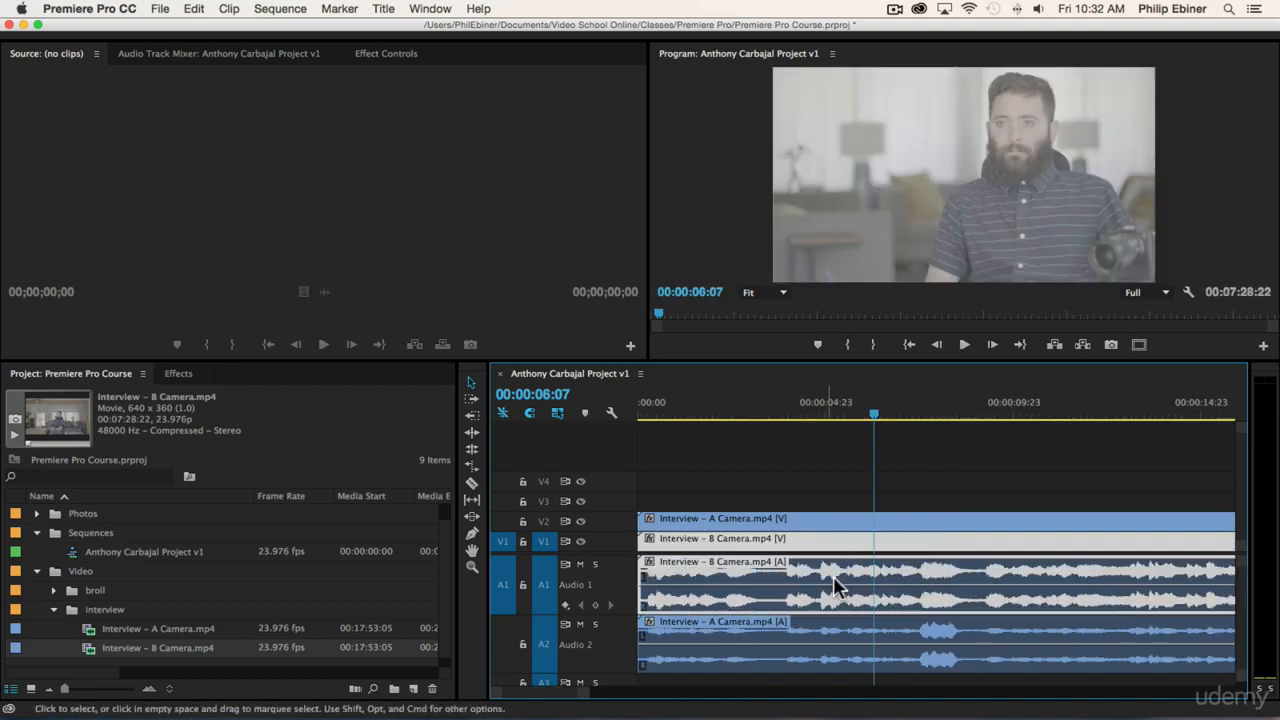
key("minus")
key("minus")
left_click_drag(776, 546, 840, 548)
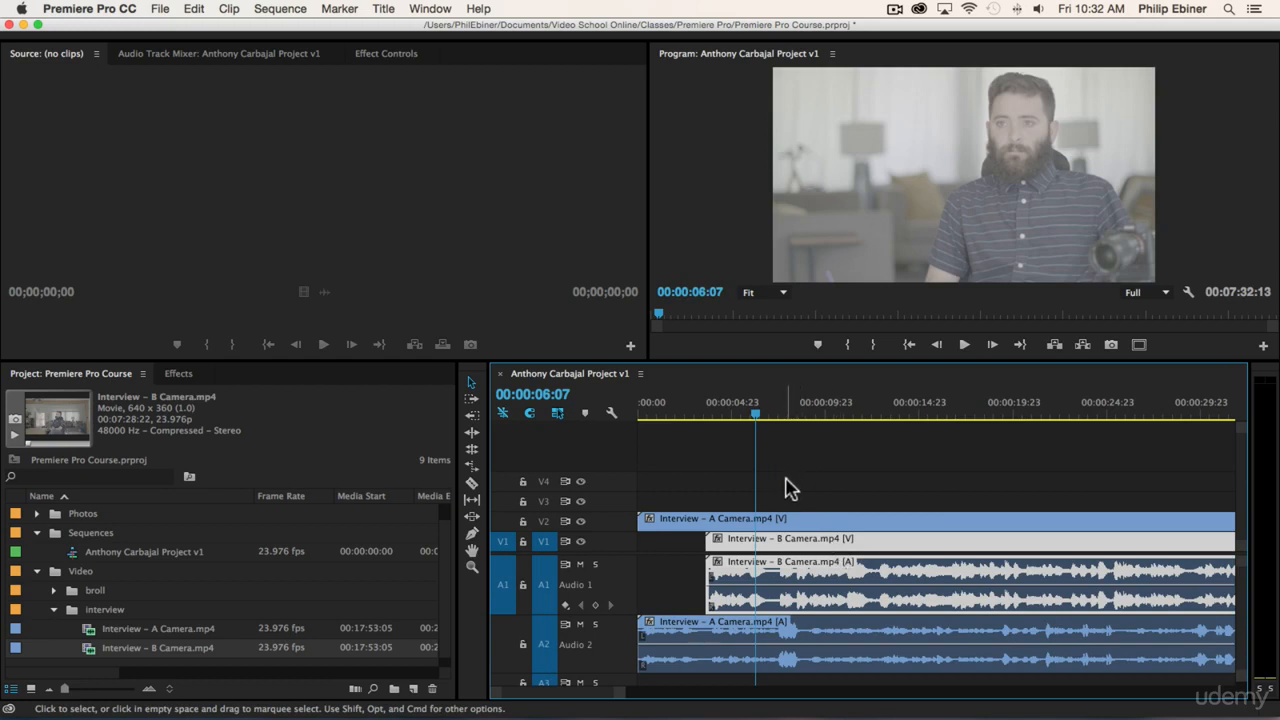
left_click(737, 490)
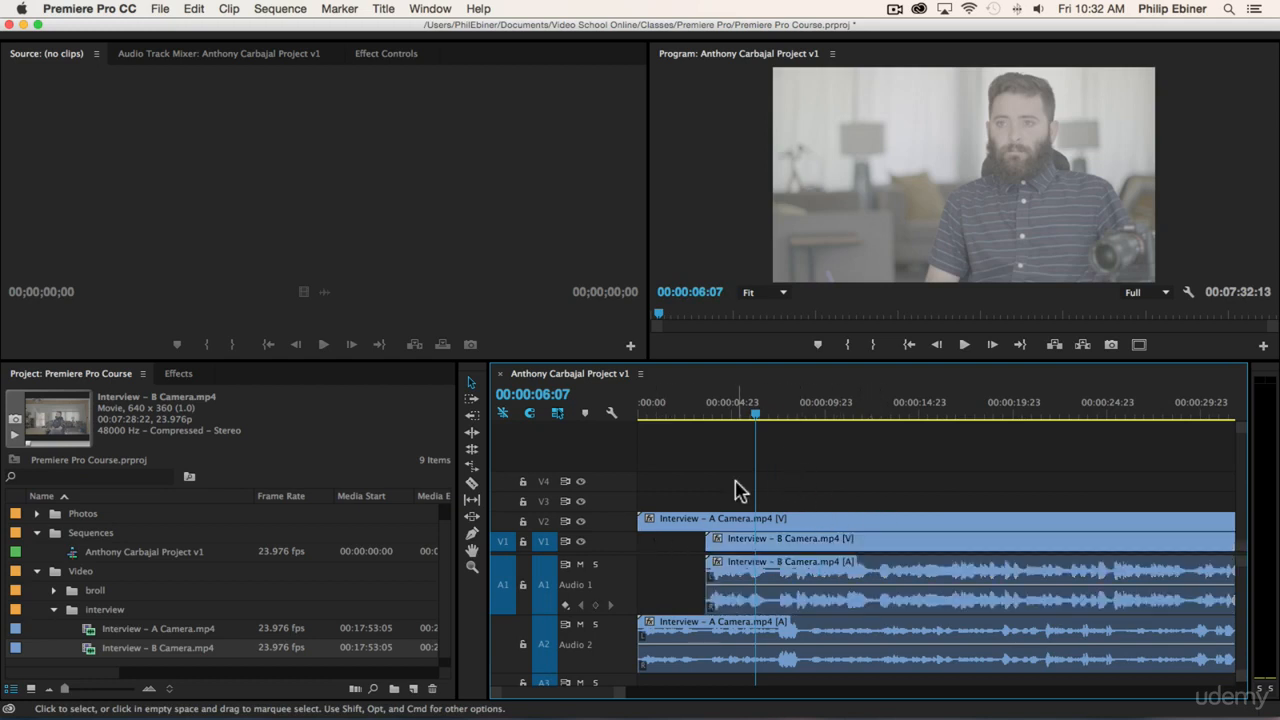
- Synchronize all the interview clips in the sequence by audio, using the Mix Down track channel
key("minus")
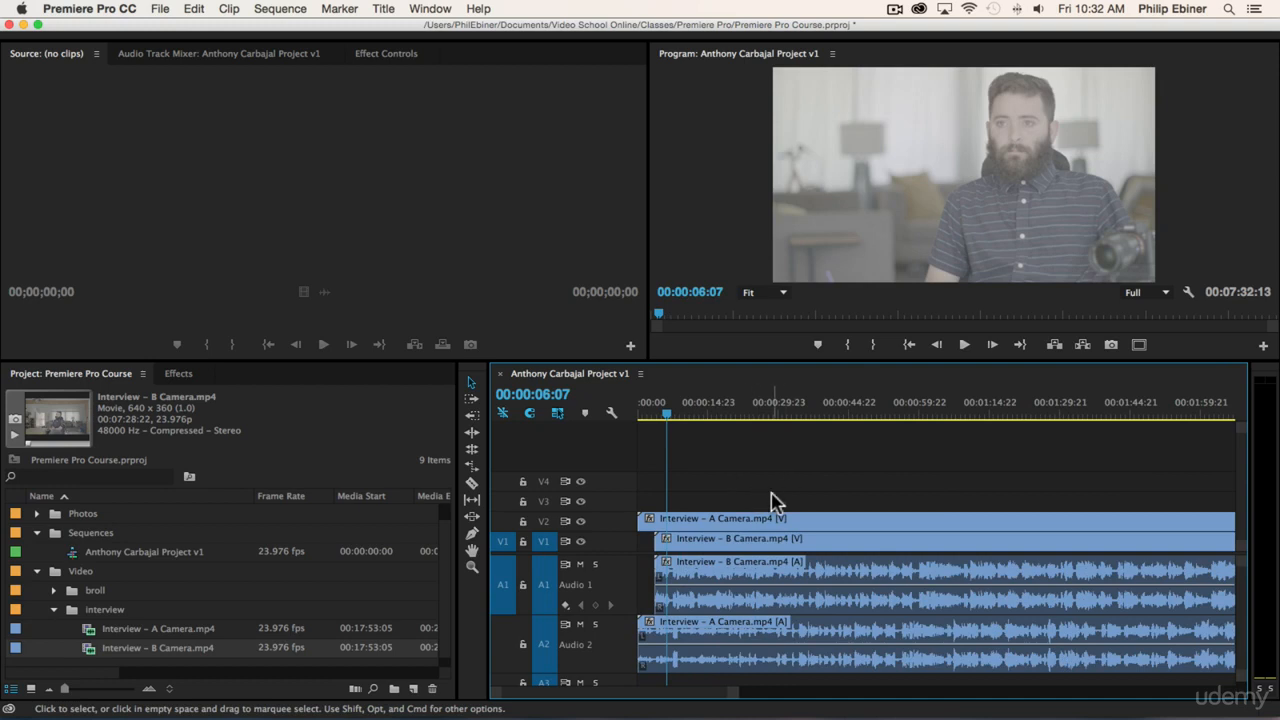
key("backslash")
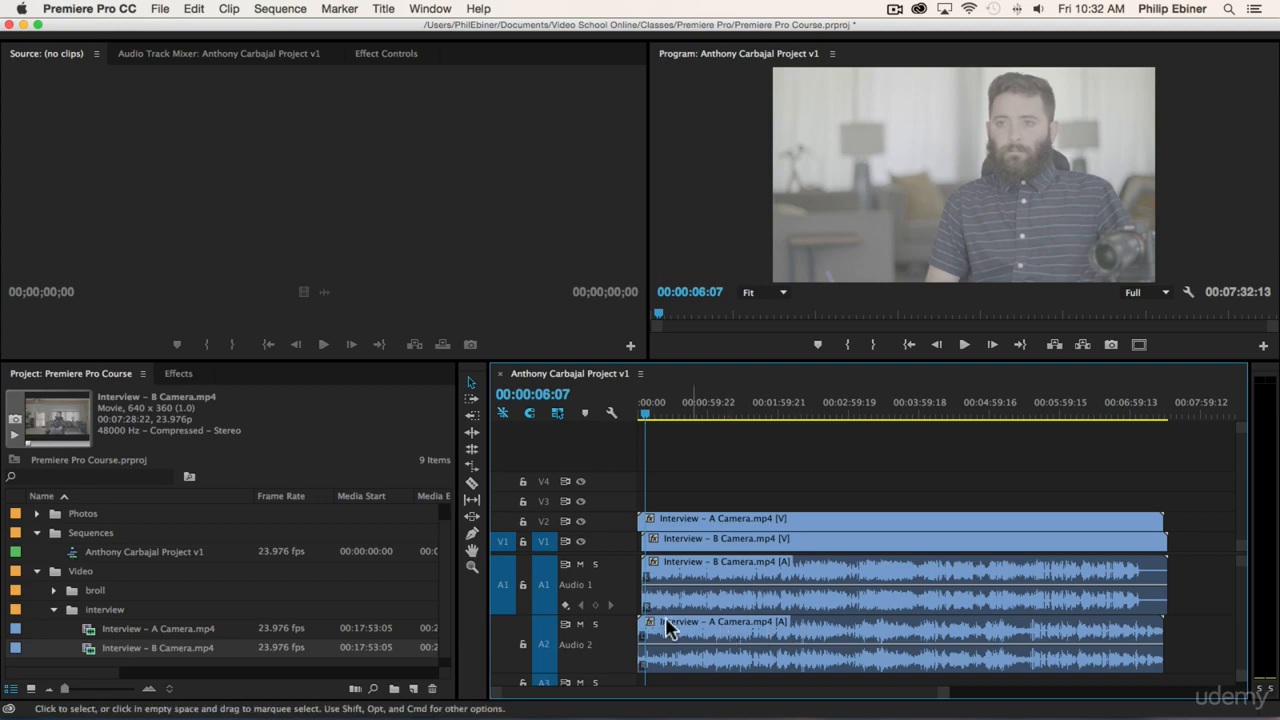
left_click_drag(812, 508, 834, 616)
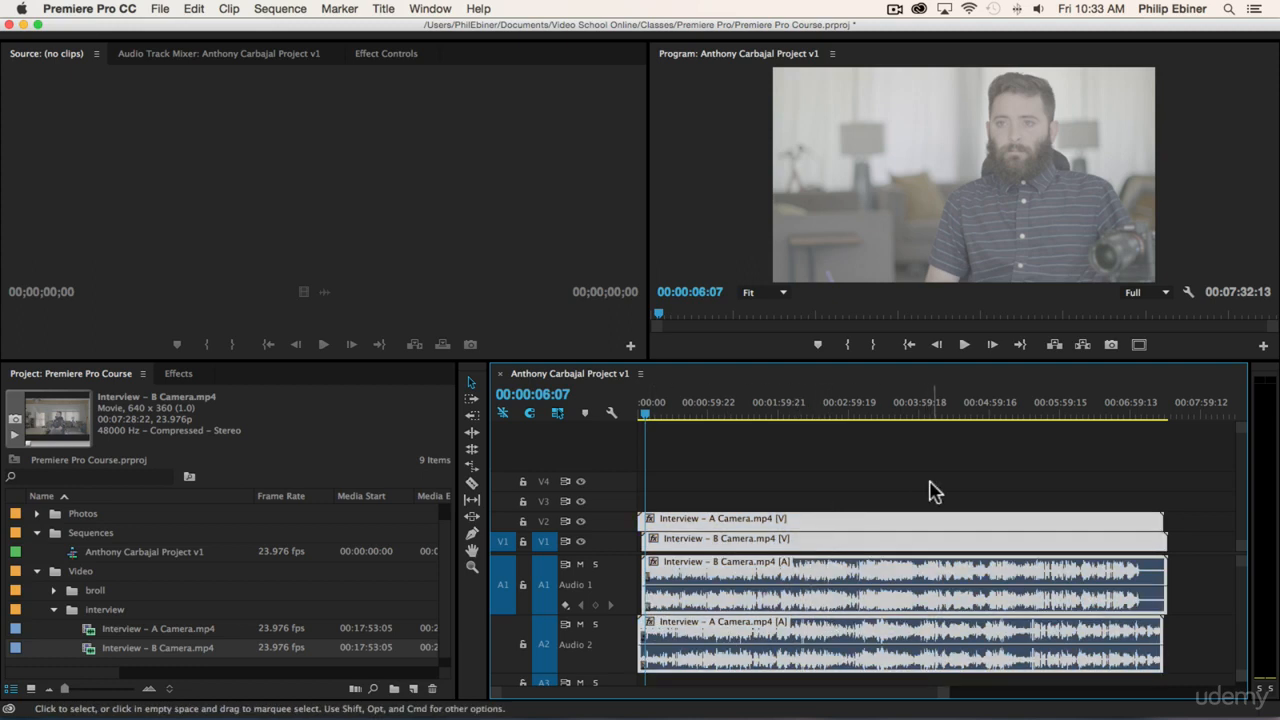
right_click(799, 551)
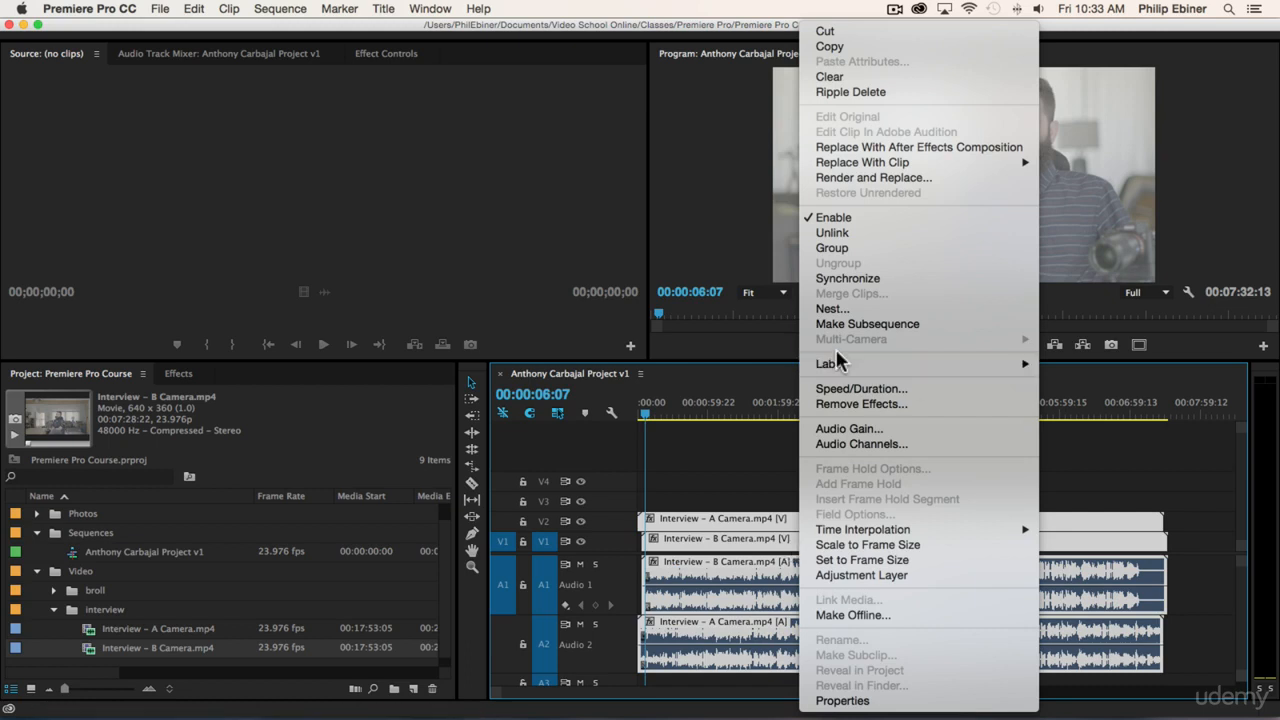
left_click(835, 278)
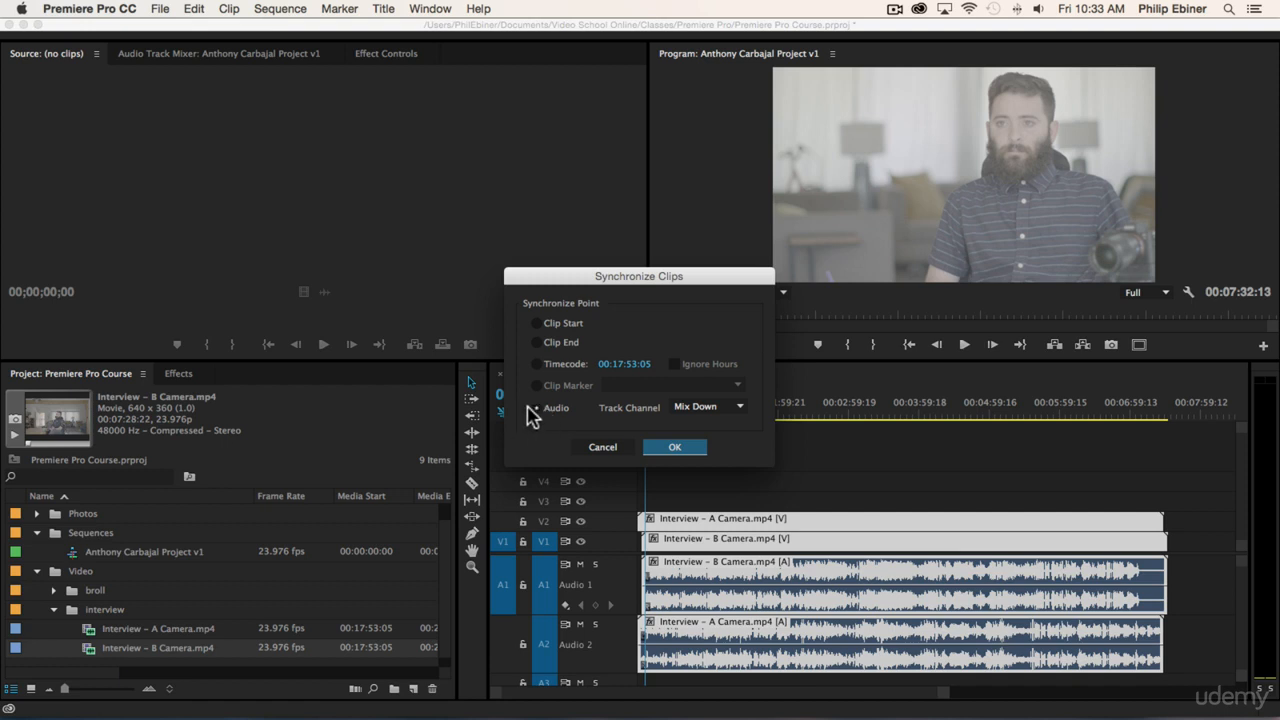
left_click(697, 416)
left_click(623, 420)
left_click(677, 448)
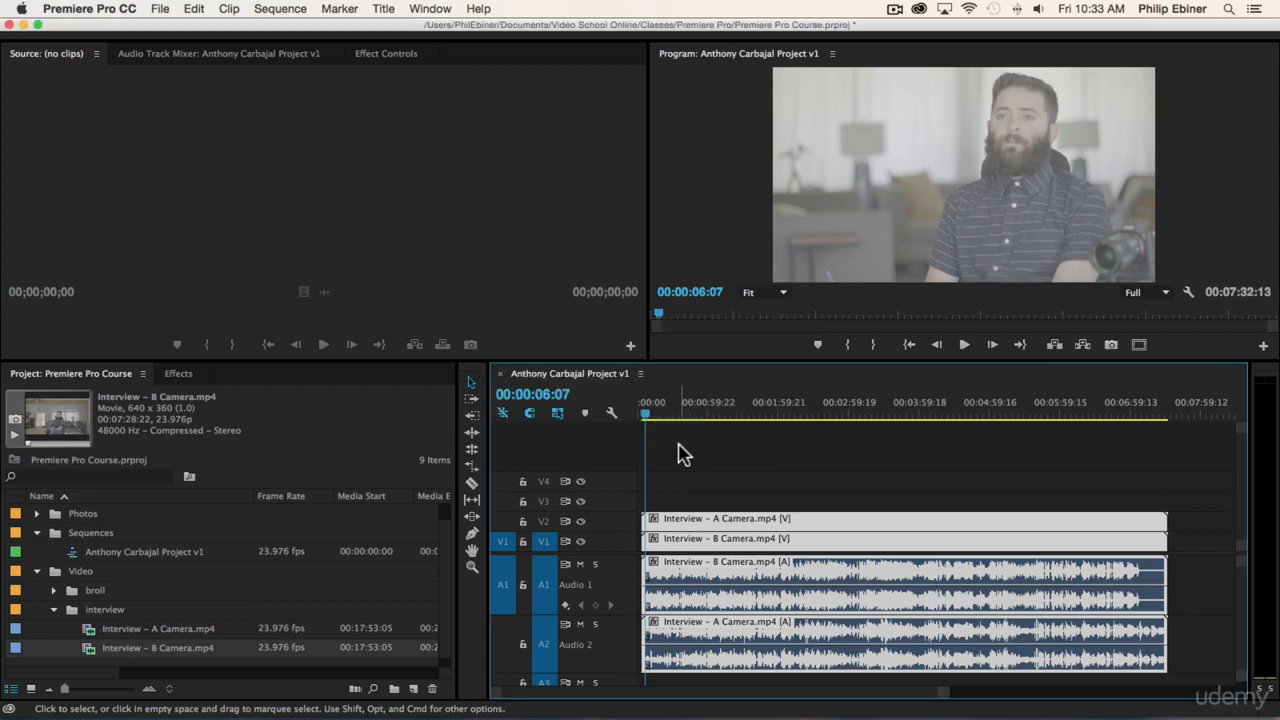
- Examine the waveforms on A1 and A2 up close to check how the synchronized clips line up
key("=")
key("=")
key("=")
key("=")
key("=")
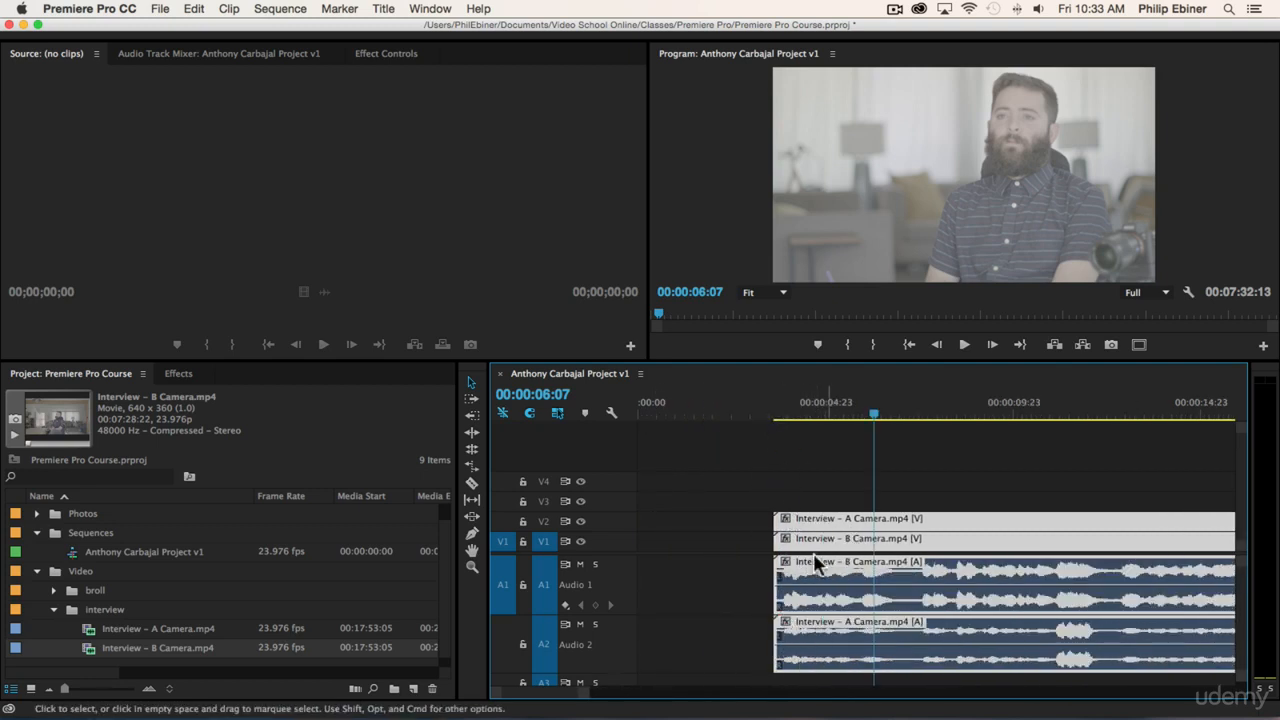
key("minus")
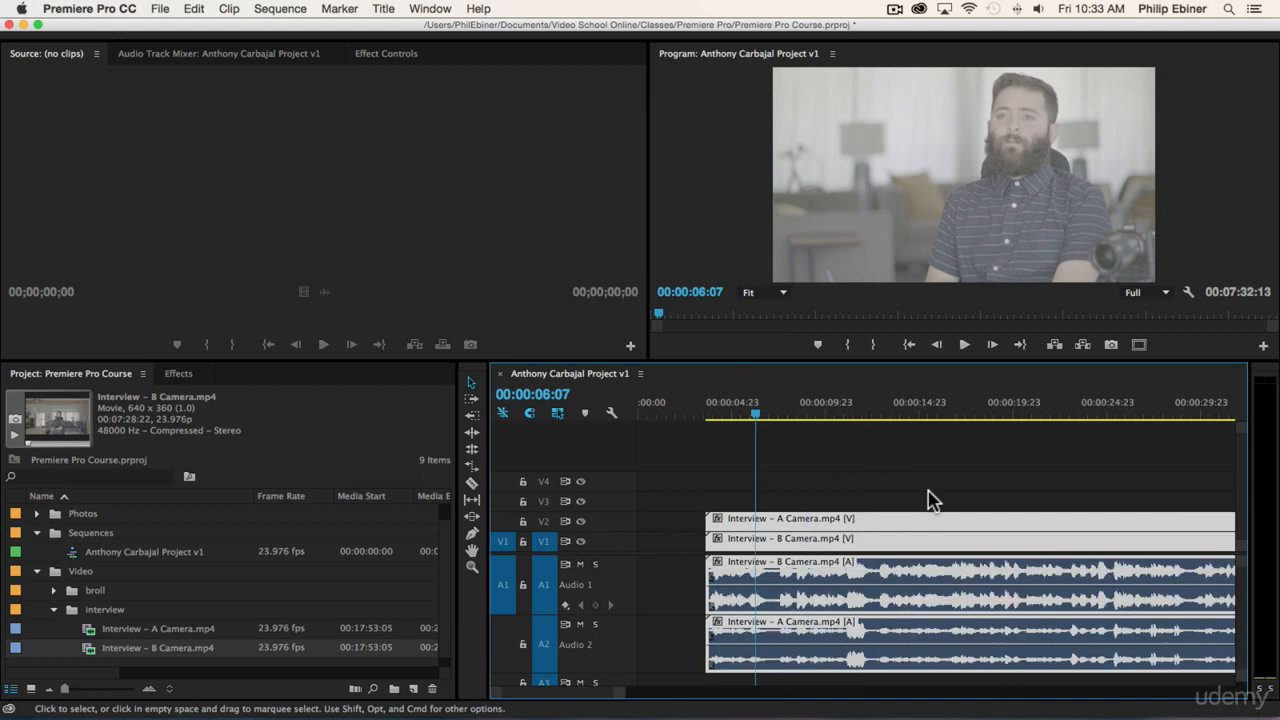
key("minus")
key("super+s")
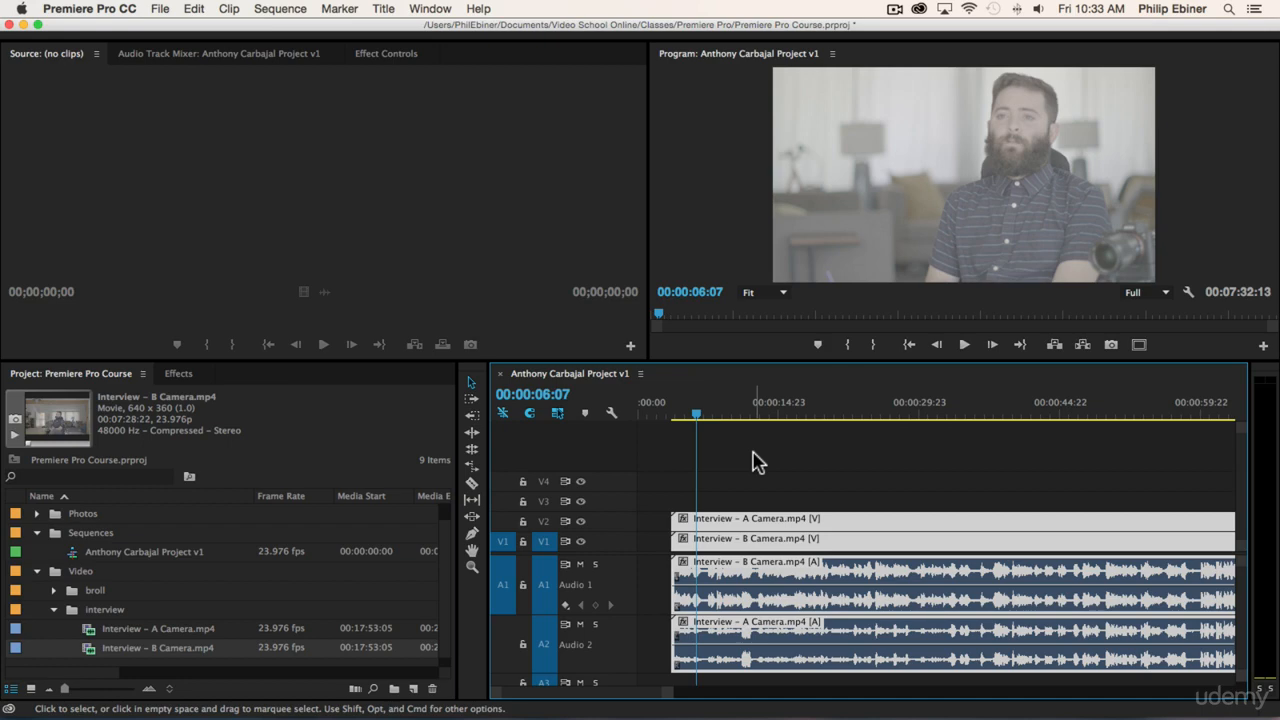
key("minus")
key("minus")
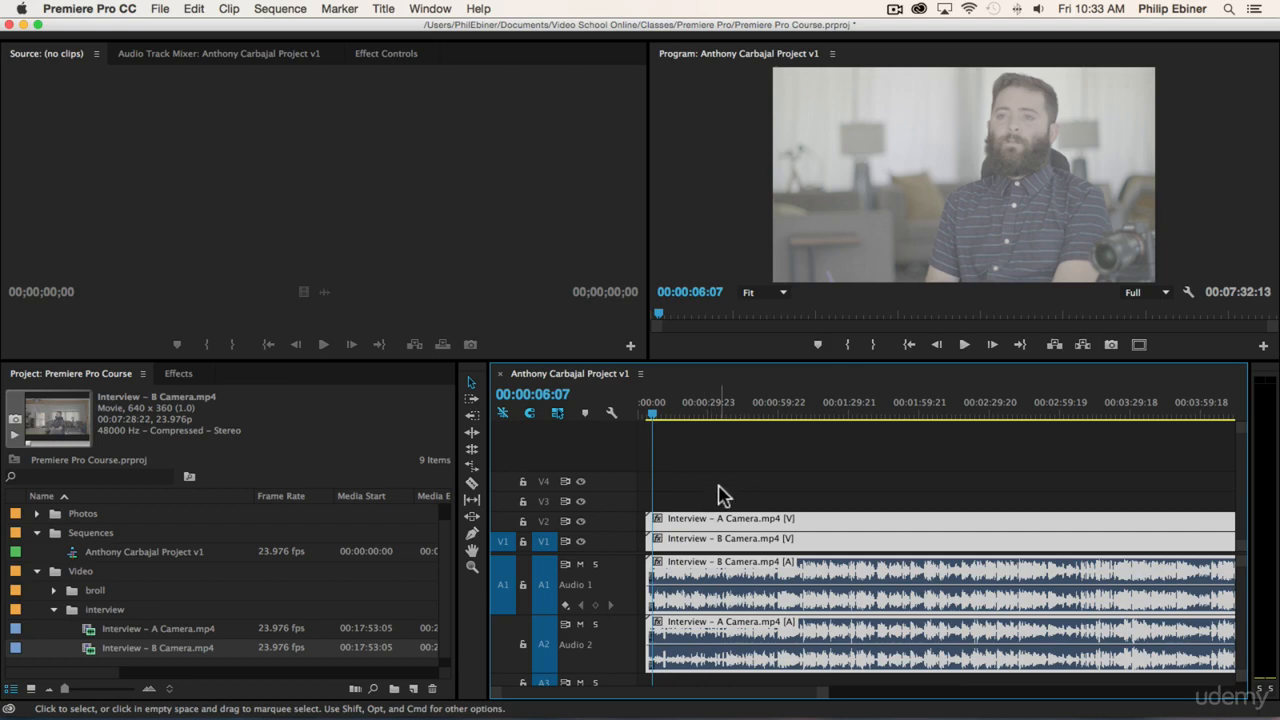
- Move the synchronized interview clips to the very start of the sequence and return the playhead to 00:00:00:00
scroll(684, 526, "down", 1)
left_click_drag(686, 526, 660, 520)
key("equal")
key("equal")
key("equal")
left_click_drag(737, 523, 655, 528)
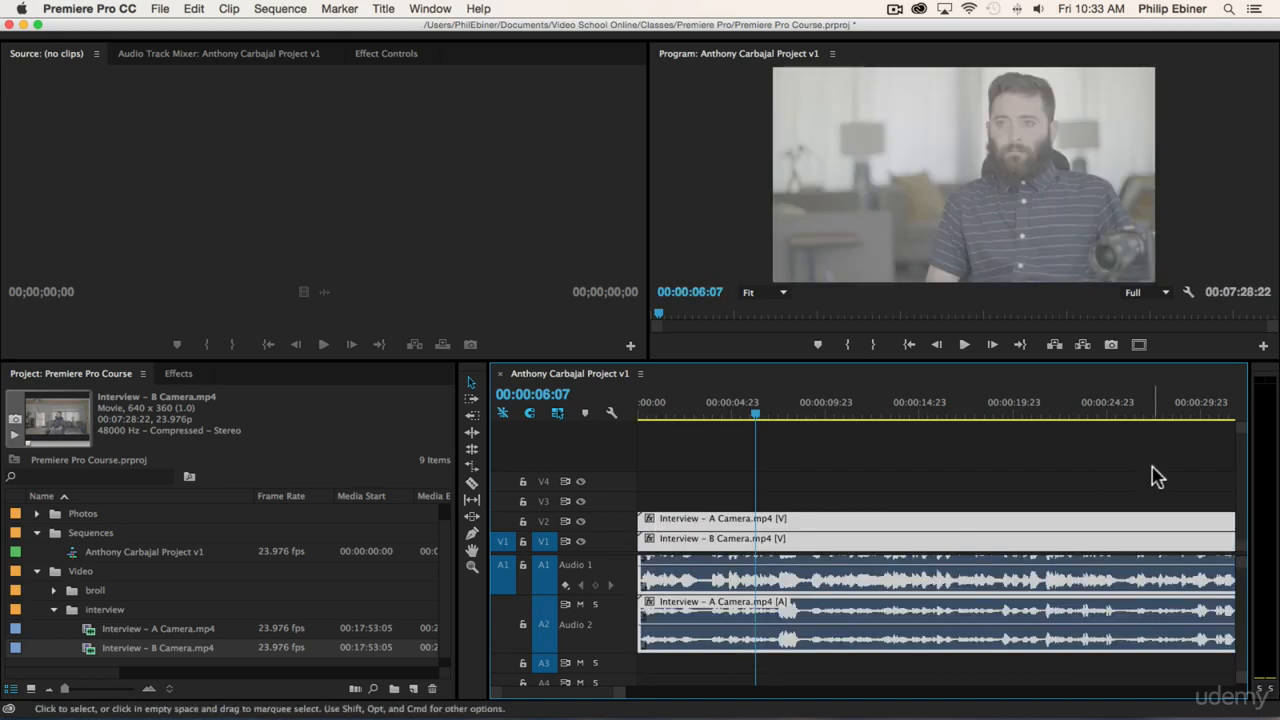
left_click_drag(690, 406, 528, 418)
- Try selecting the stacked A and B camera clips together, by marquee and one by one, and clear the selection
mouse_move(660, 528)
left_mouse_down()
mouse_move(808, 531)
mouse_move(680, 530)
left_mouse_up()
left_click(700, 494)
left_click_drag(690, 460, 854, 665)
left_click_drag(670, 487, 833, 675)
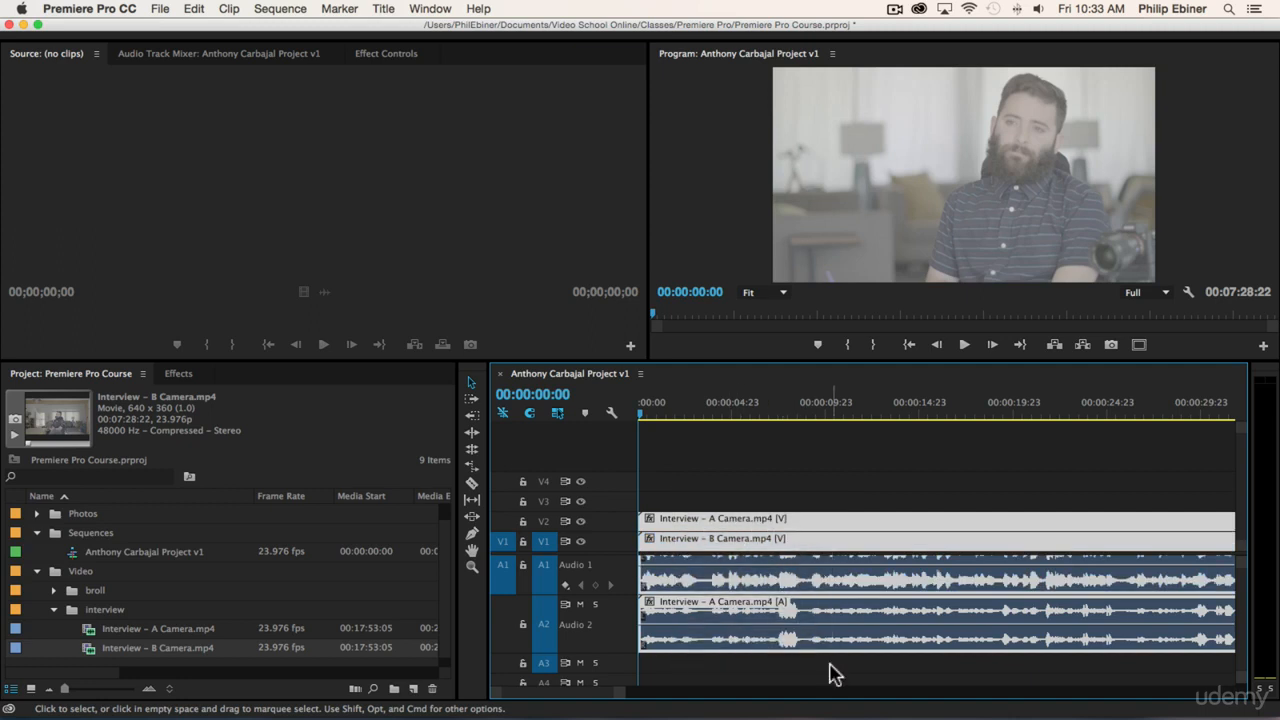
left_click(766, 491)
left_click(766, 538)
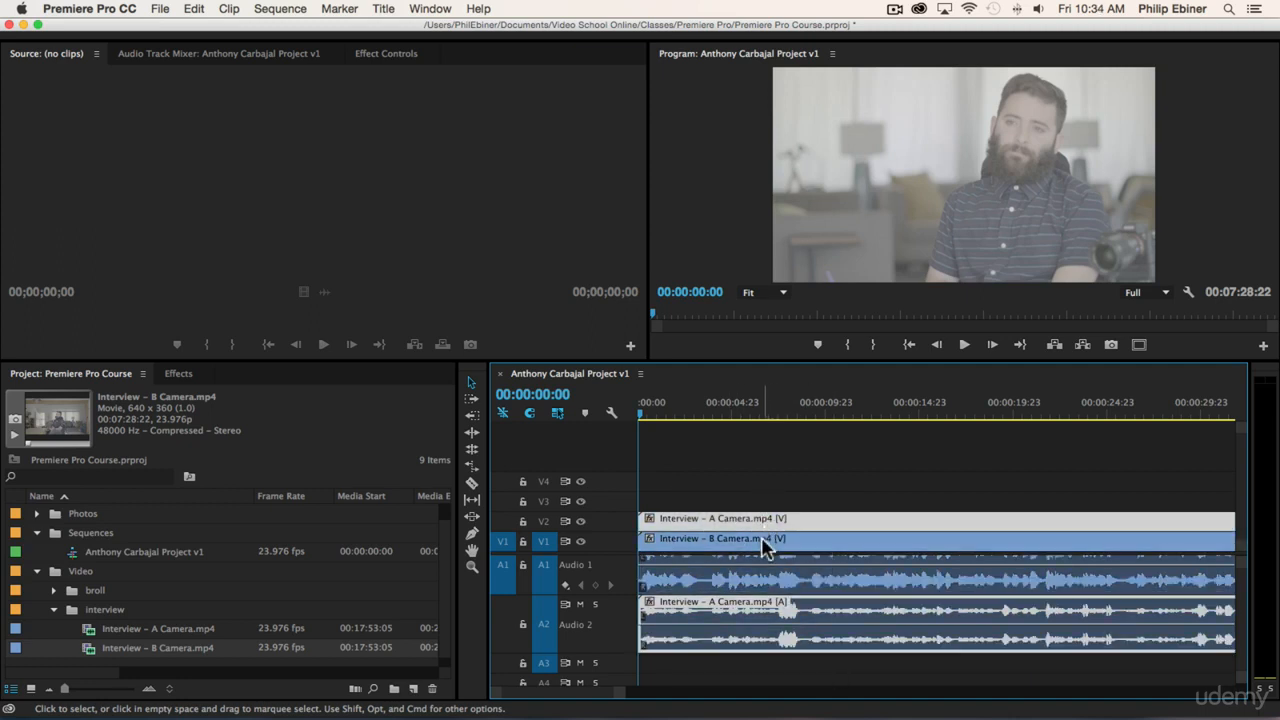
left_click(805, 525, "shift")
left_click(805, 528)
left_click(784, 545, "shift")
left_click_drag(761, 536, 679, 523)
left_click_drag(697, 463, 852, 680)
left_click(785, 502)
- Place Crusing Down Street.mp4 from the broll bin above the interview clips on V3, at about 20 seconds
key("minus")
key("minus")
key("minus")
key("minus")
key("minus")
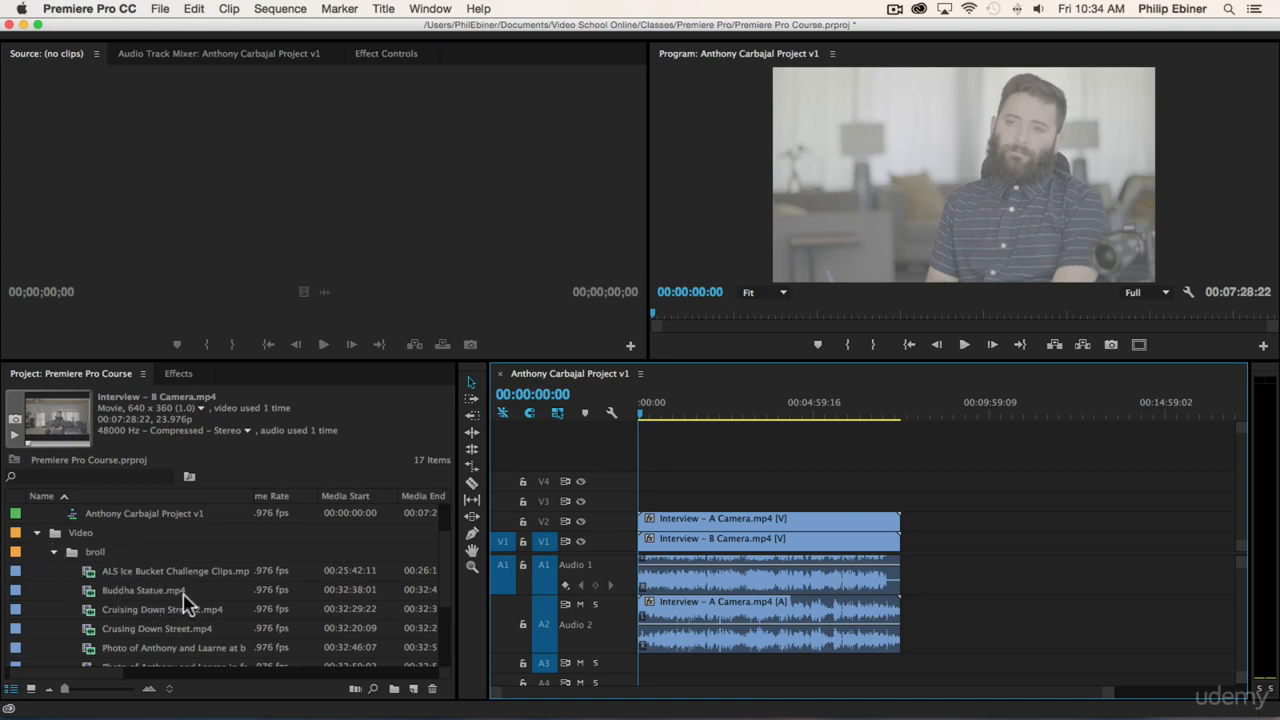
scroll(232, 605, "down", 2)
mouse_move(116, 592)
left_mouse_down()
mouse_move(645, 528)
mouse_move(663, 515)
mouse_move(810, 510)
mouse_move(652, 512)
left_mouse_up()
- Play the sequence through the Crusing Down Street.mp4 clip to check how it covers the interview
key("=")
key("=")
key("=")
key("=")
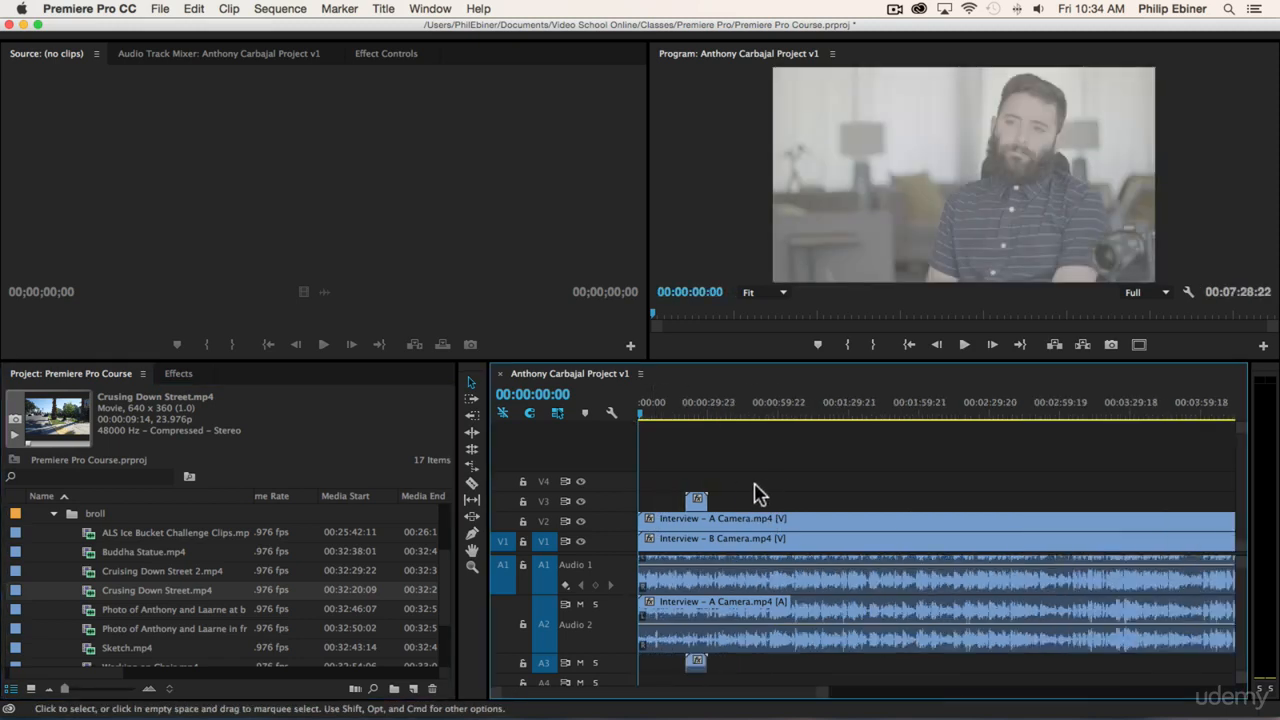
left_click(775, 408)
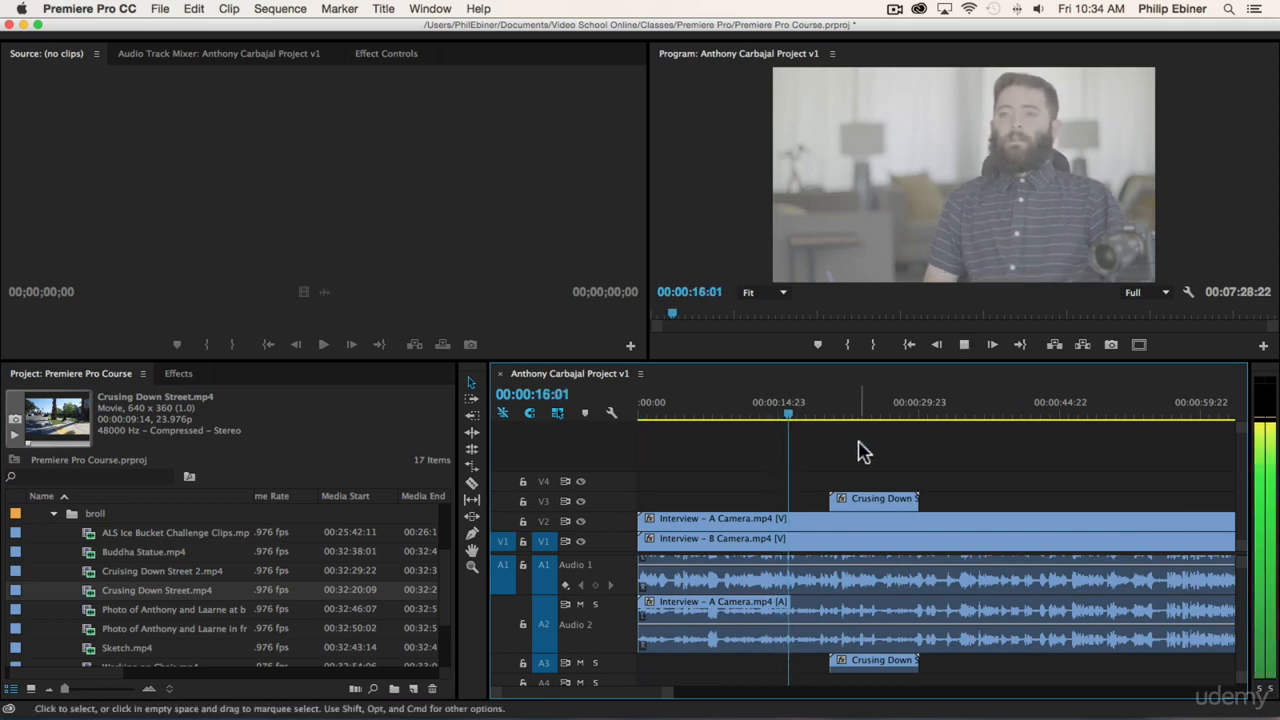
key("XF86AudioMute")
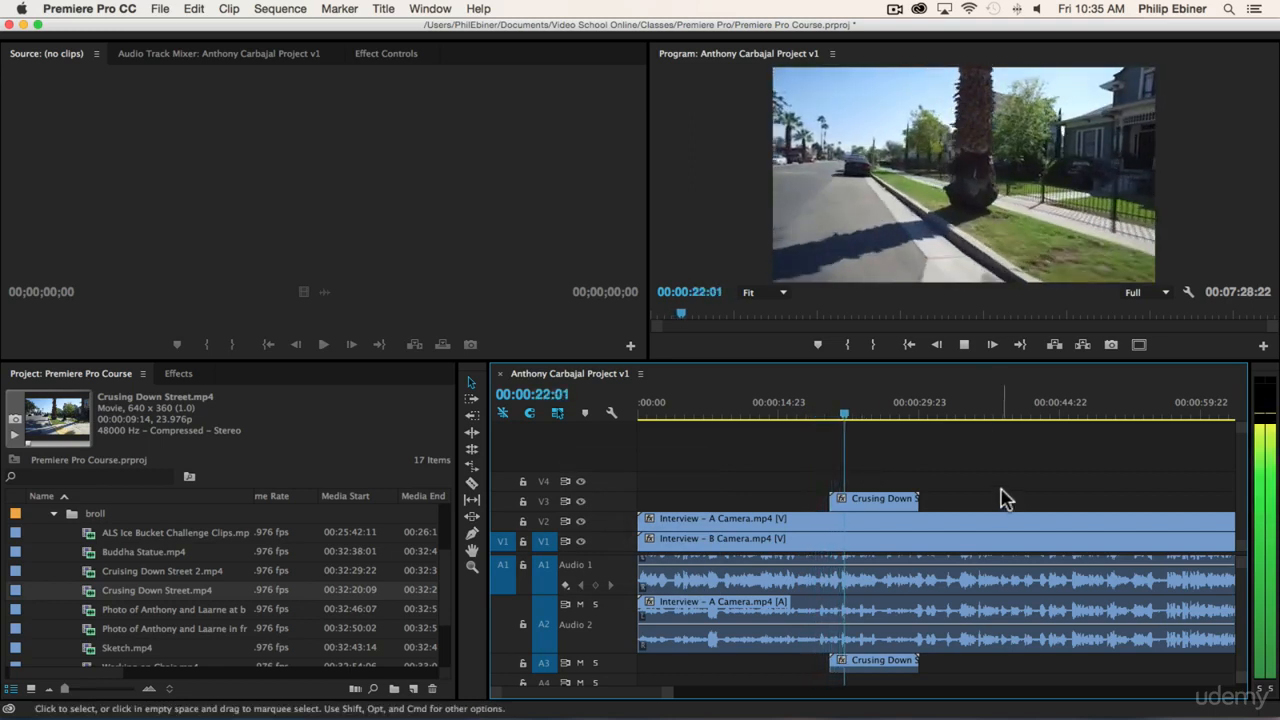
key("space")
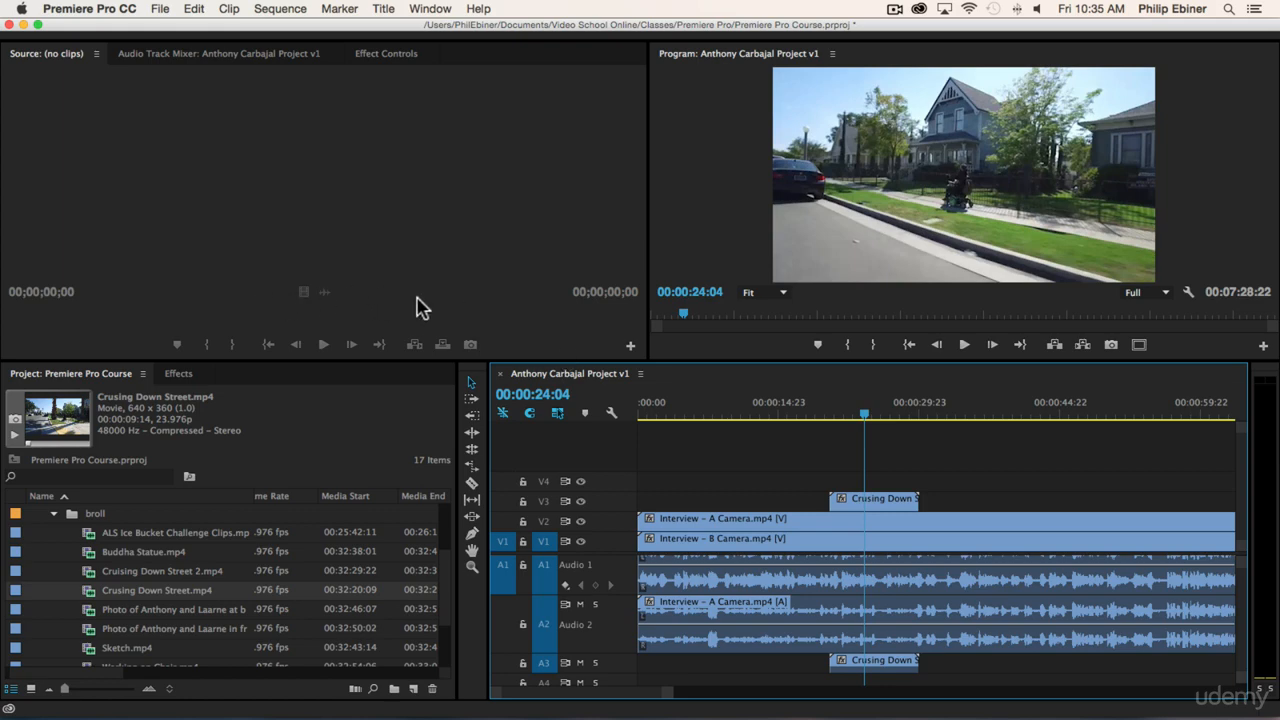
- Open Working on Chair.mp4 in the Source monitor, preview it, and return it to its first frame
left_click(927, 414)
scroll(147, 587, "down", 1)
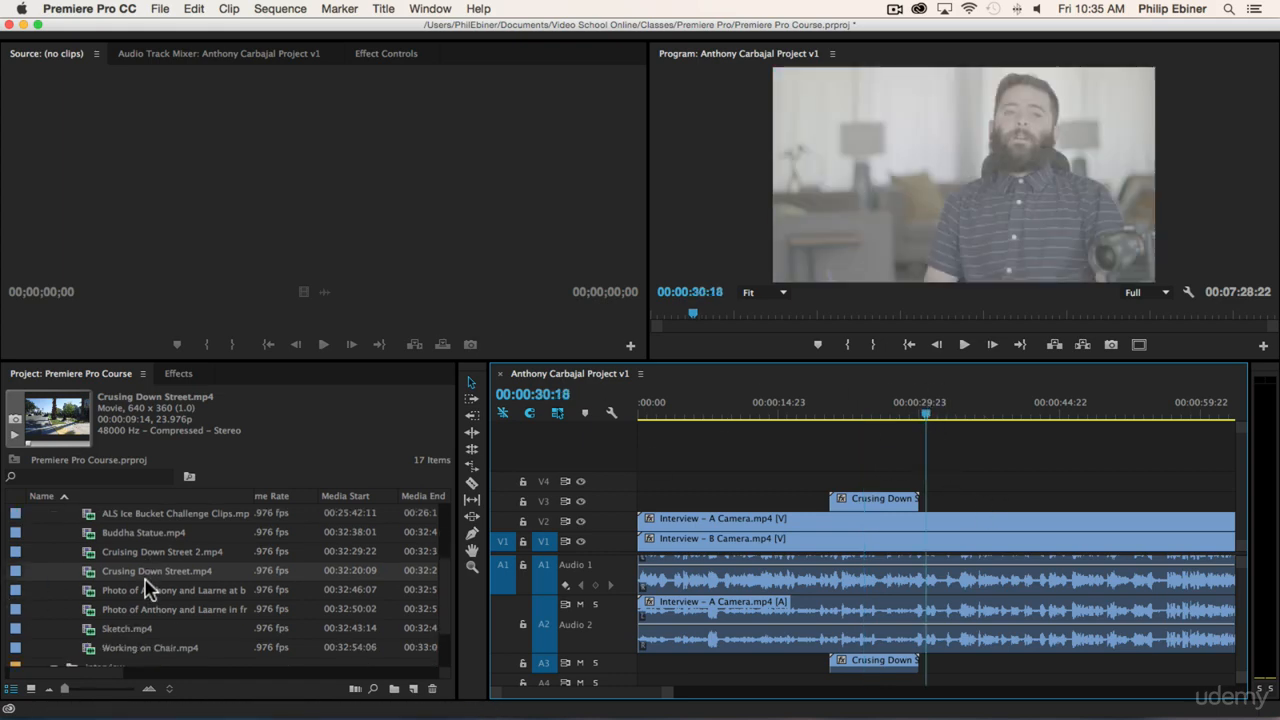
double_click(140, 652)
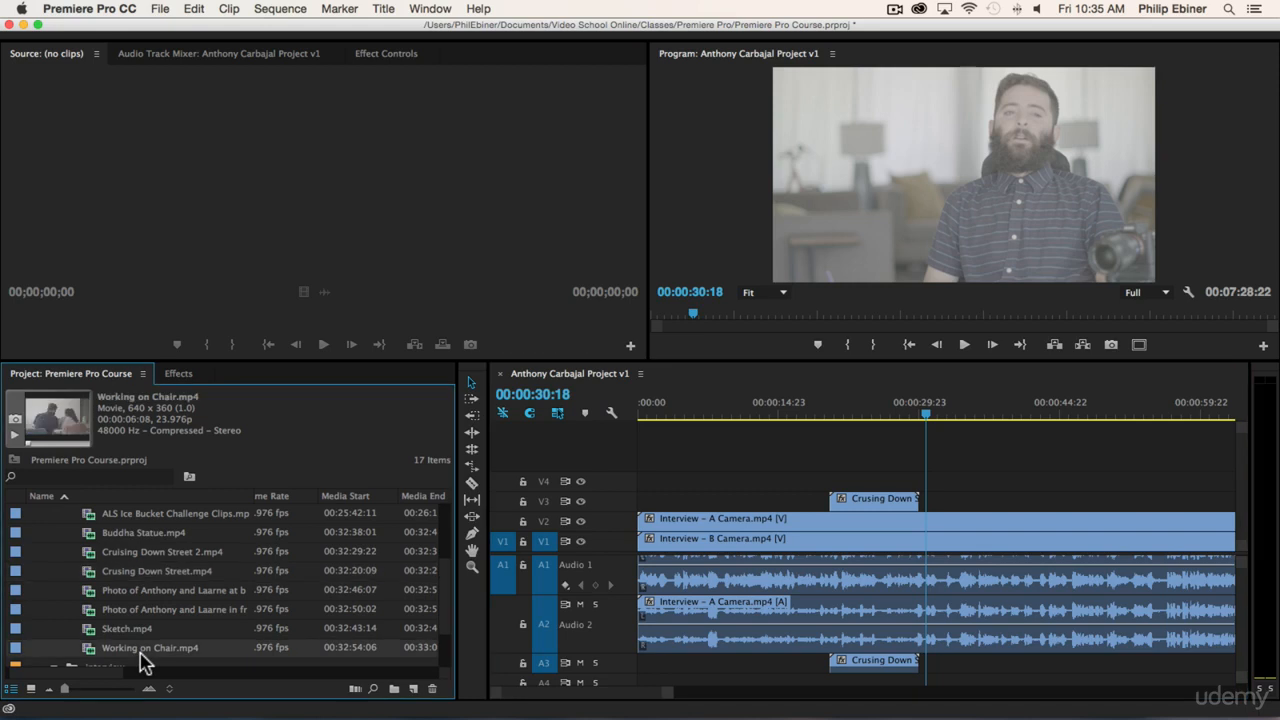
left_click(323, 345)
left_click(323, 345)
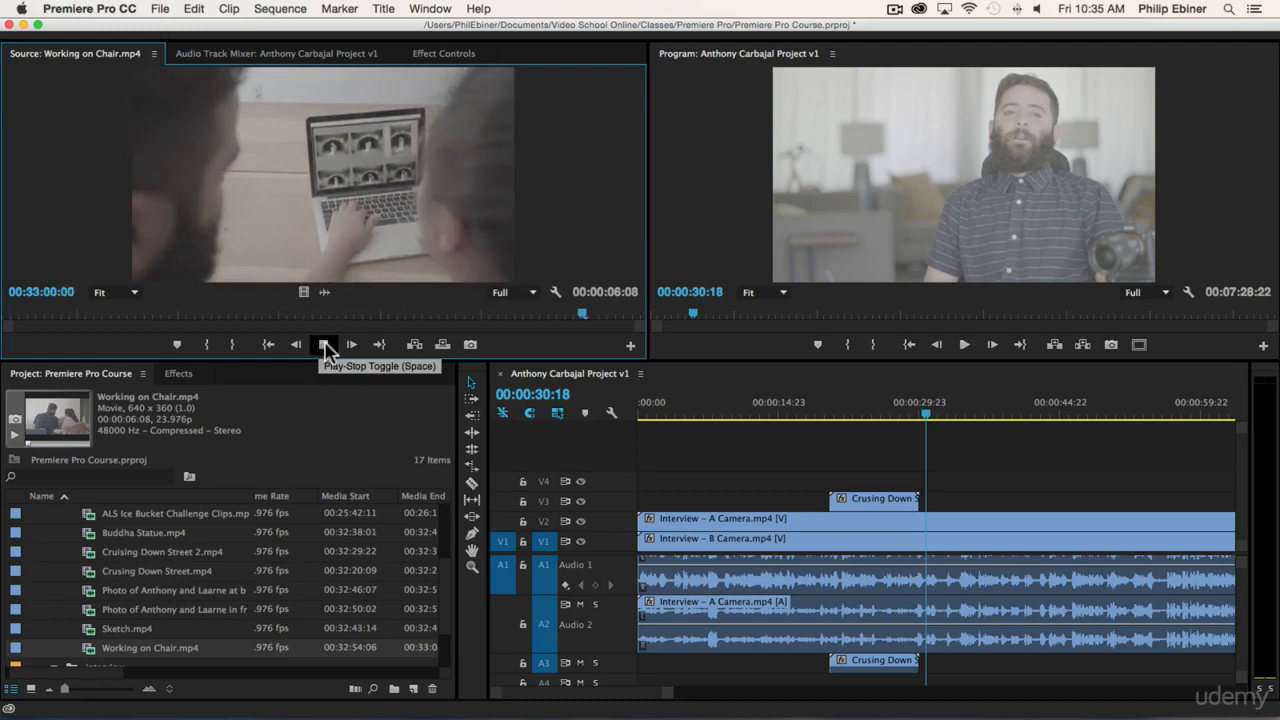
left_click_drag(27, 314, 5, 310)
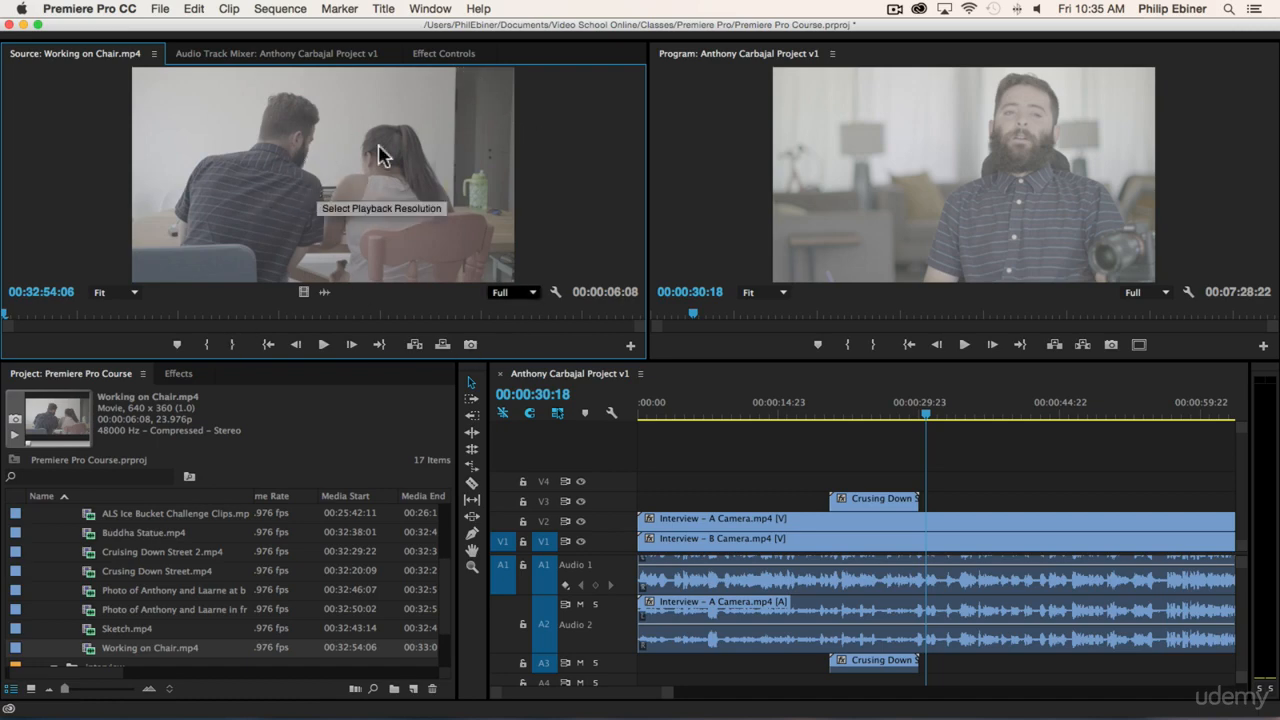
- Try placing the whole Working on Chair.mp4 clip in the sequence from the Source monitor and from the bin, undoing the placement
left_click_drag(315, 142, 966, 503)
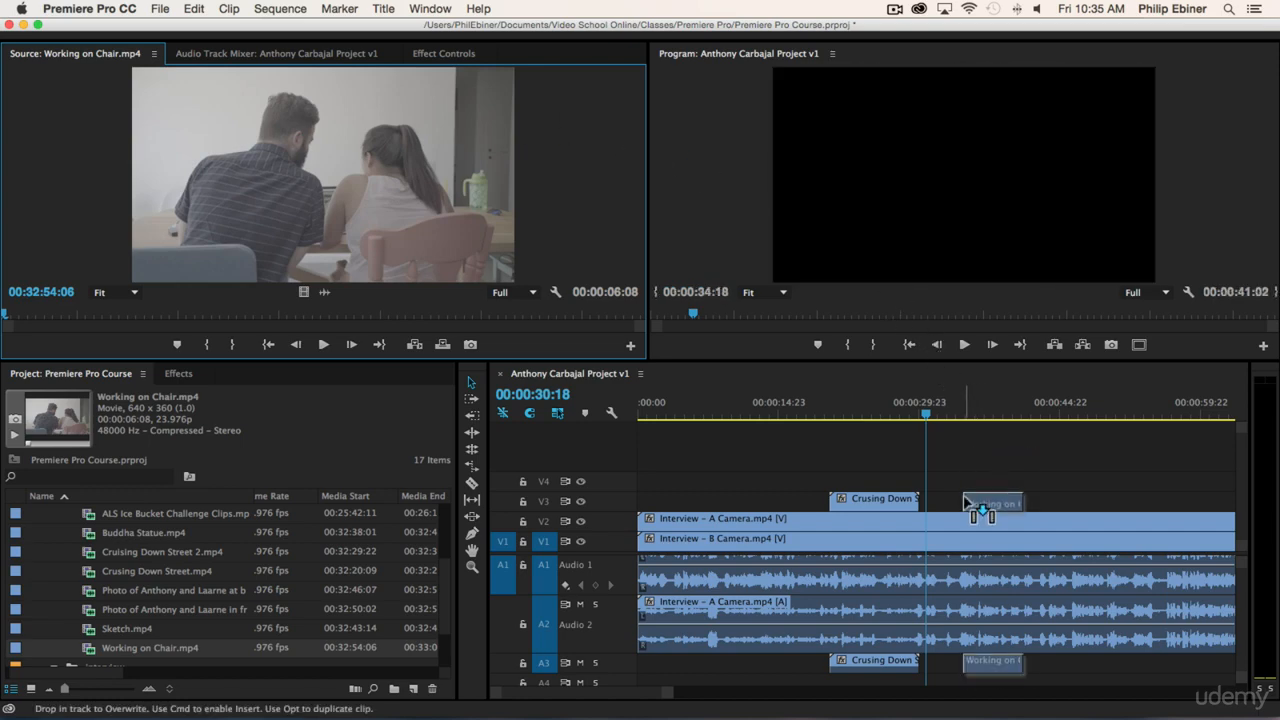
left_click_drag(966, 503, 245, 582)
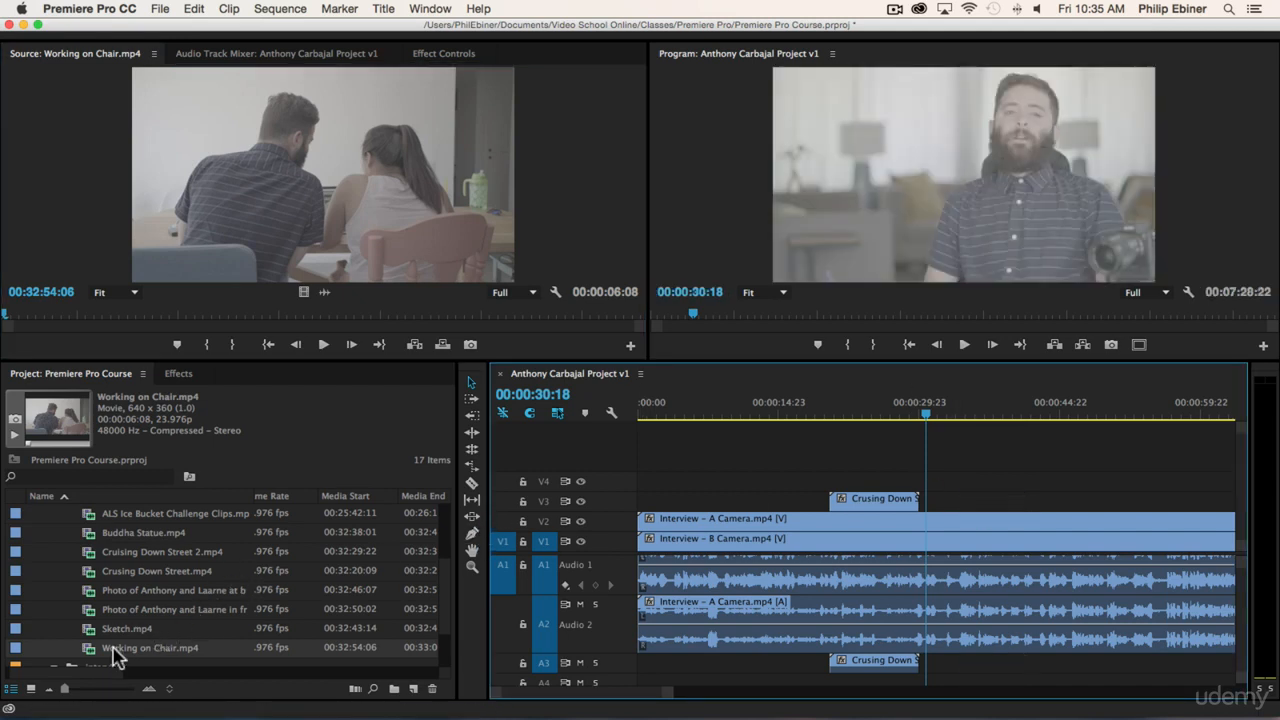
left_click_drag(107, 655, 992, 502)
key("super+z")
left_click_drag(302, 293, 952, 663)
- Step frame by frame through Working on Chair.mp4 around 00:32:55 to examine where its usable section should start
left_click(323, 344)
left_click(323, 344)
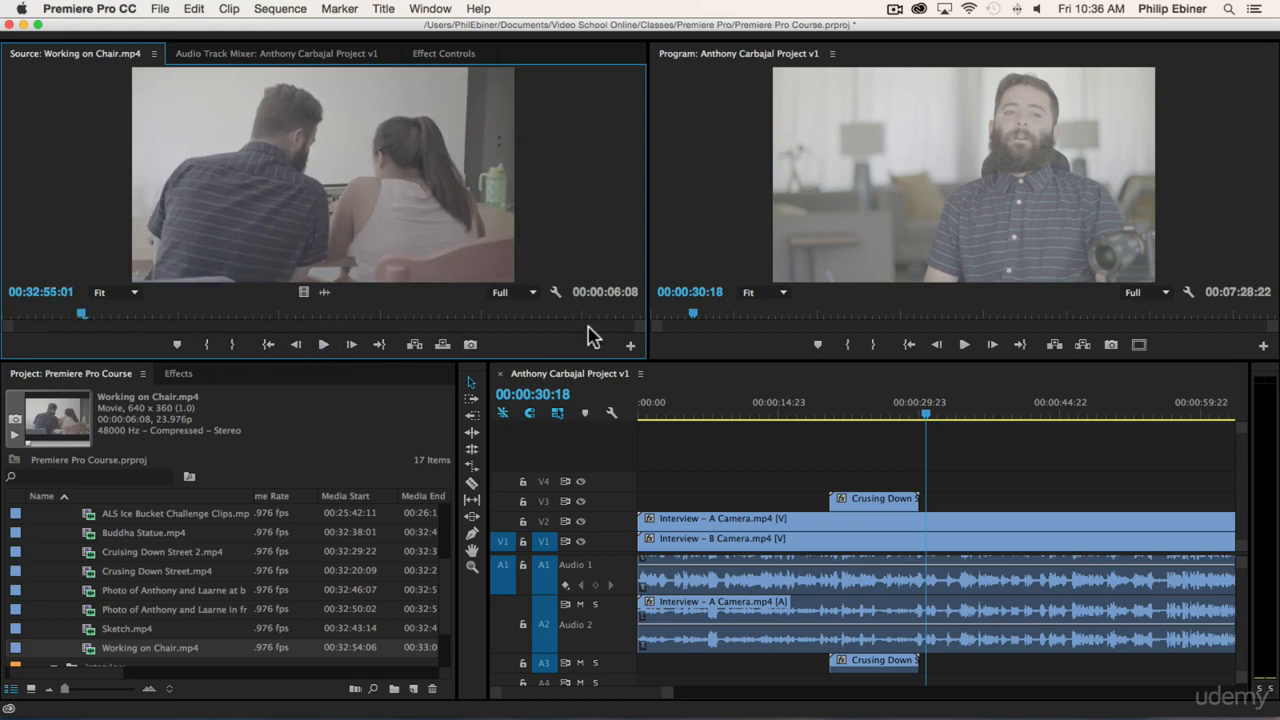
mouse_move(83, 312)
left_mouse_down()
mouse_move(17, 320)
mouse_move(260, 320)
mouse_move(57, 323)
mouse_move(126, 318)
mouse_move(85, 318)
left_mouse_up()
key("Right")
key("Right")
key("Right")
key("Right")
key("Right")
key("Right")
key("Right")
key("Right")
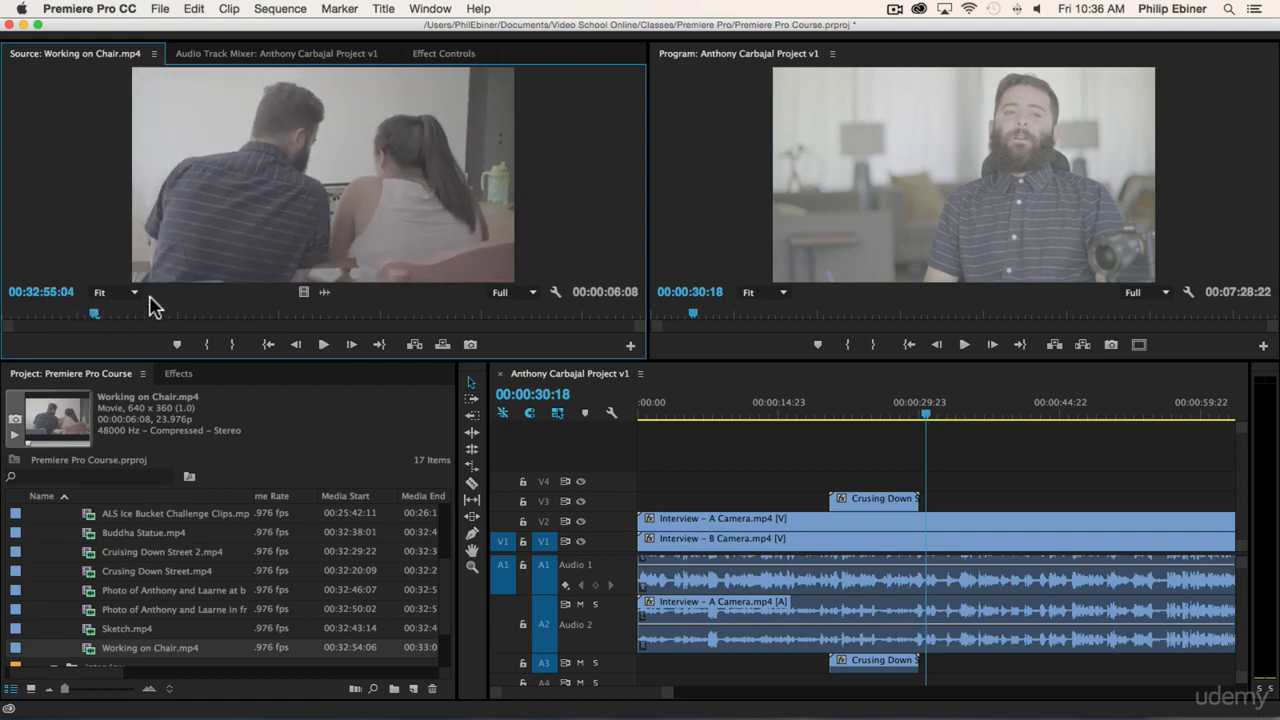
key("Left")
key("Left")
key("Left")
key("Left")
key("Left")
key("Left")
key("Left")
key("Left")
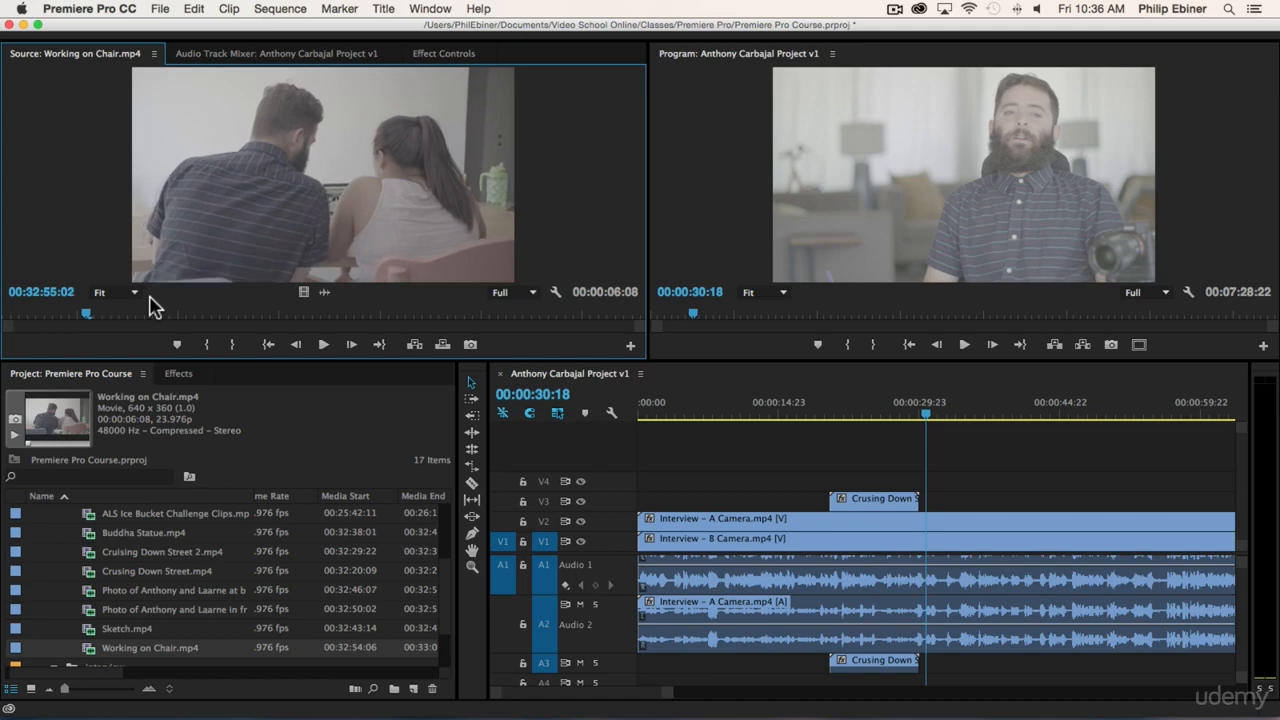
key("Right")
key("Right")
key("Right")
key("Right")
key("Right")
- Mark the In point of Working on Chair.mp4 at 00:32:55:02
key("space")
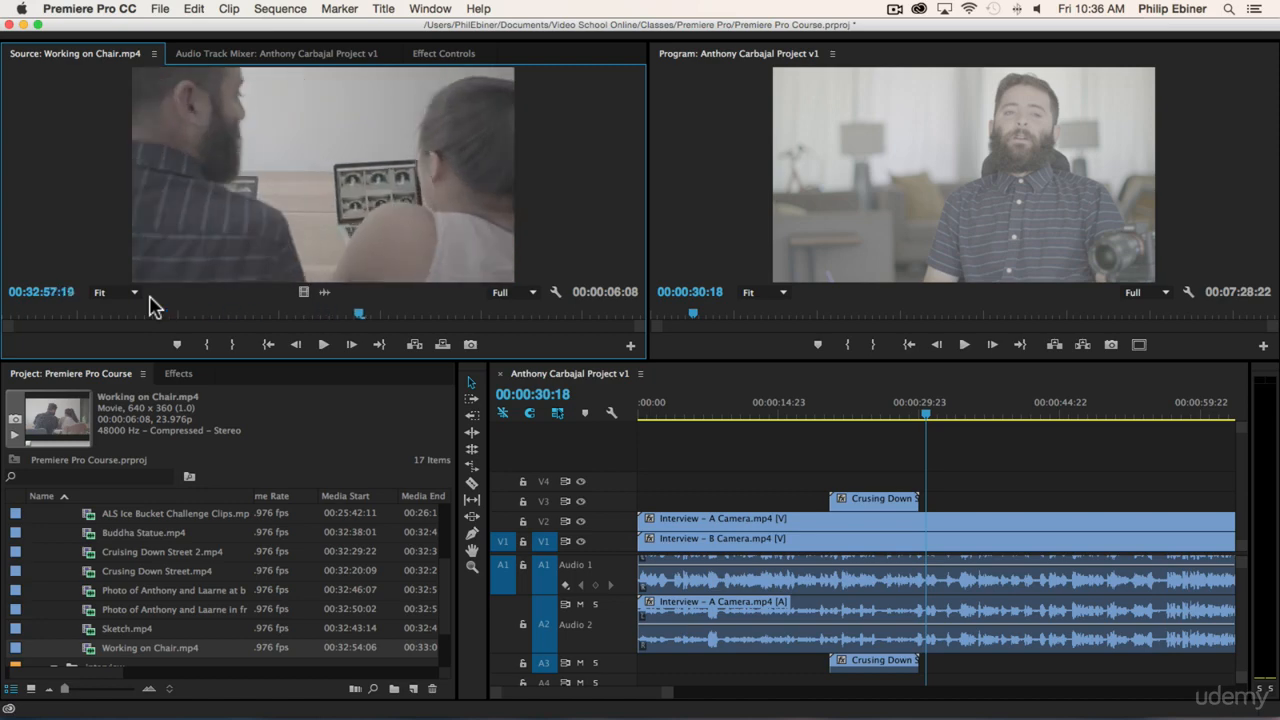
key("j")
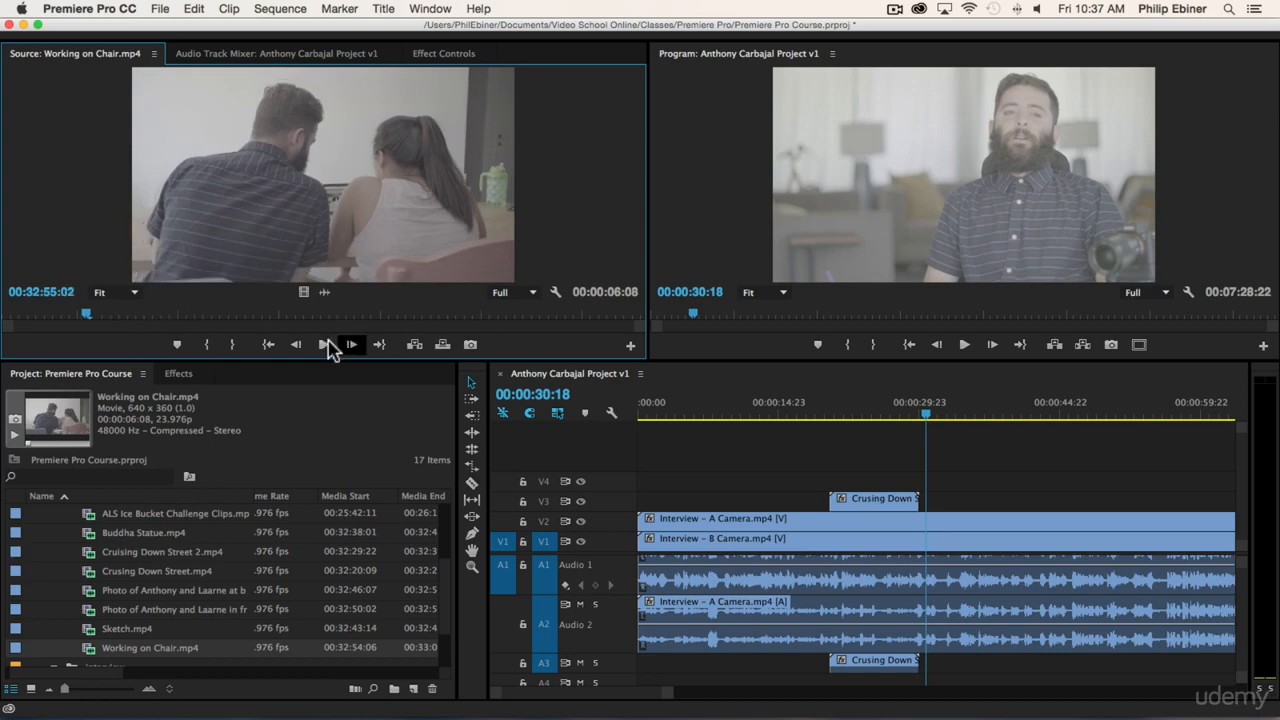
left_click(207, 346)
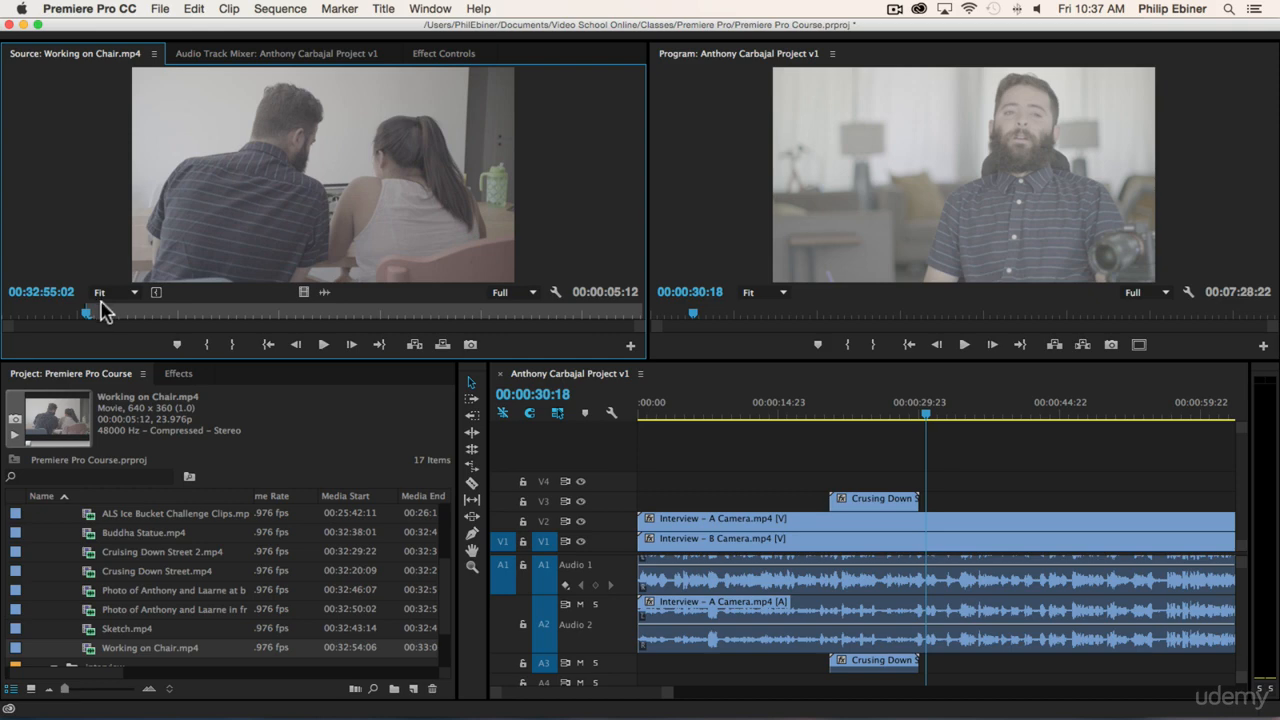
- Play the source clip from its In point and mark the Out point at 00:32:58:22
key("space")
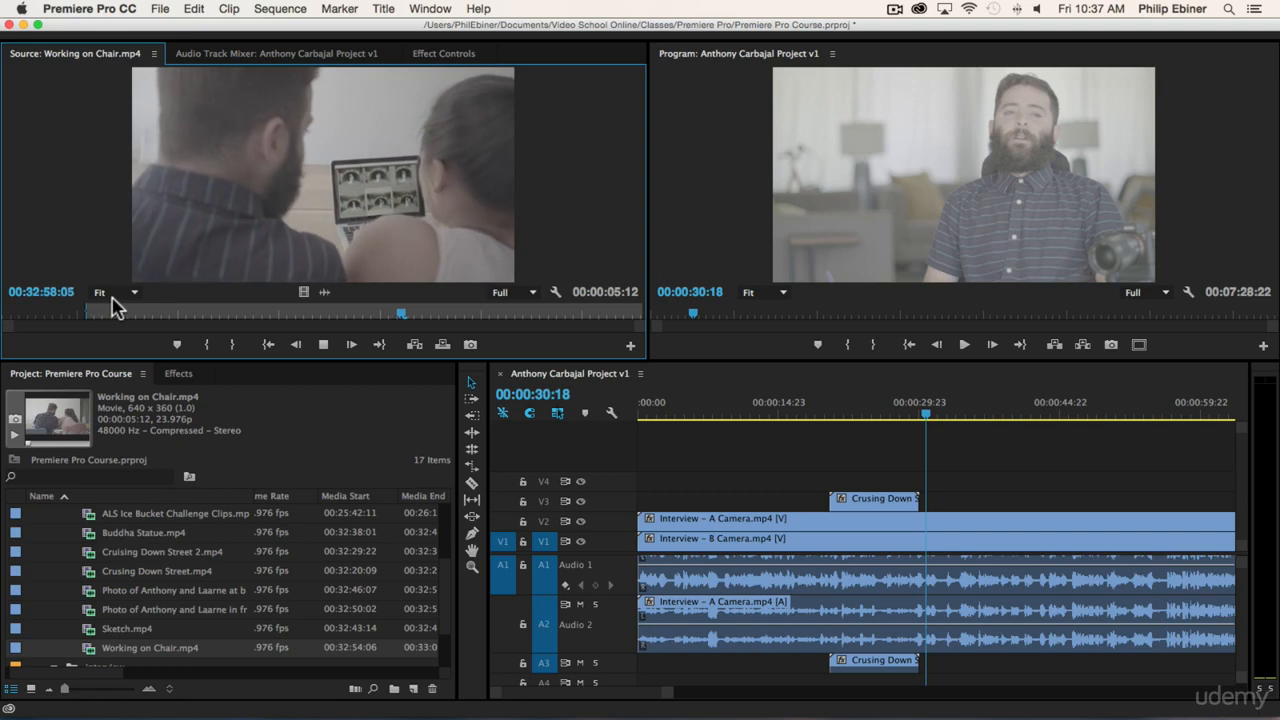
key("space")
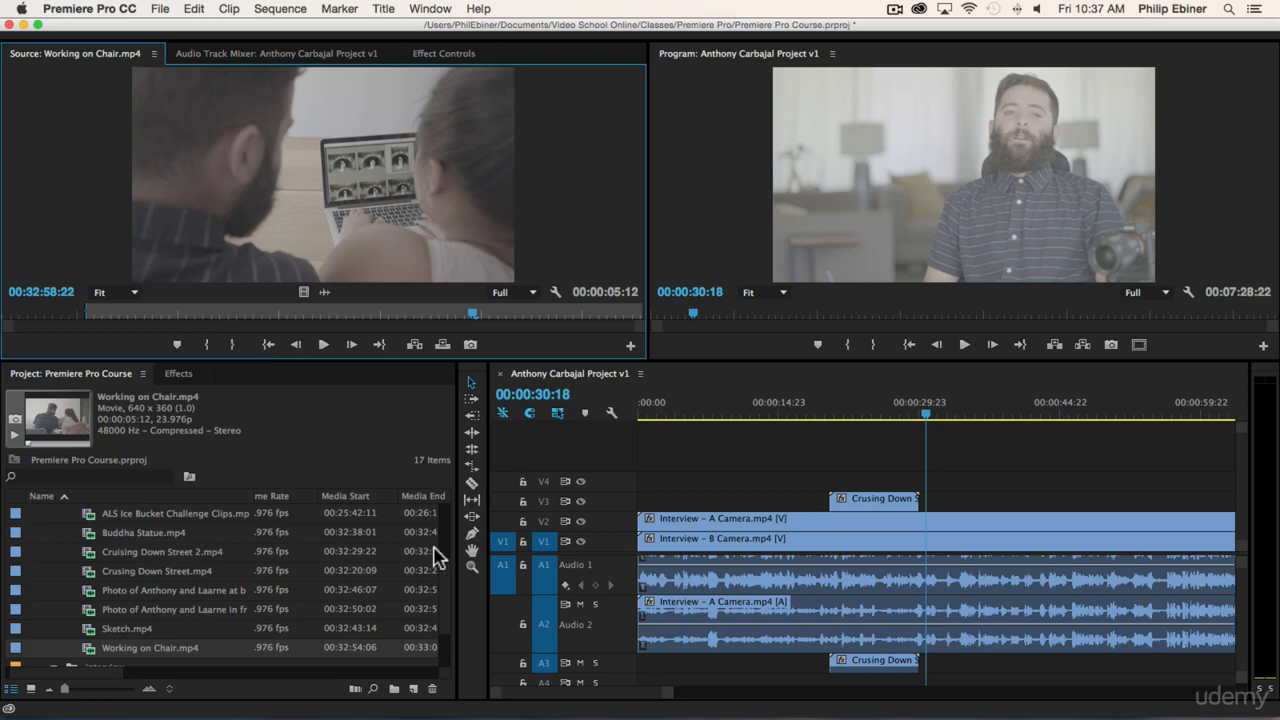
key("o")
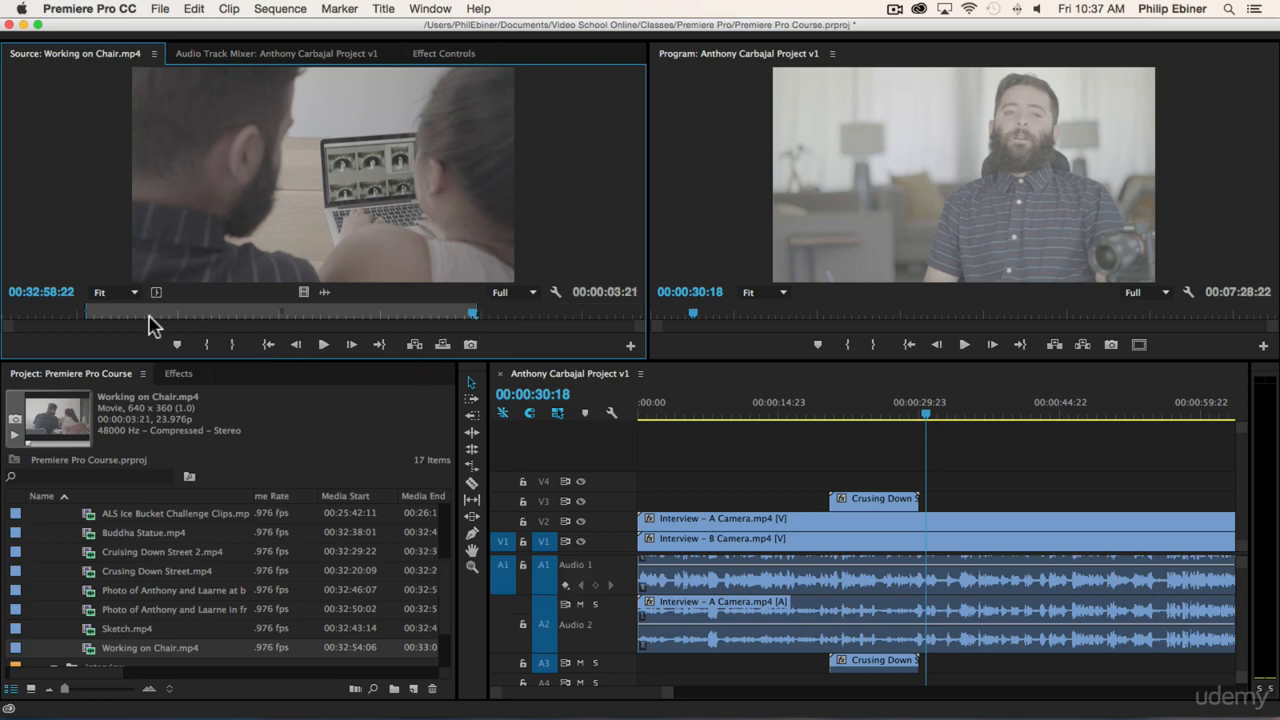
- Place the marked section of Working on Chair.mp4 on V3 at about 35 seconds and play it back in the sequence
left_click_drag(337, 194, 982, 502)
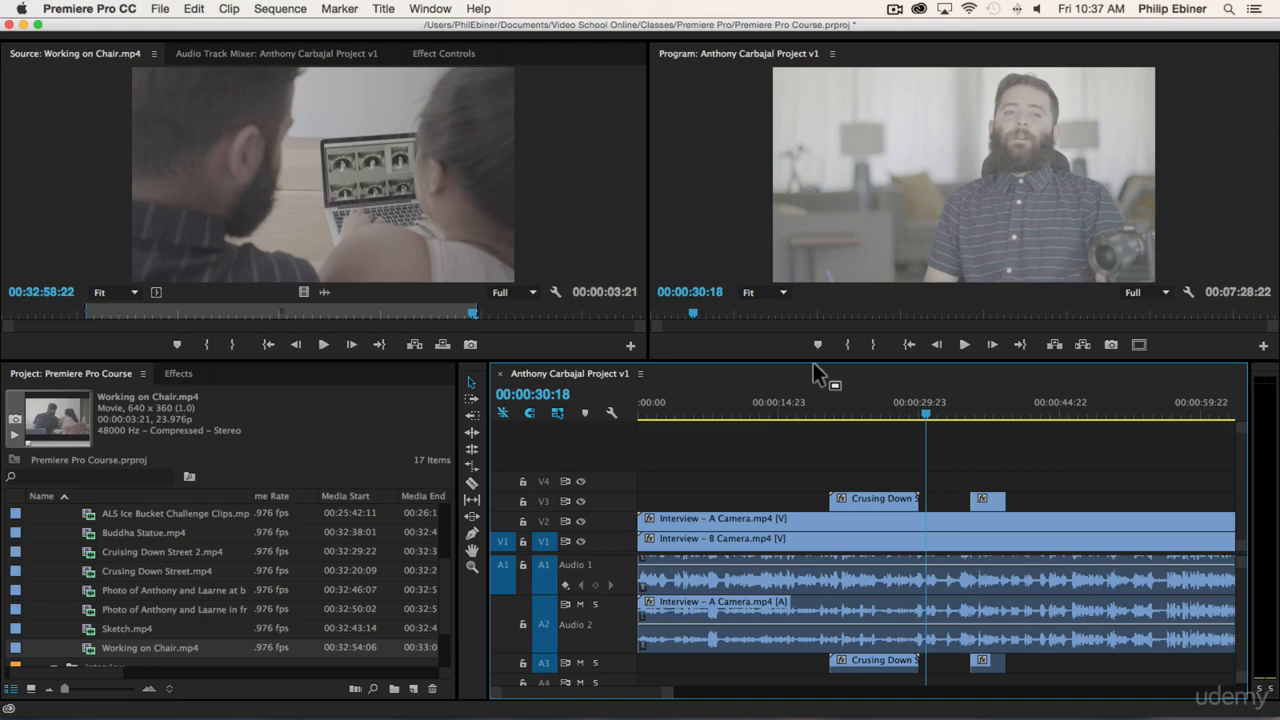
left_click(960, 404)
key("space")
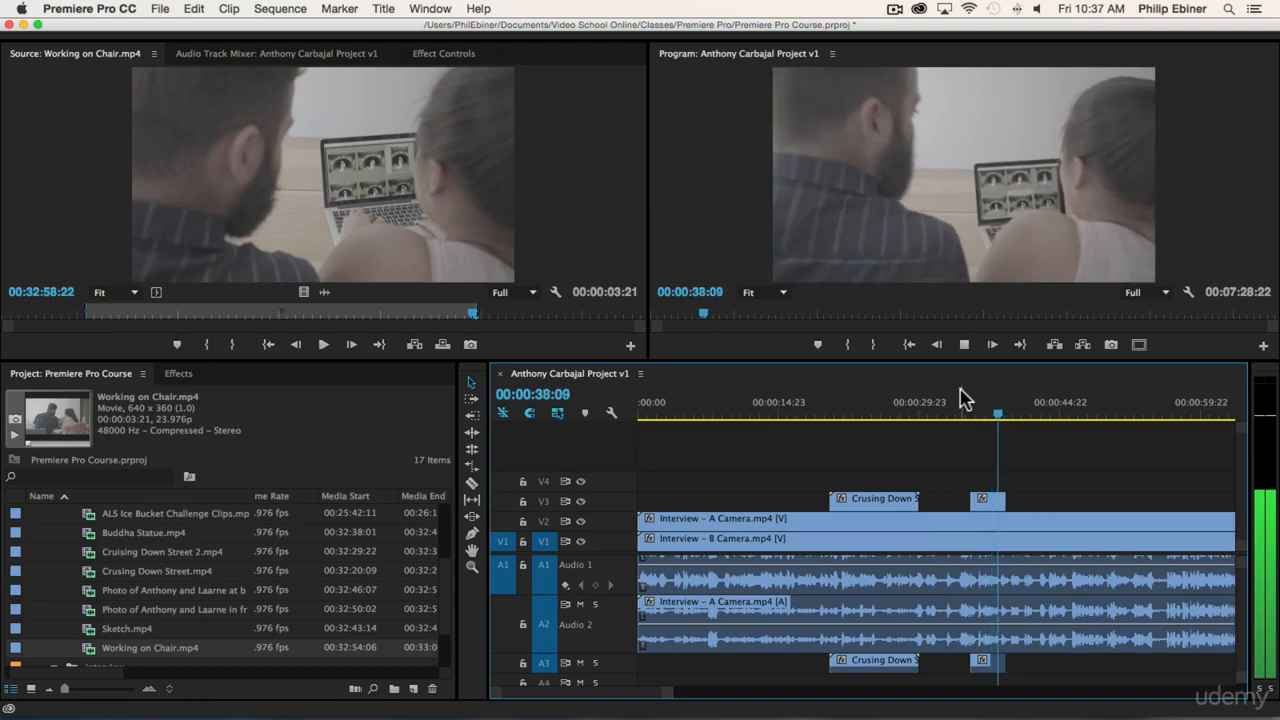
key("space")
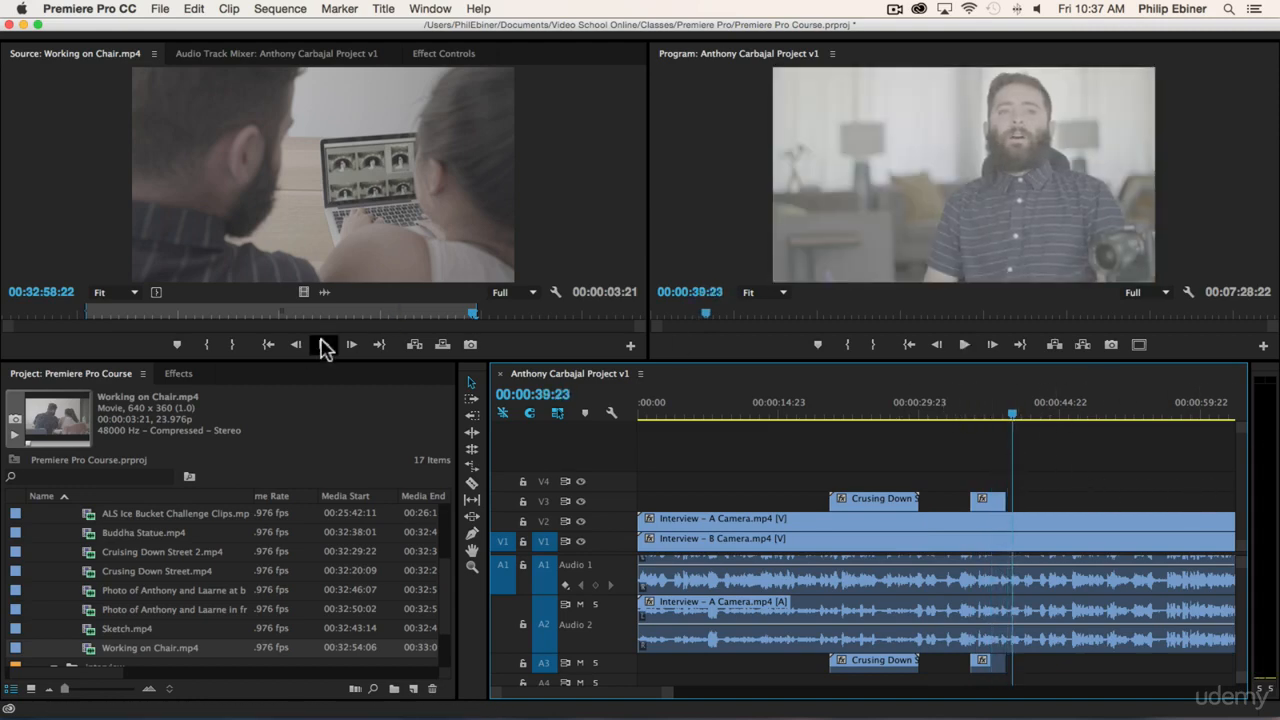
- Extend the source range to 00:00:04:11, try a second copy on V3 at about 43 seconds, and delete that copy
left_click_drag(476, 309, 530, 310)
left_click_drag(300, 235, 1045, 507)
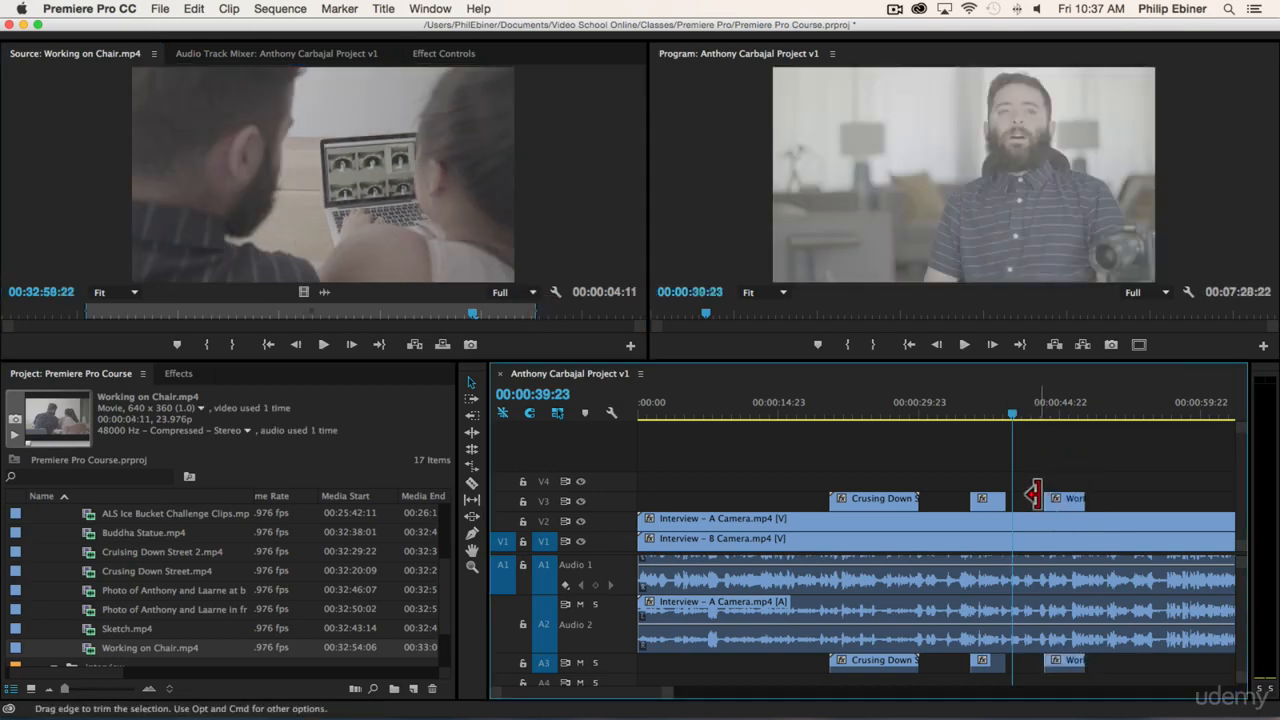
left_click(1063, 500)
key("Delete")
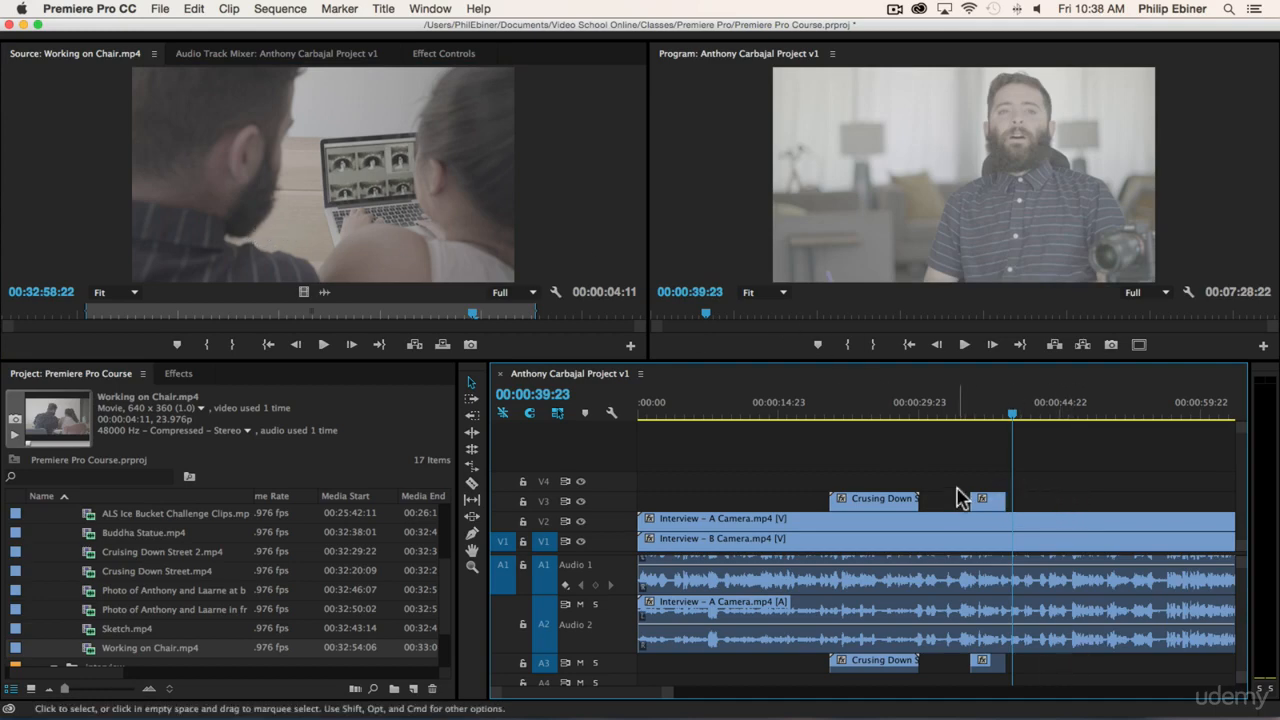
- Move the sequence playhead to 00:00:38:16 and extend the source Out point to a marked duration of 00:00:05:04
left_click(996, 408)
mouse_move(997, 408)
left_mouse_down()
mouse_move(985, 410)
mouse_move(1000, 410)
left_mouse_up()
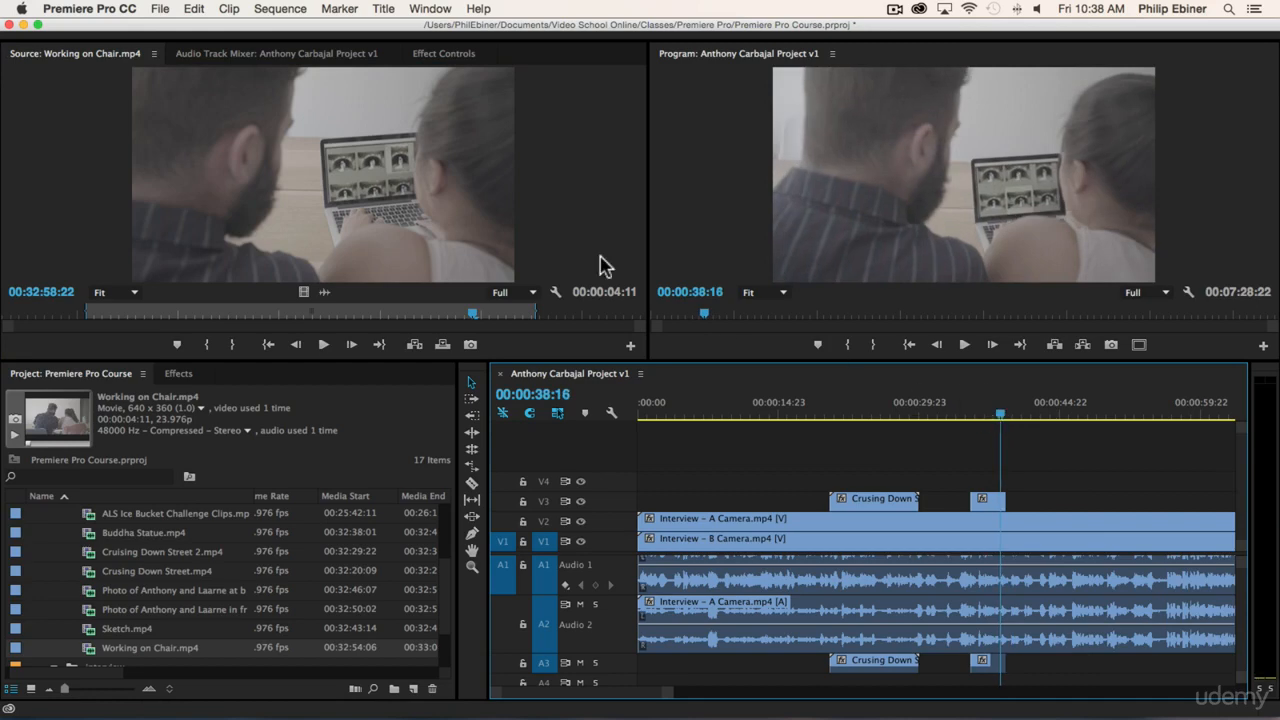
left_click(533, 303)
left_click_drag(536, 314, 607, 316)
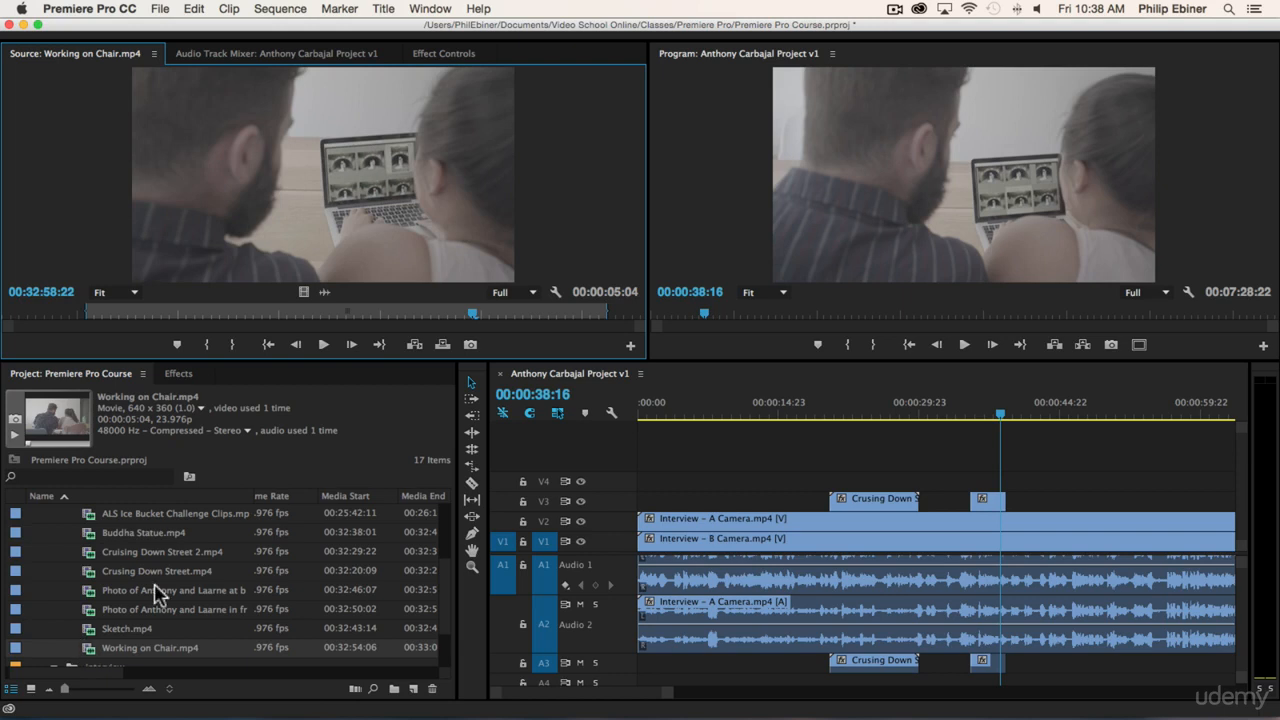
- Try stacking the longer Working on Chair.mp4 section on V4 above the existing copy, and delete it
left_click_drag(918, 224, 979, 484)
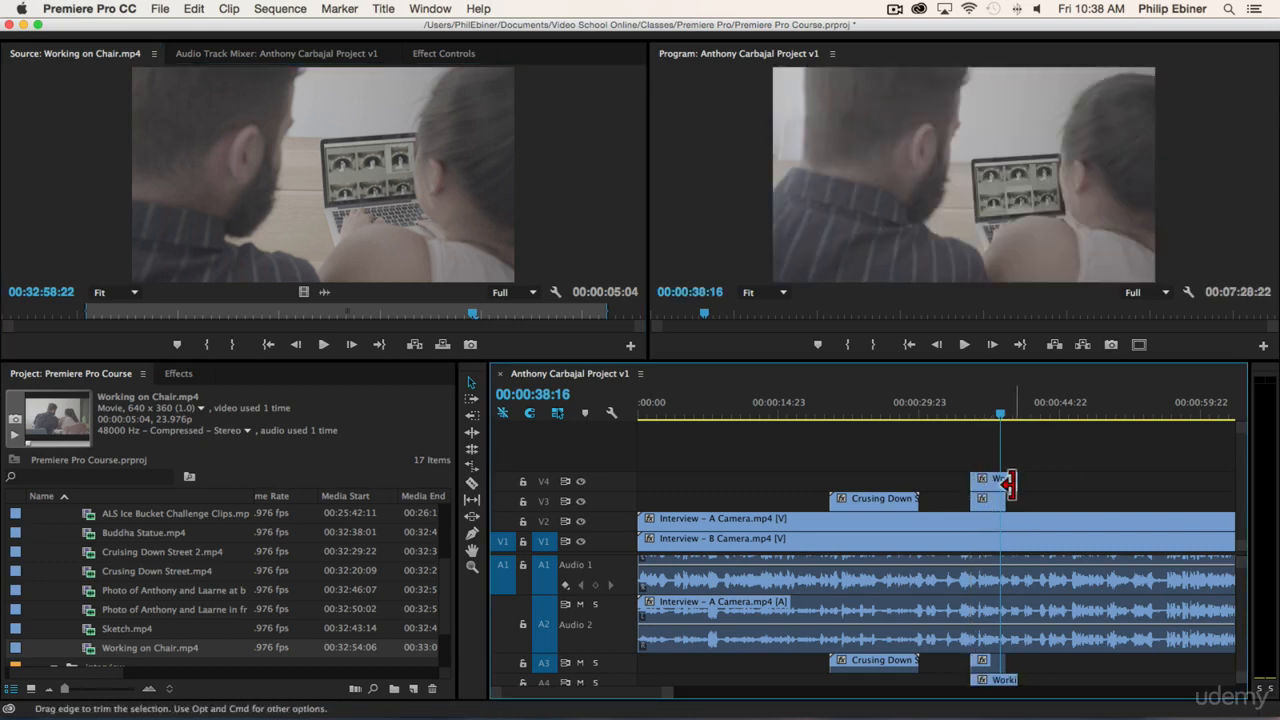
key("Delete")
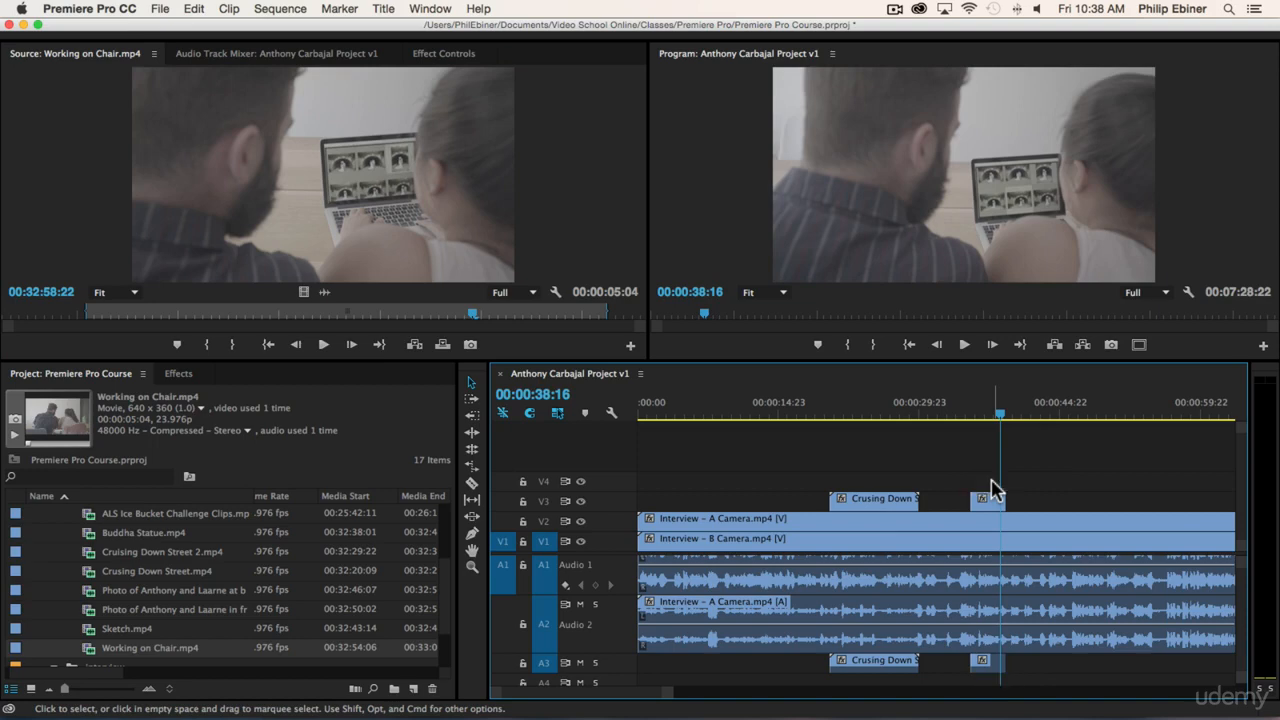
- Try inserting the marked Working on Chair.mp4 section into the sequence at 00:00:46:00 and undo the insert
left_click(1011, 414)
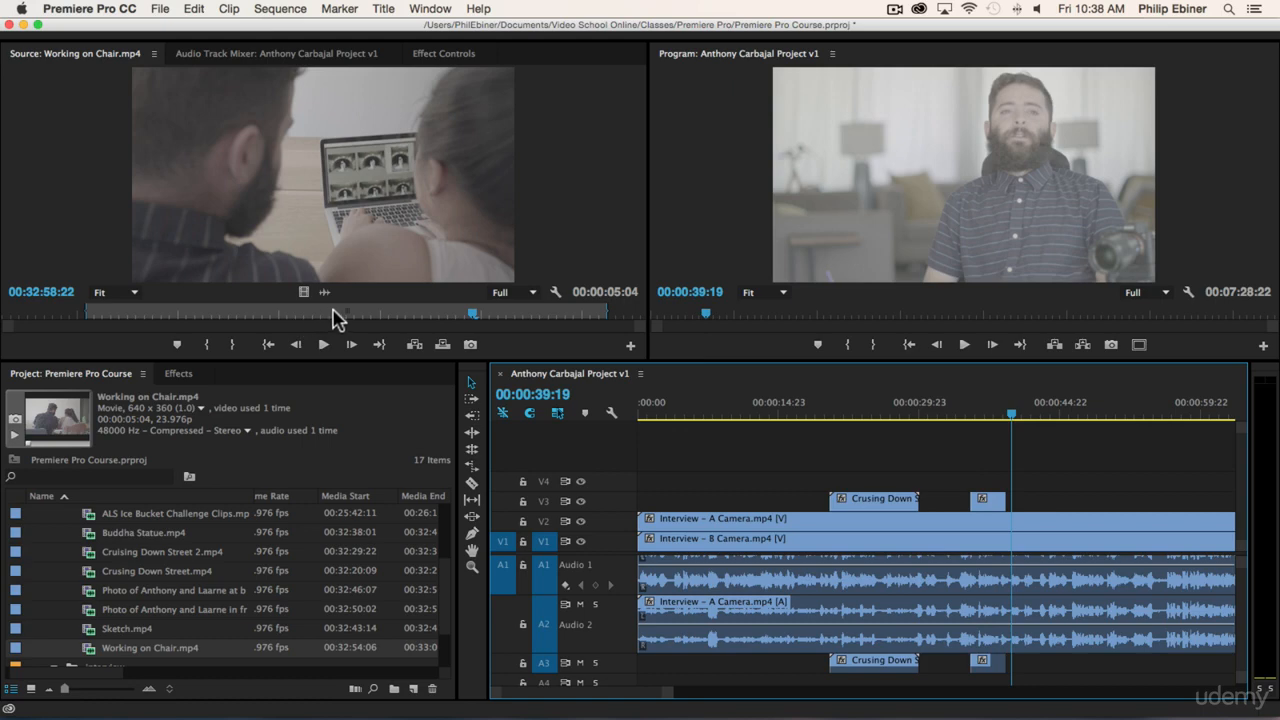
left_click(414, 345)
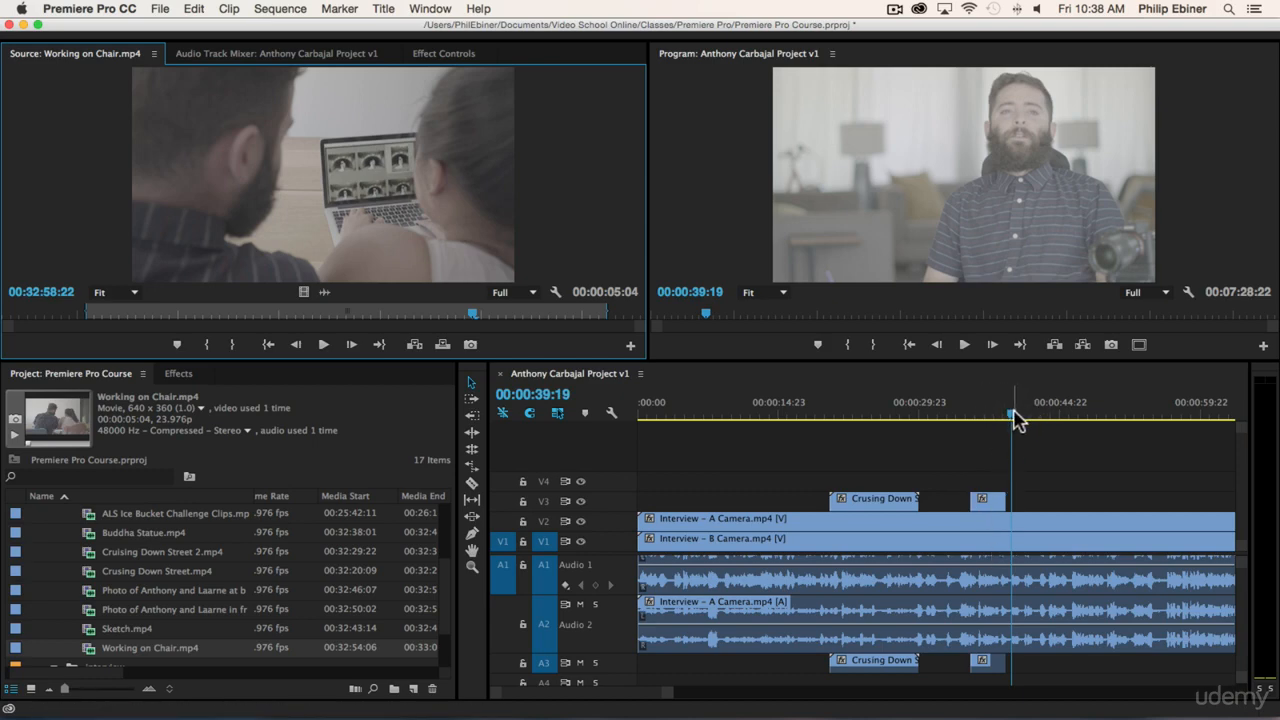
left_click_drag(1013, 418, 1070, 424)
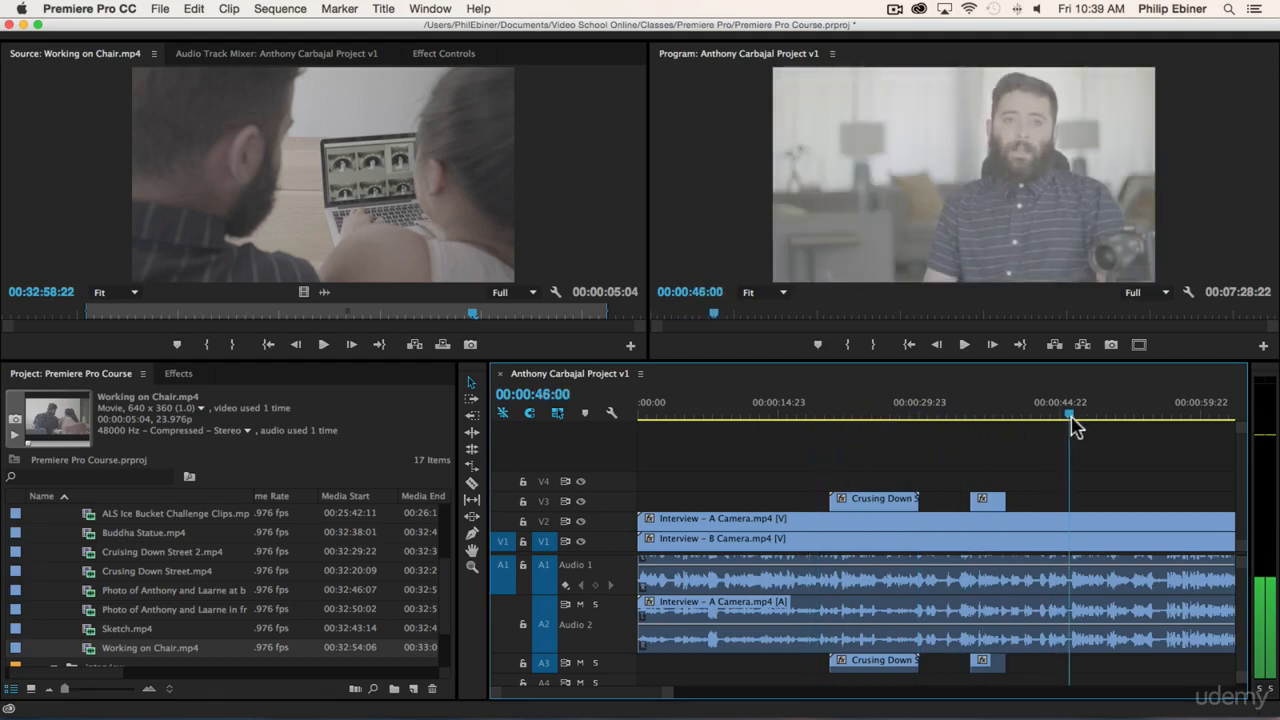
left_click(420, 346)
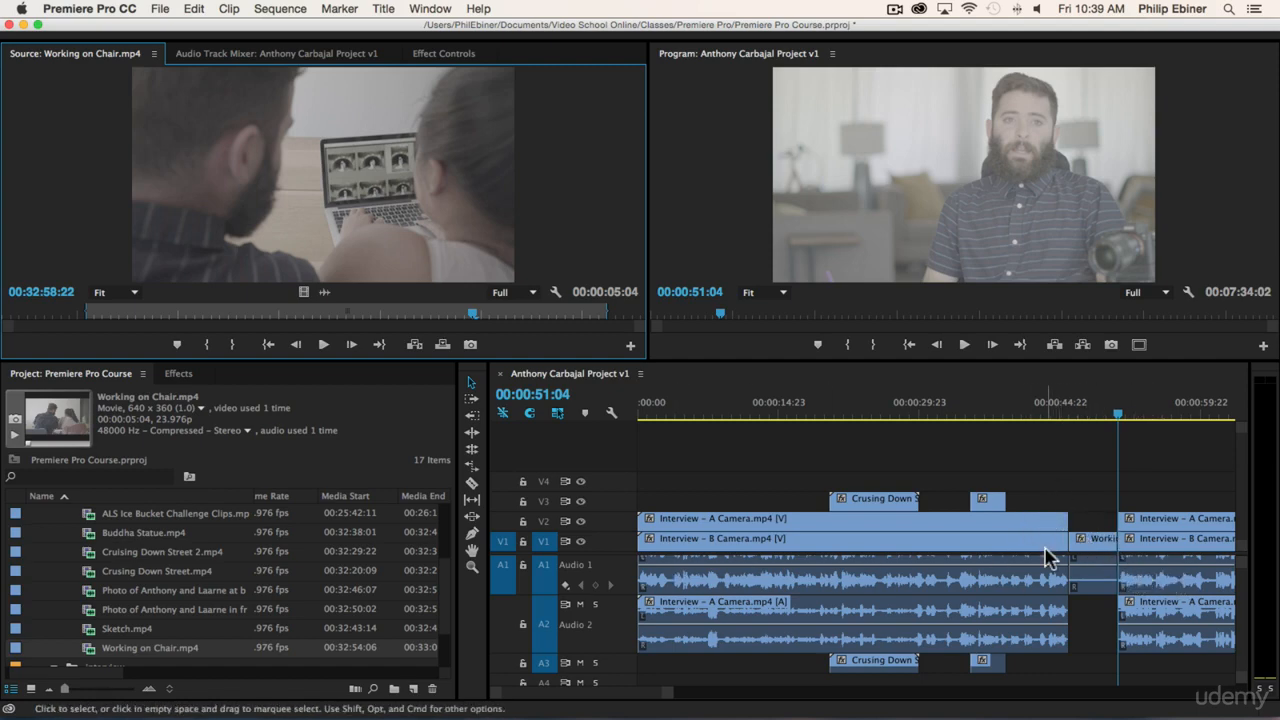
key("cmd+s")
key("super+s")
key("q")
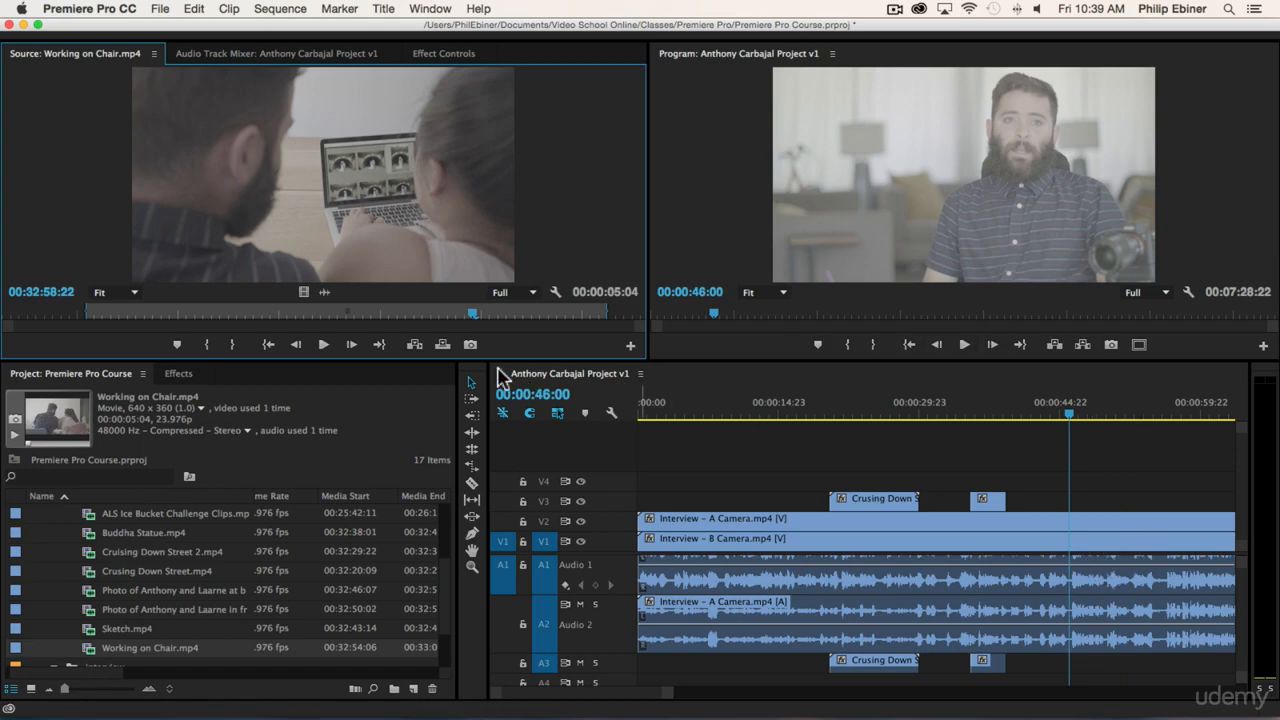
- Try overwriting V1 at 00:00:46:00 with the marked section, play it back with V2 hidden, and undo the changes
left_click(443, 345)
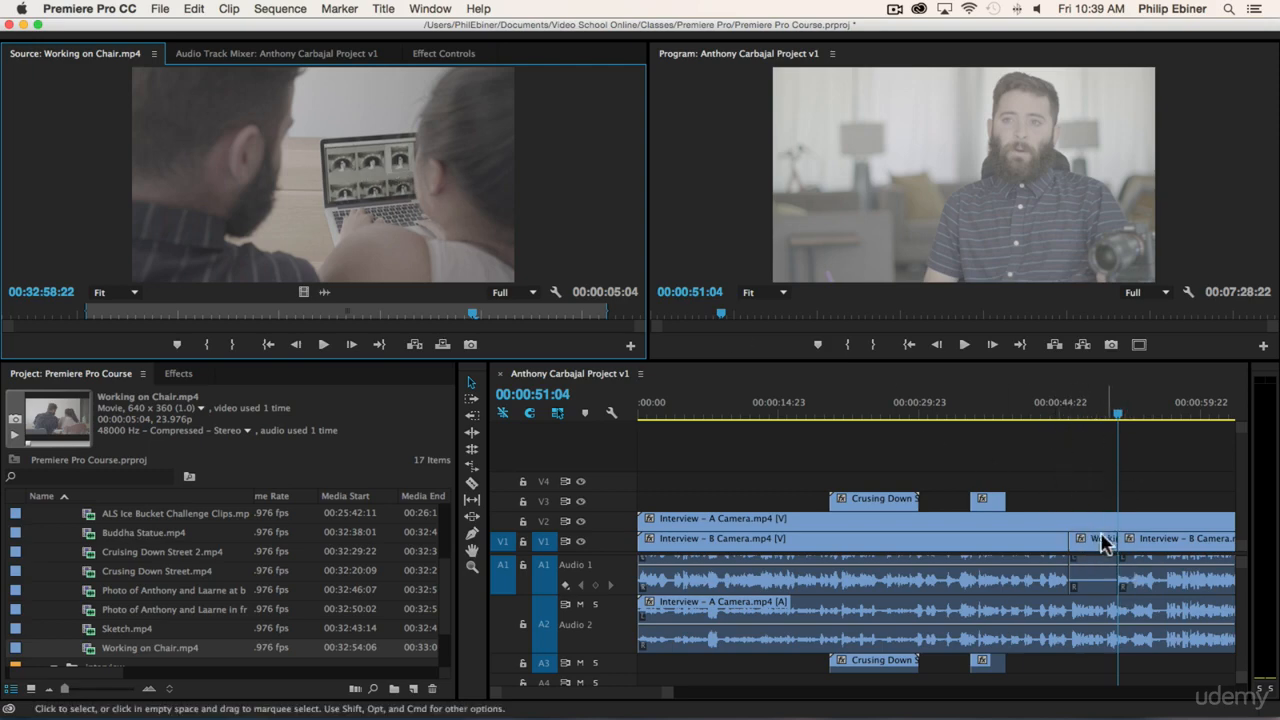
left_click(1094, 402)
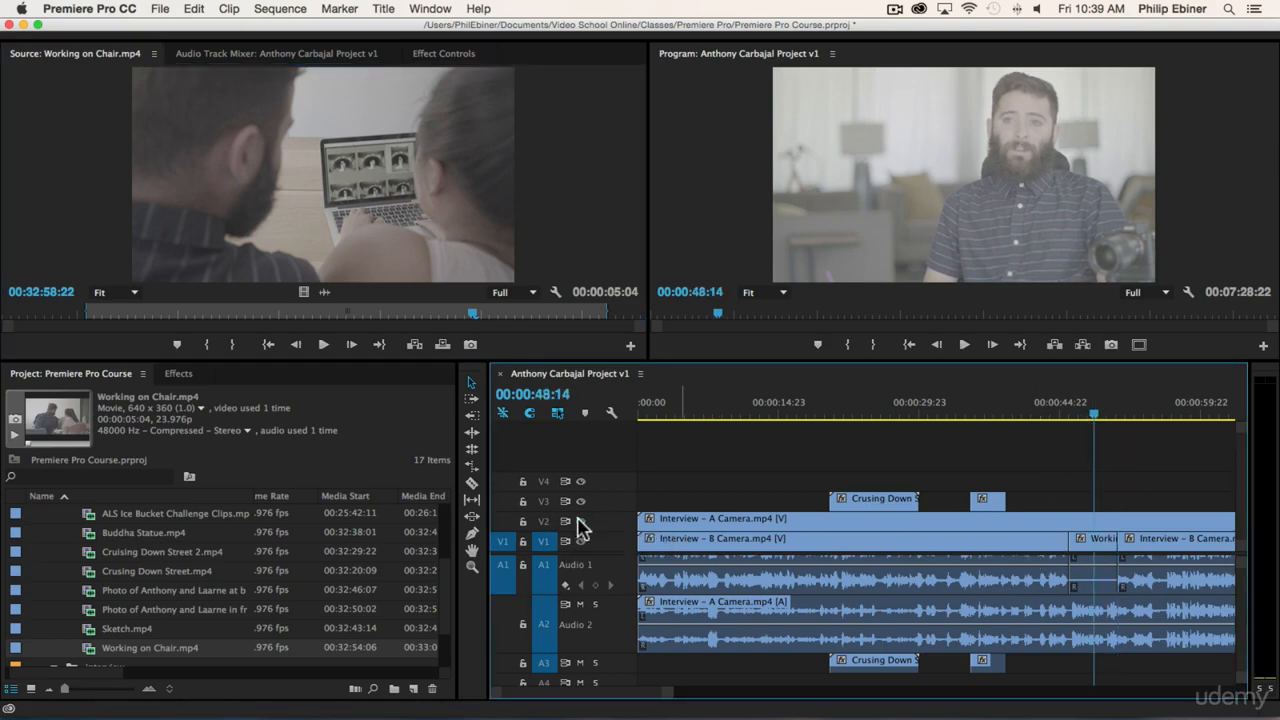
left_click(580, 521)
left_click_drag(1091, 418, 1054, 418)
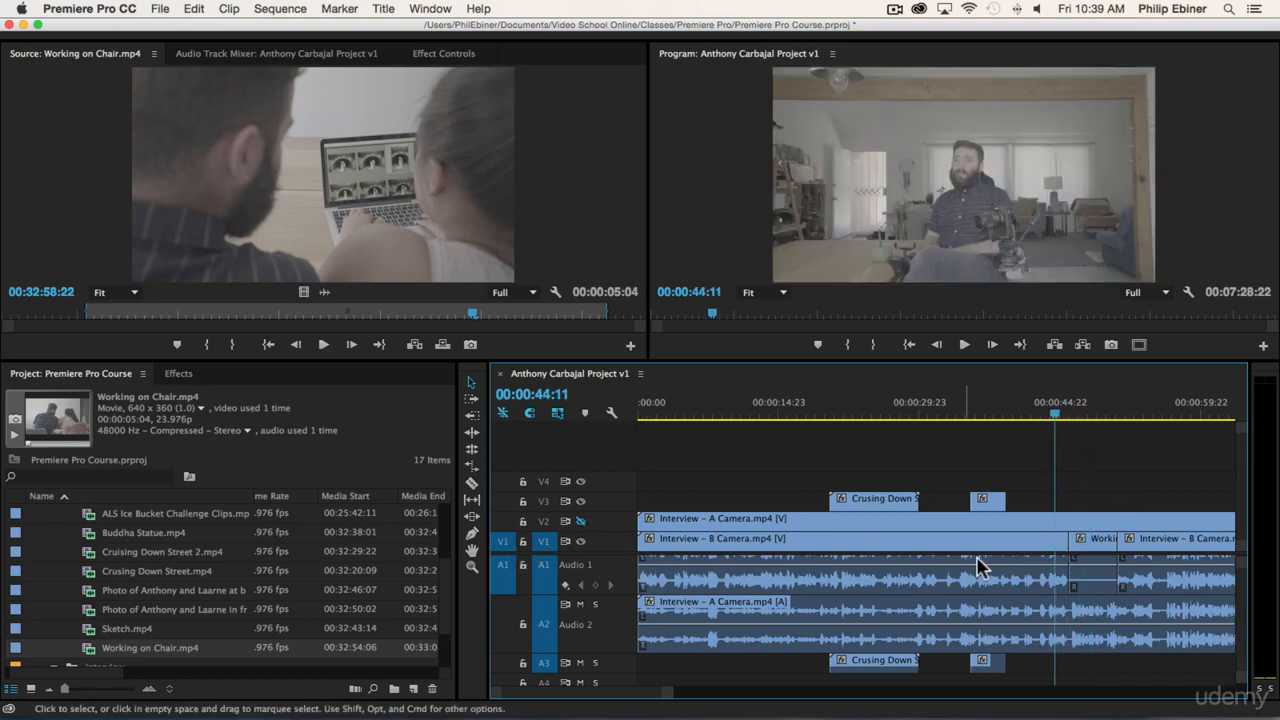
key("space")
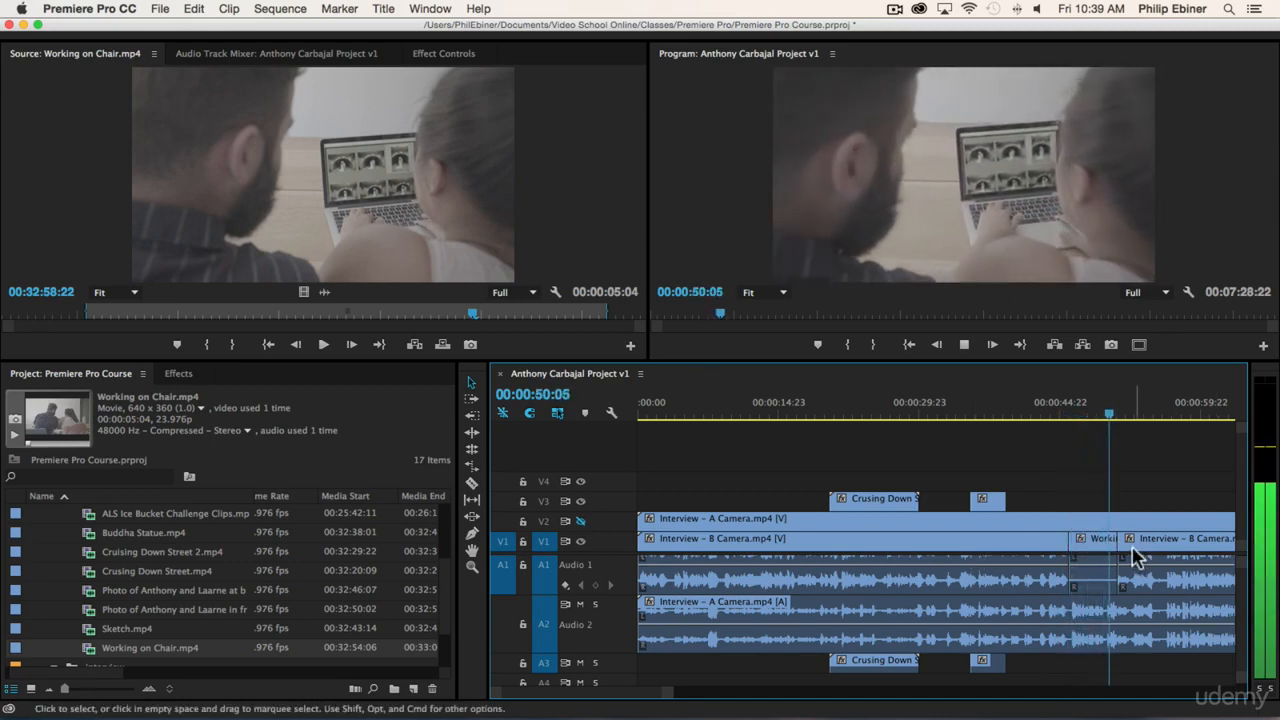
key("space")
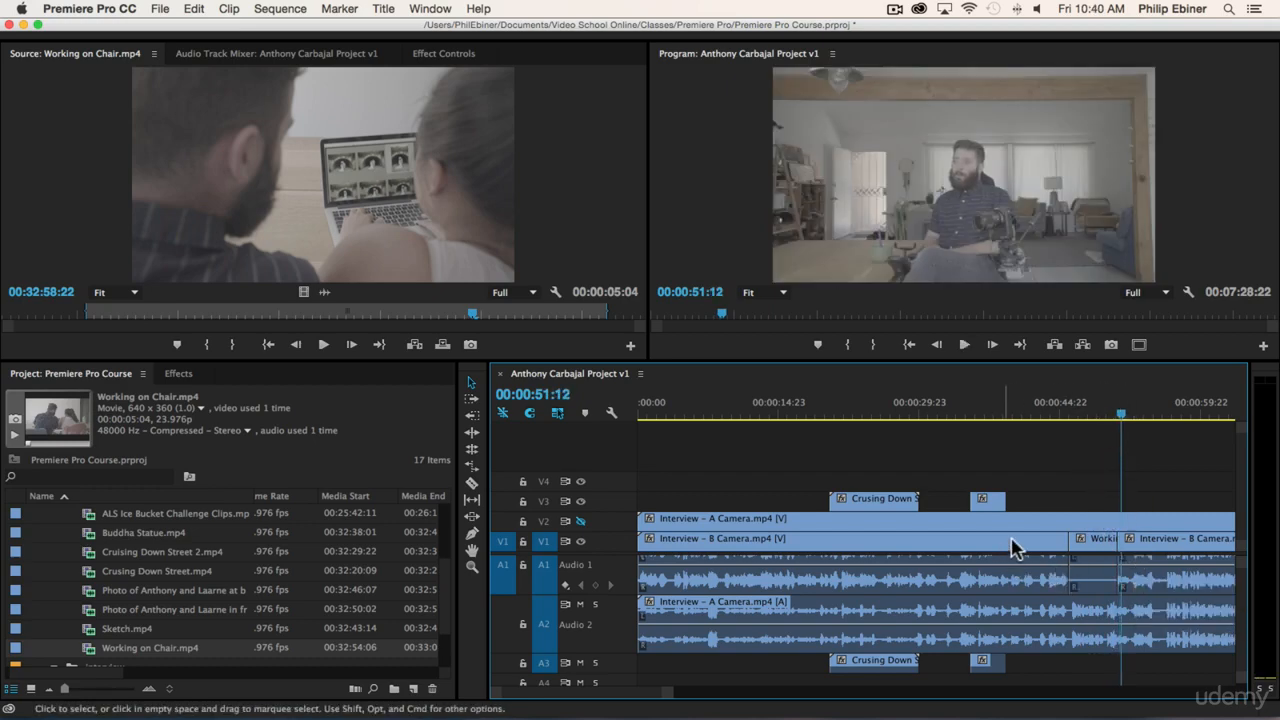
key("super+z")
key("super+z")
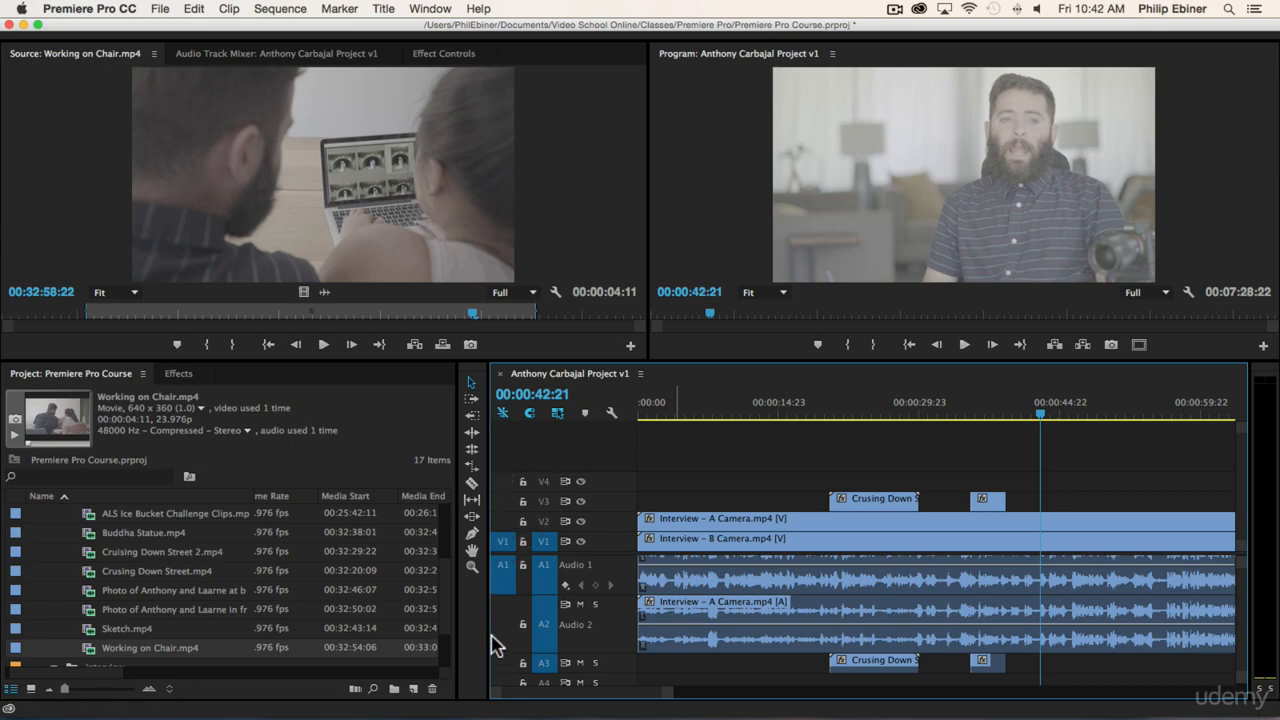
- Route the source video to V3 and the source audio to A3, undoing a test overwrite made at 00:00:42:21
left_click(503, 541)
left_click(504, 502)
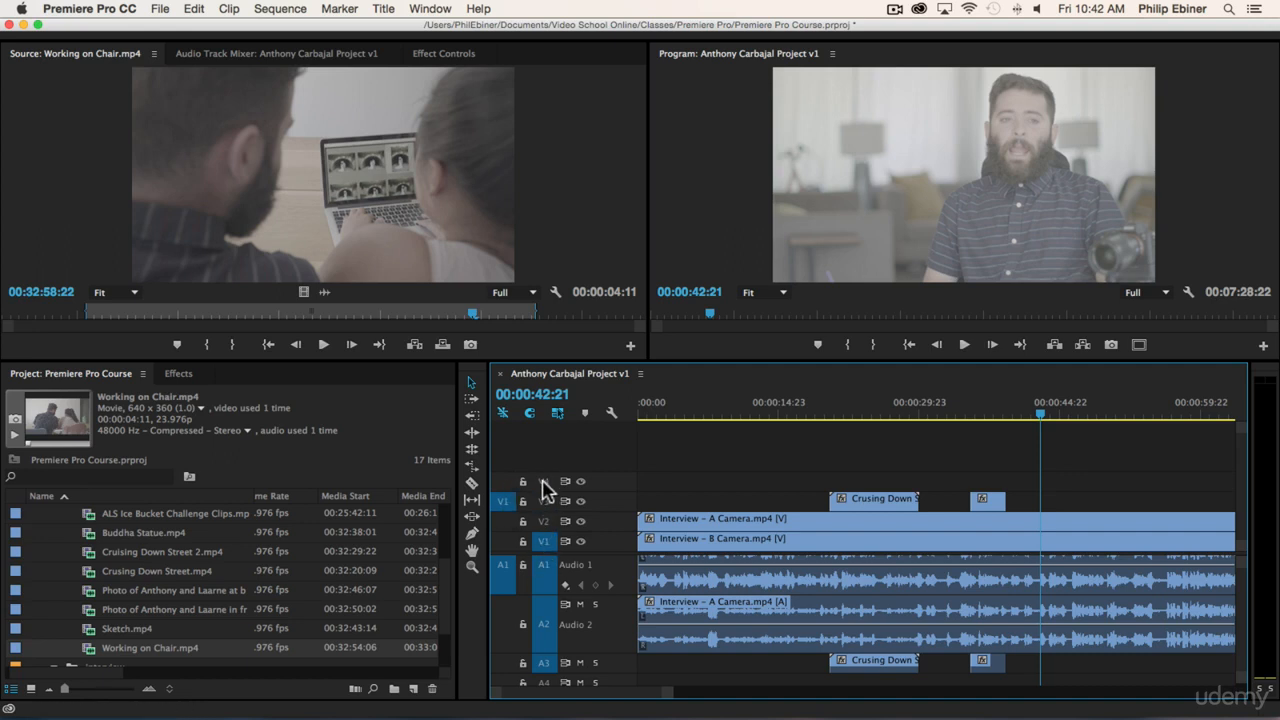
left_click(442, 344)
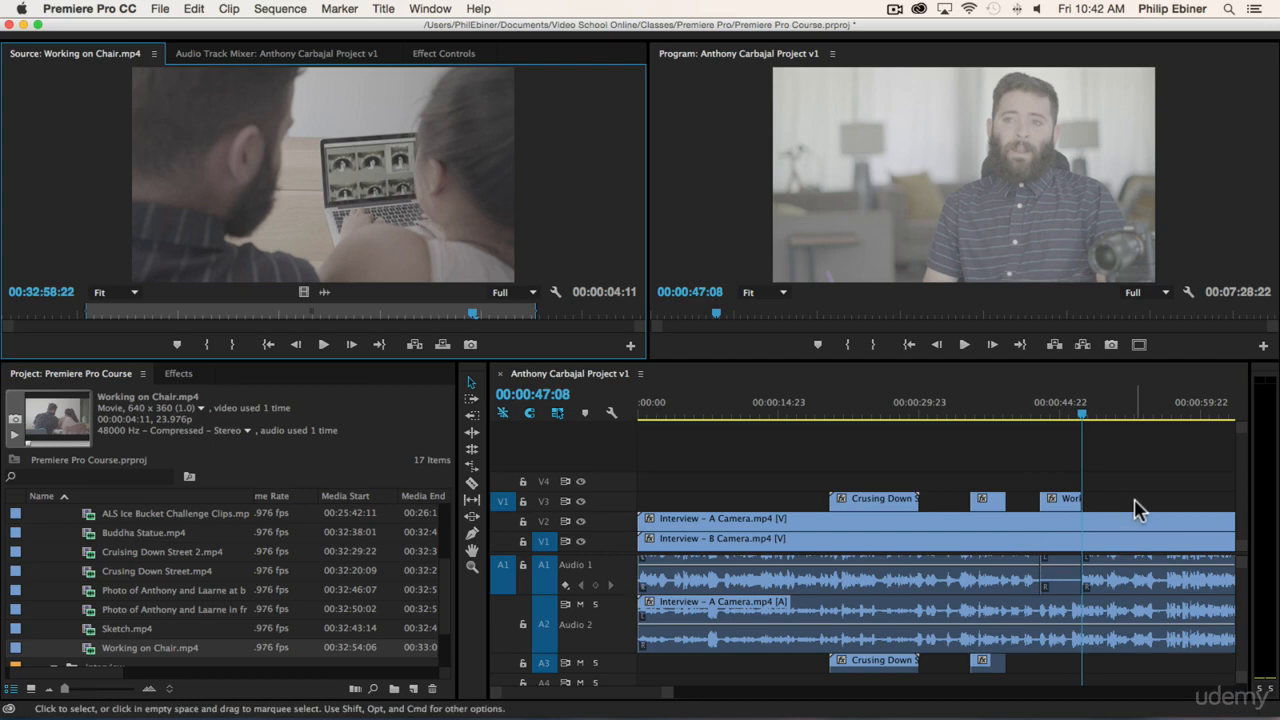
key("super+z")
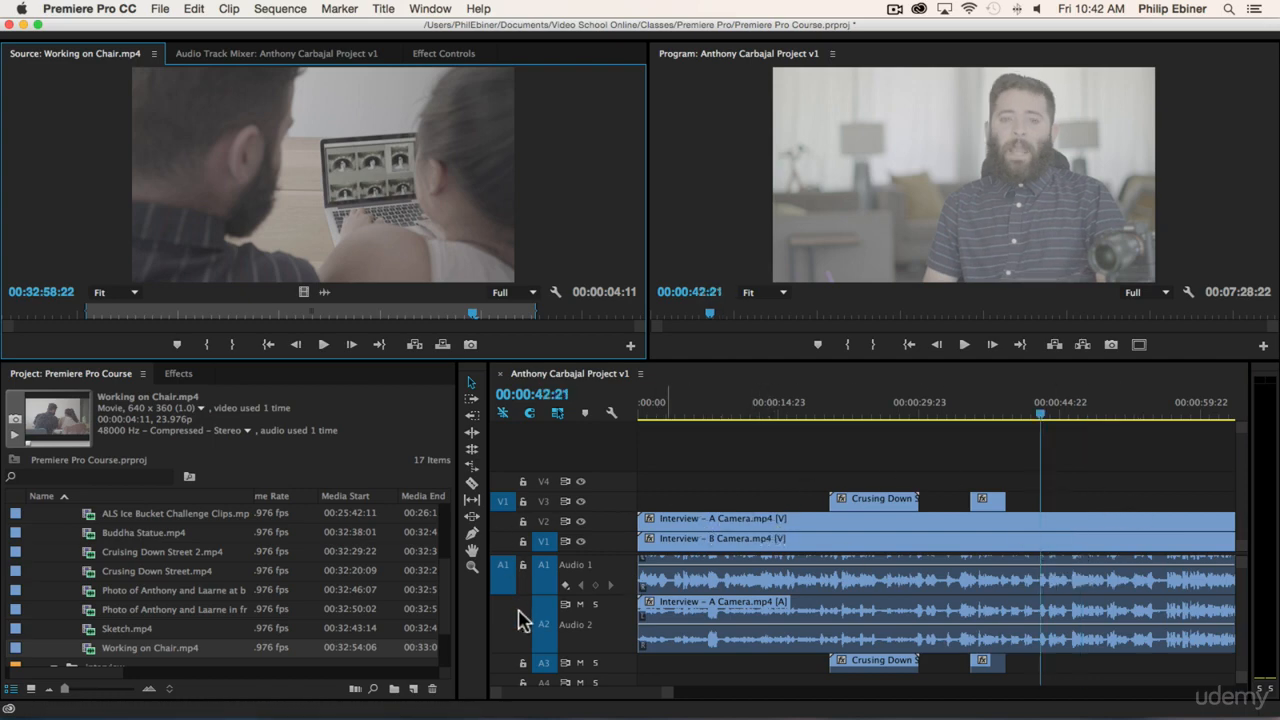
left_click(504, 664)
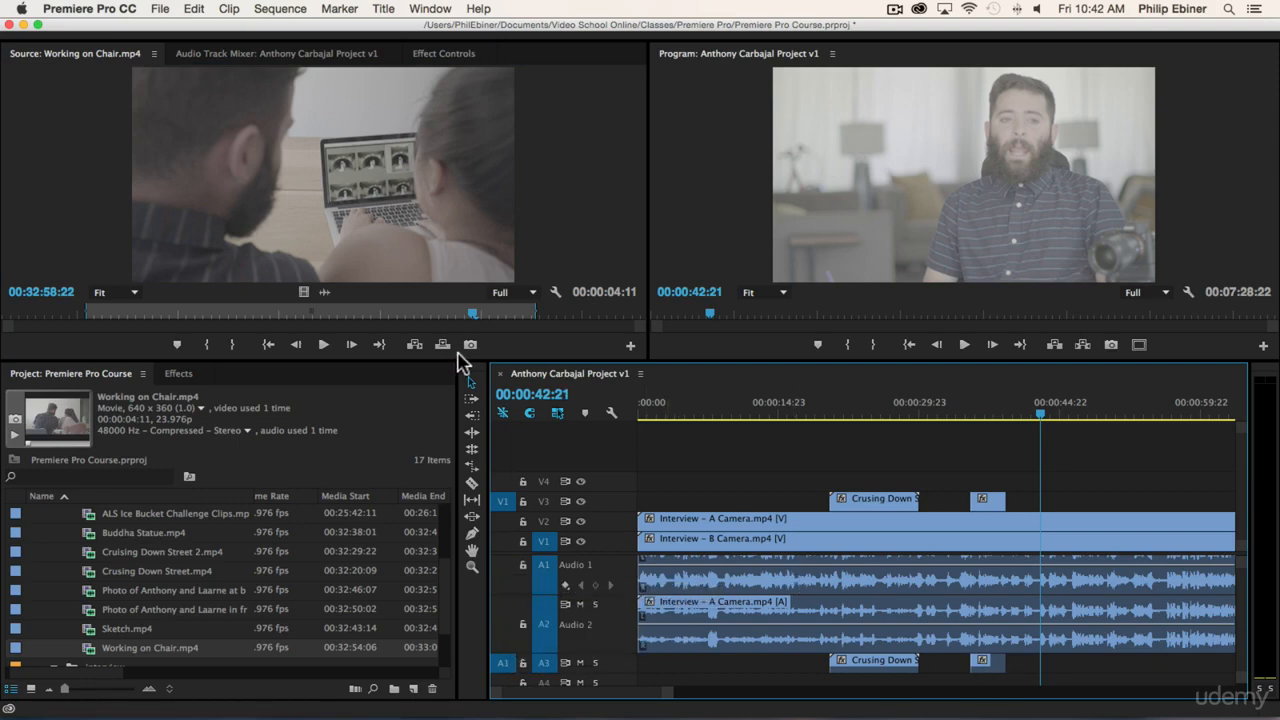
- Try overwriting with the marked section at 00:00:42:21 and inserting it again at 00:00:47:08, and undo both edits
left_click(443, 345)
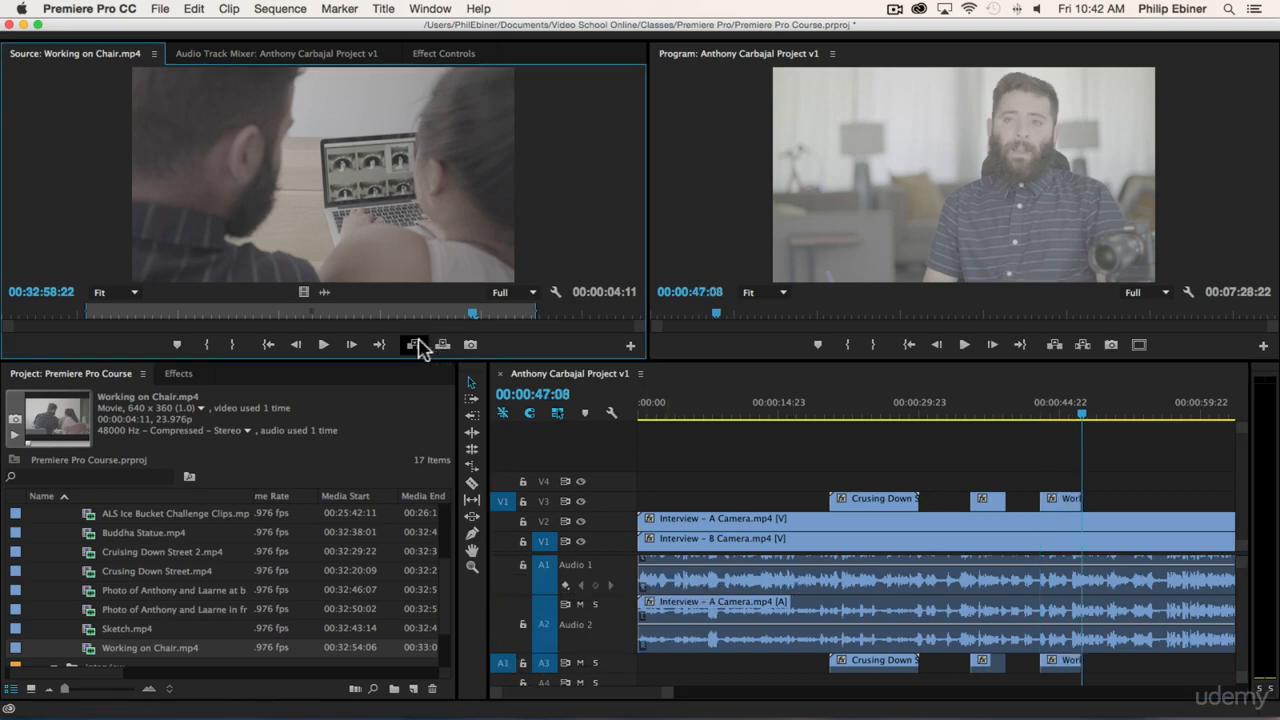
left_click(416, 345)
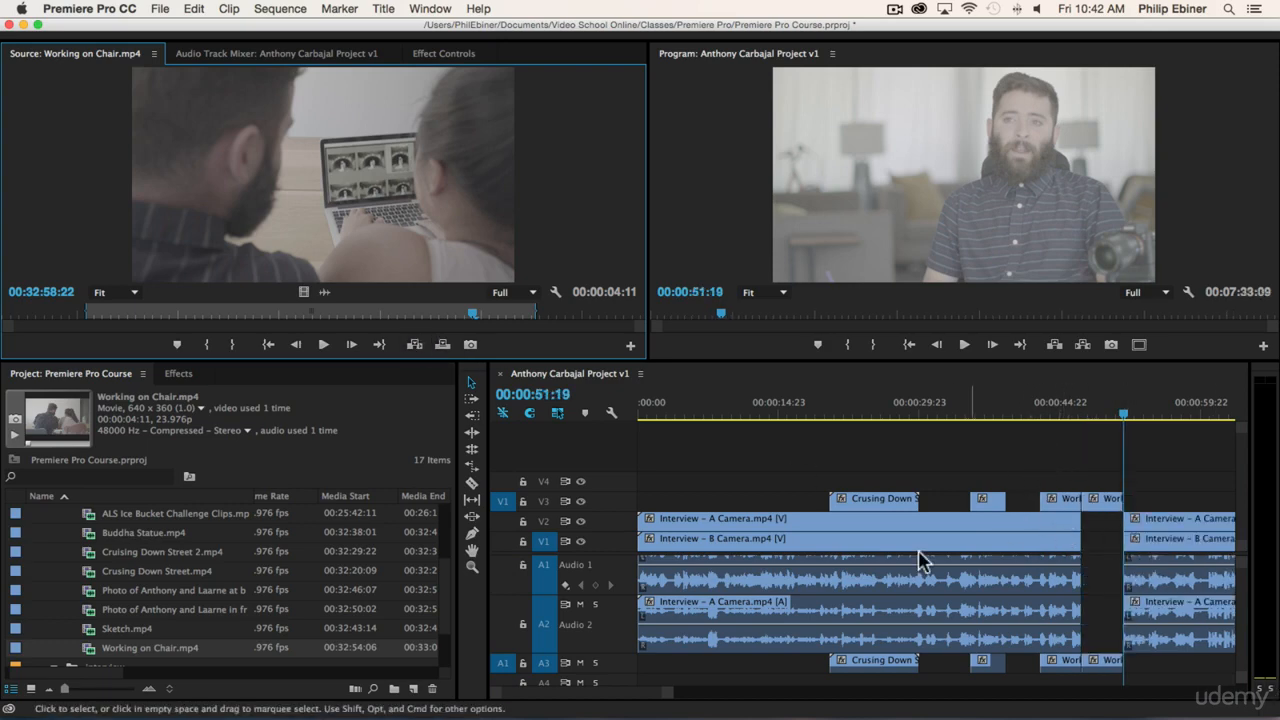
left_click_drag(1038, 470, 1118, 505)
key("shift+Delete")
key("Up")
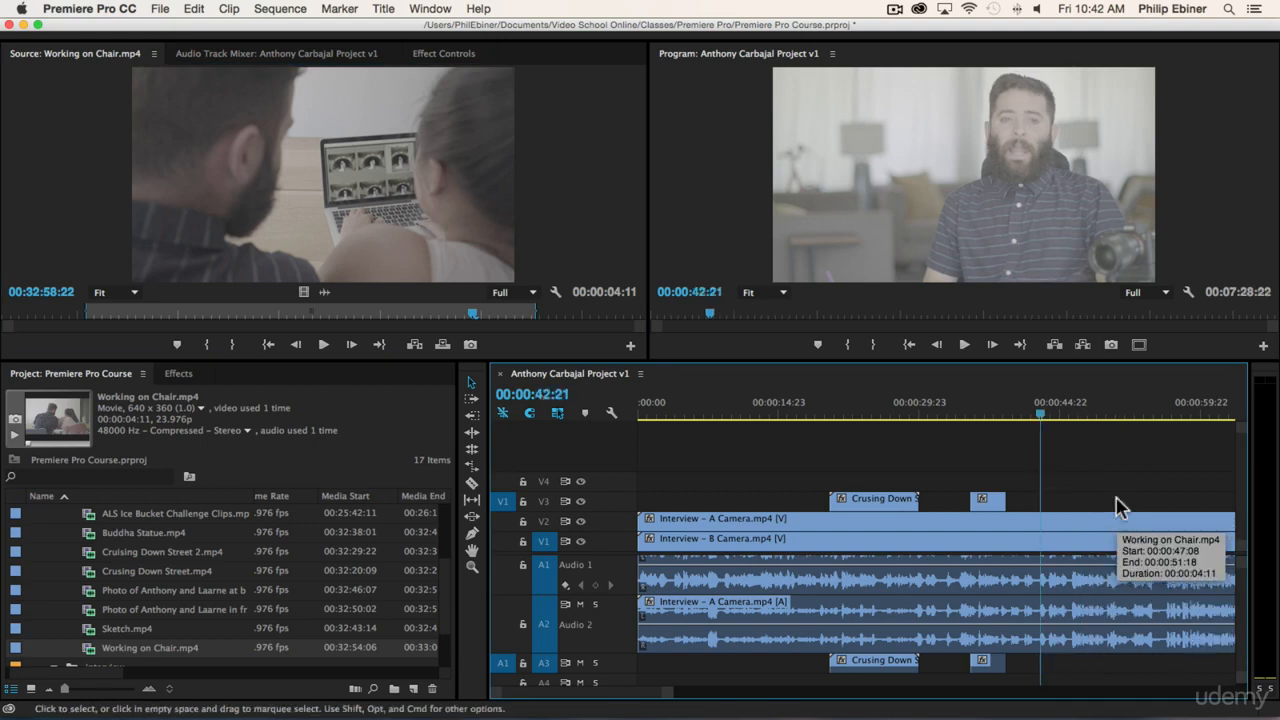
- Collapse the broll bin and shrink the sequence's audio tracks to their minimum height
scroll(1147, 498, "right", 3)
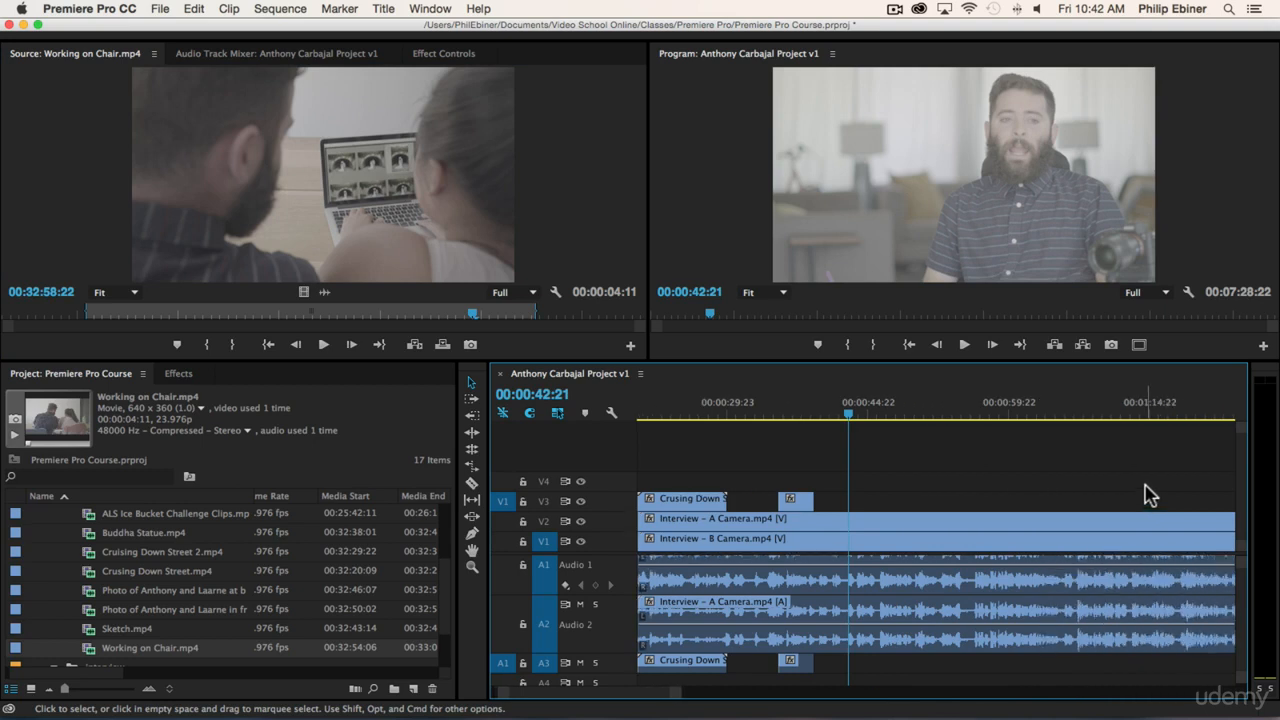
scroll(100, 555, "up", 3)
left_click(54, 590)
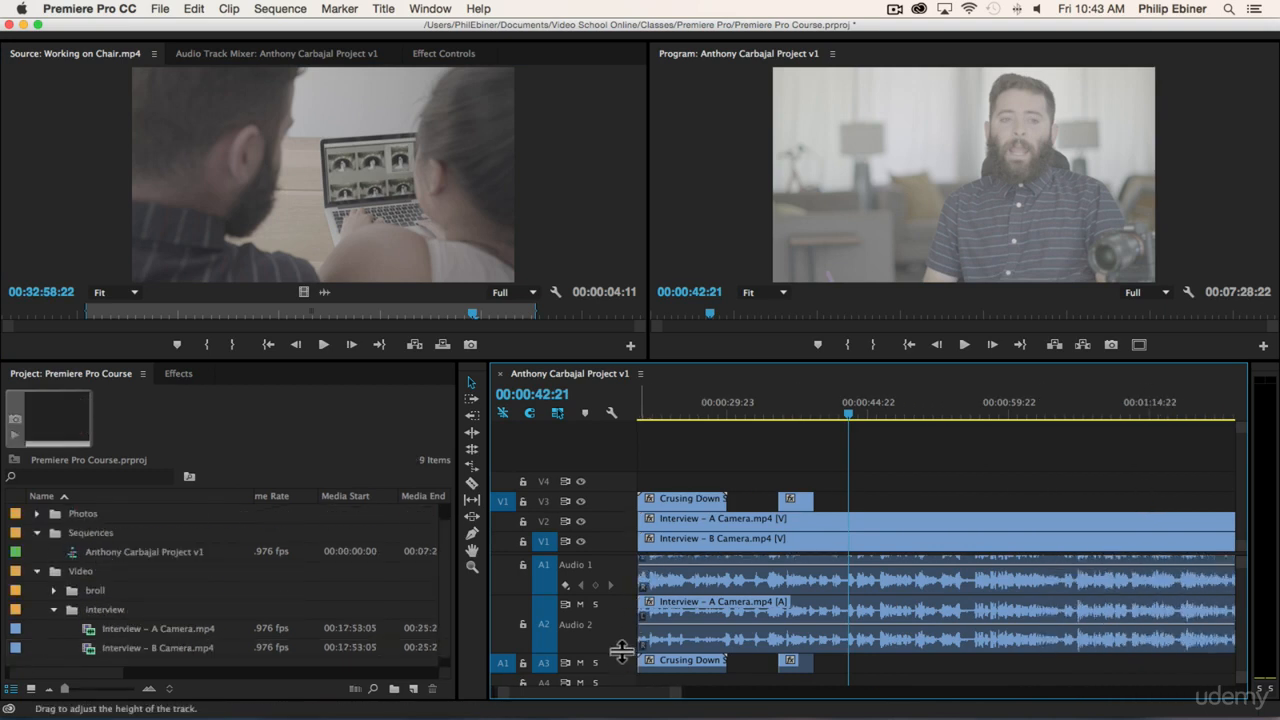
left_click_drag(614, 651, 618, 502)
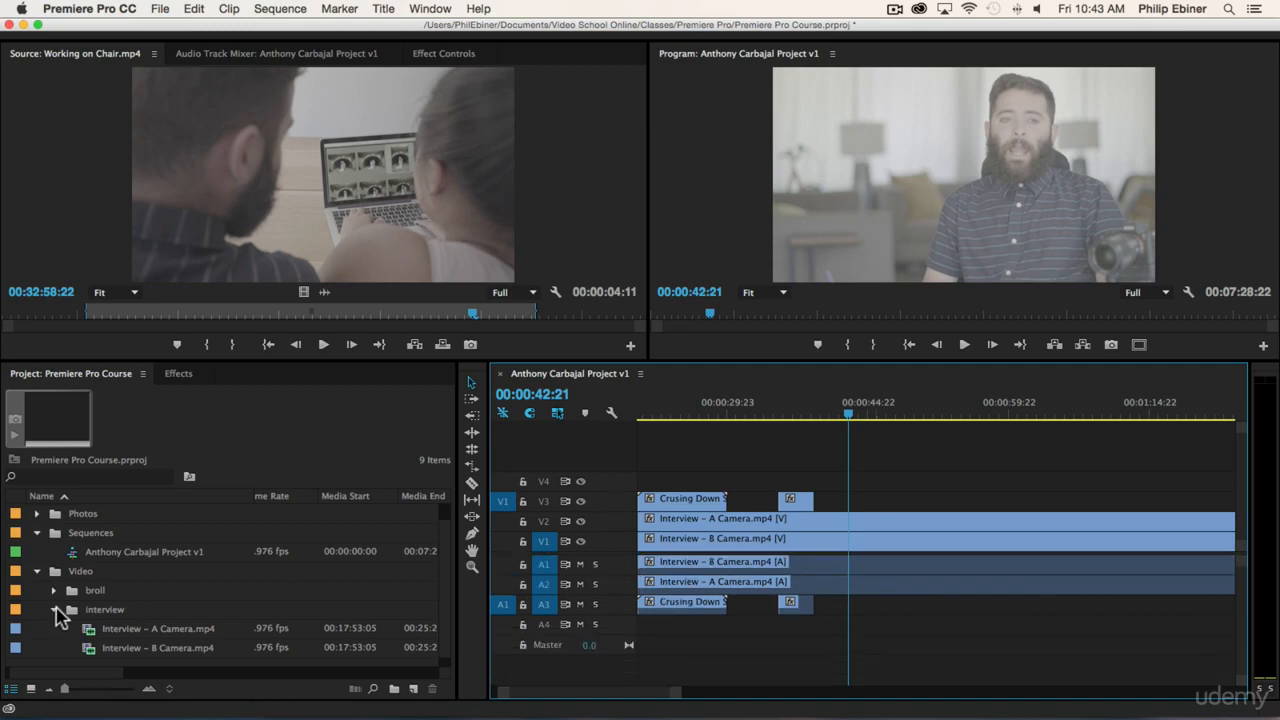
- Place Goodbye Summer.wav from the Music bin on A4, starting at about 14 seconds
left_click(55, 610)
left_click(37, 513)
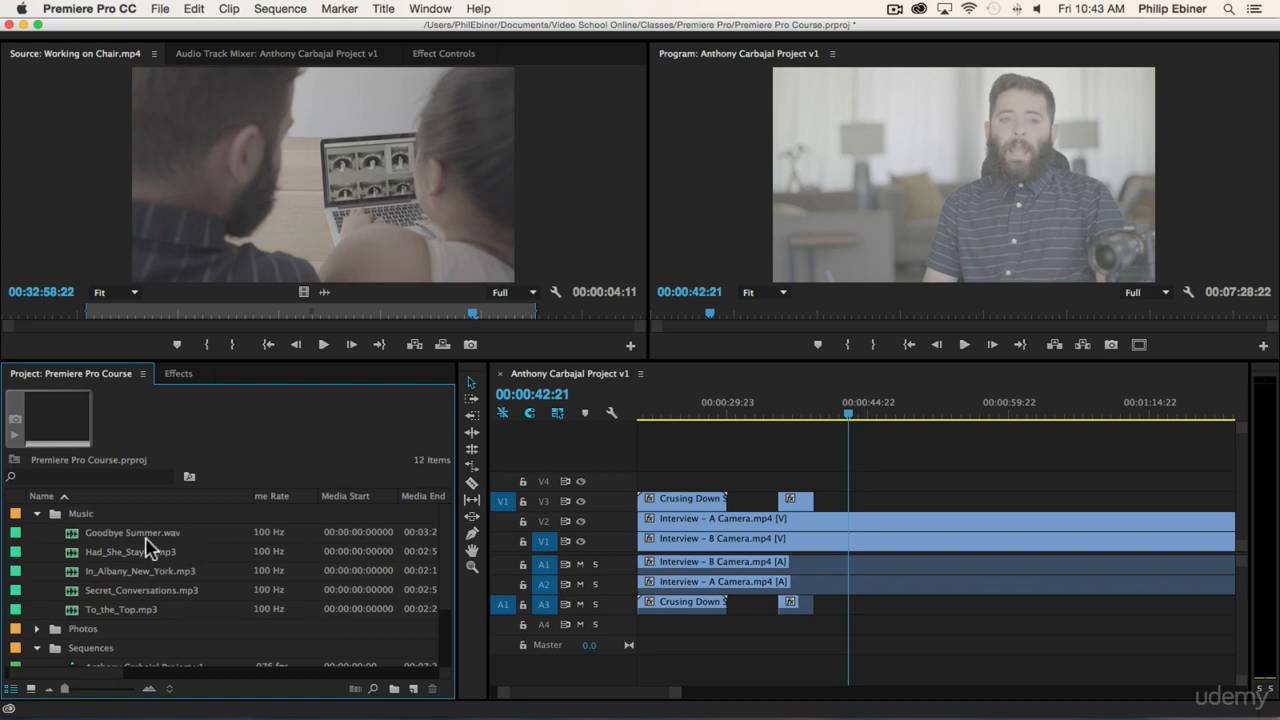
left_click_drag(148, 543, 747, 624)
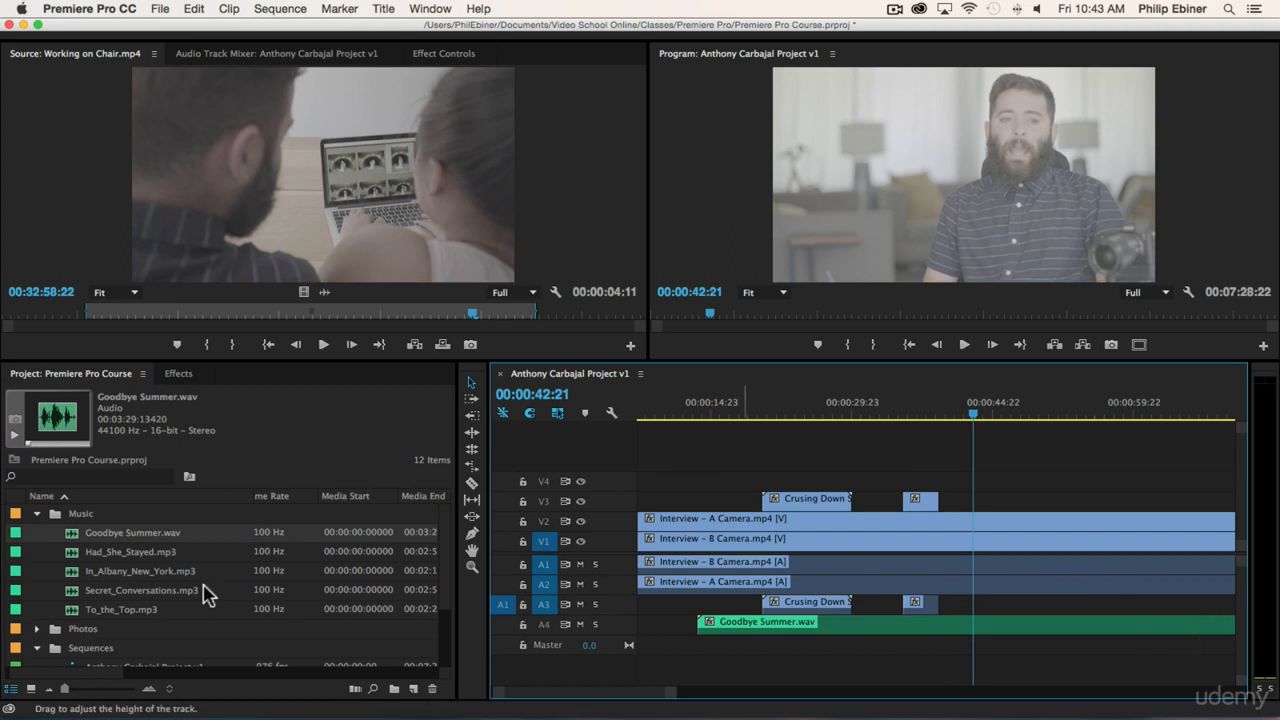
- Open Goodbye Summer.wav in the Source monitor and mark In at 00;02;16;24 and Out at 00;03;00;11
double_click(76, 534)
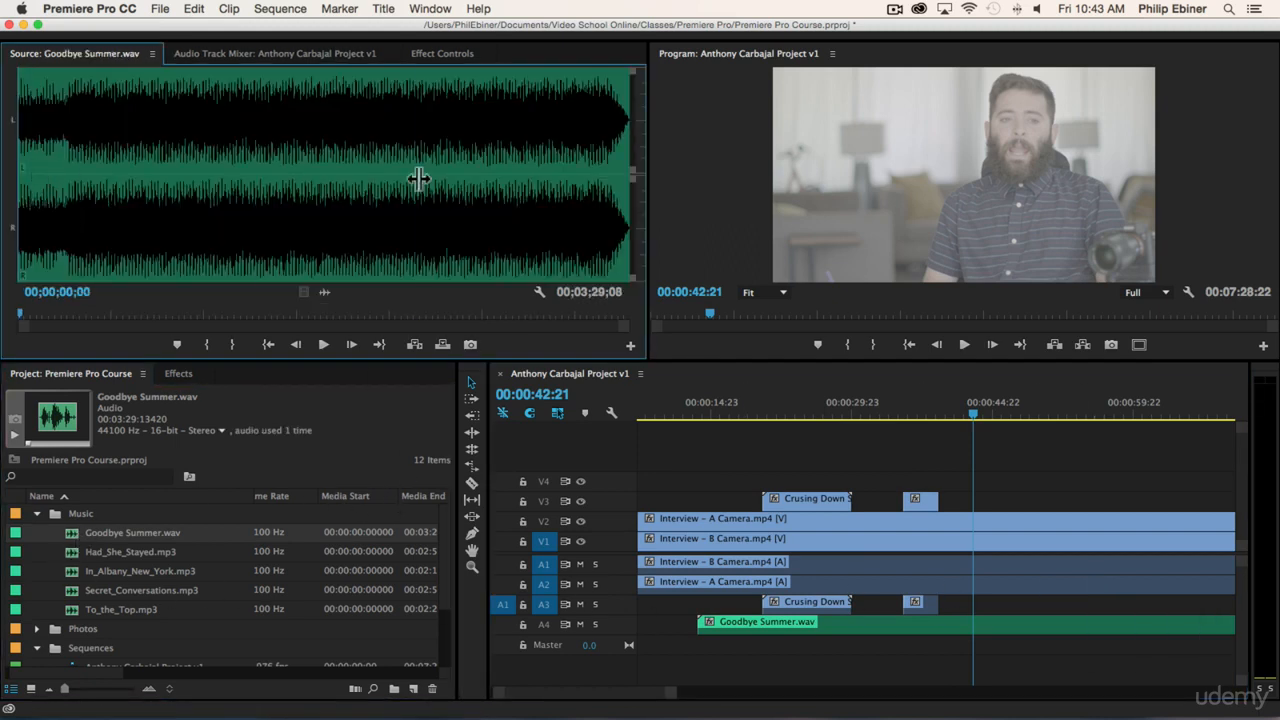
left_click(417, 177)
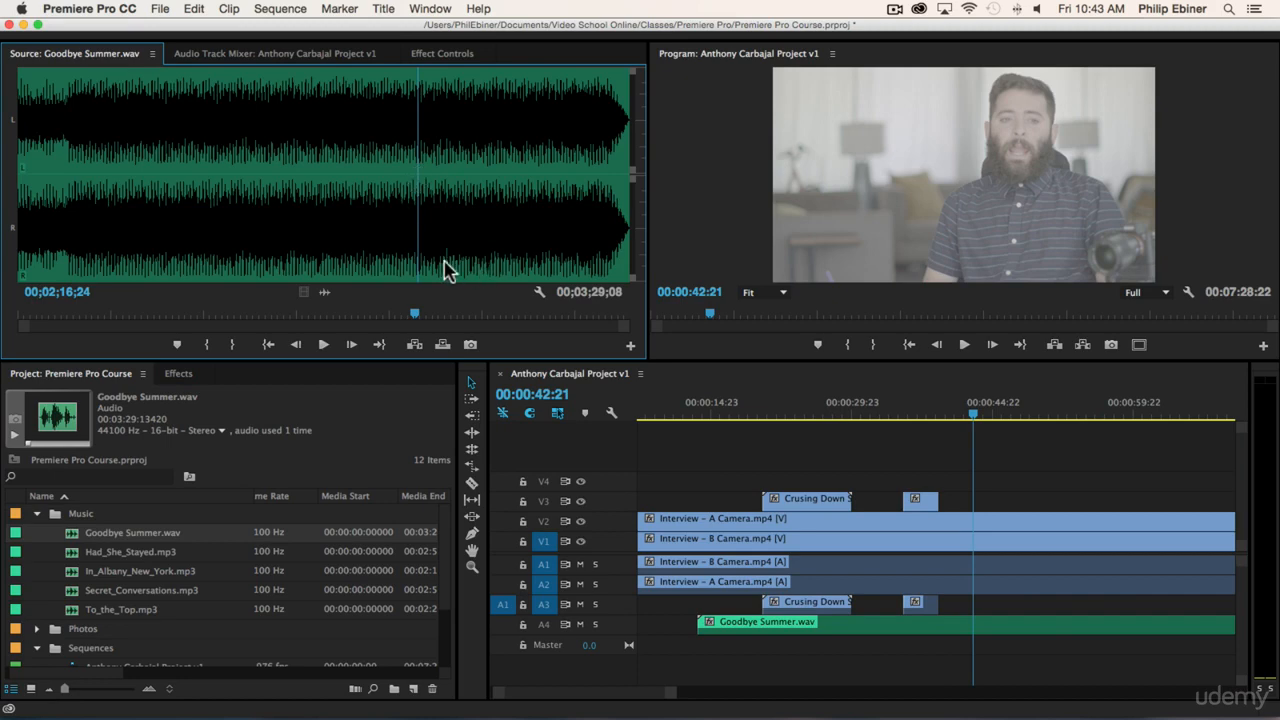
key("i")
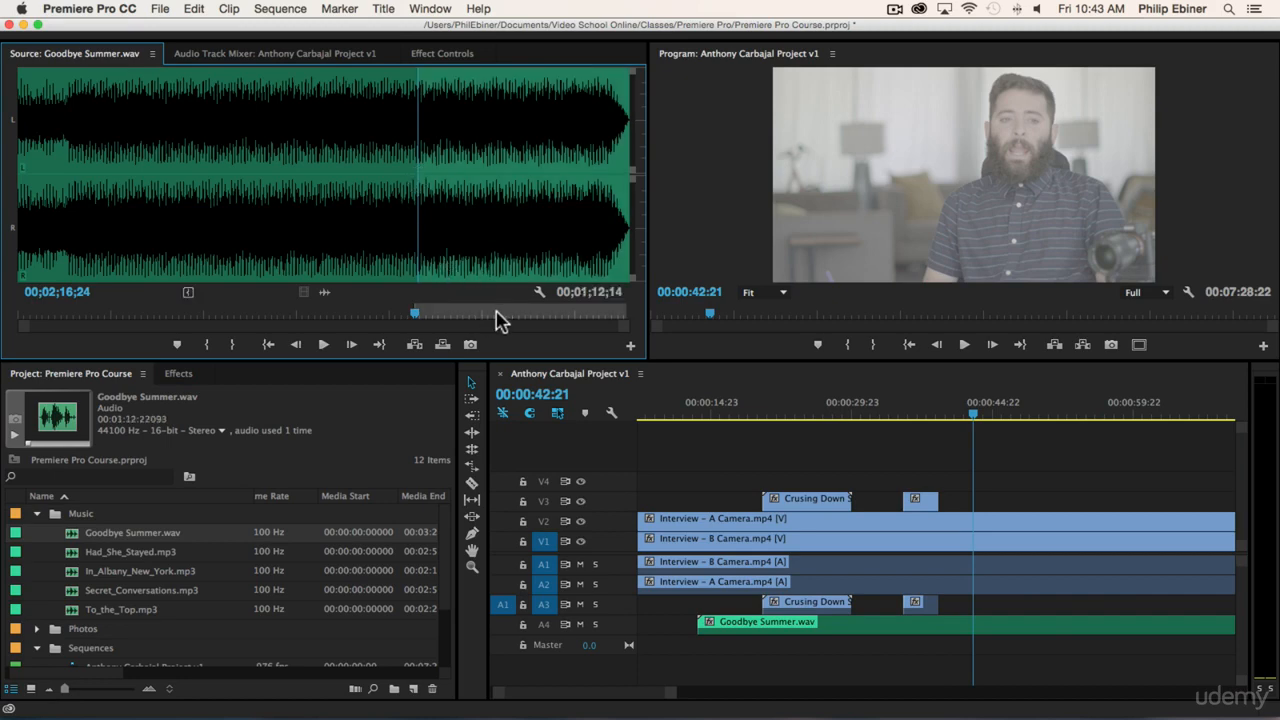
left_click(542, 310)
key("o")
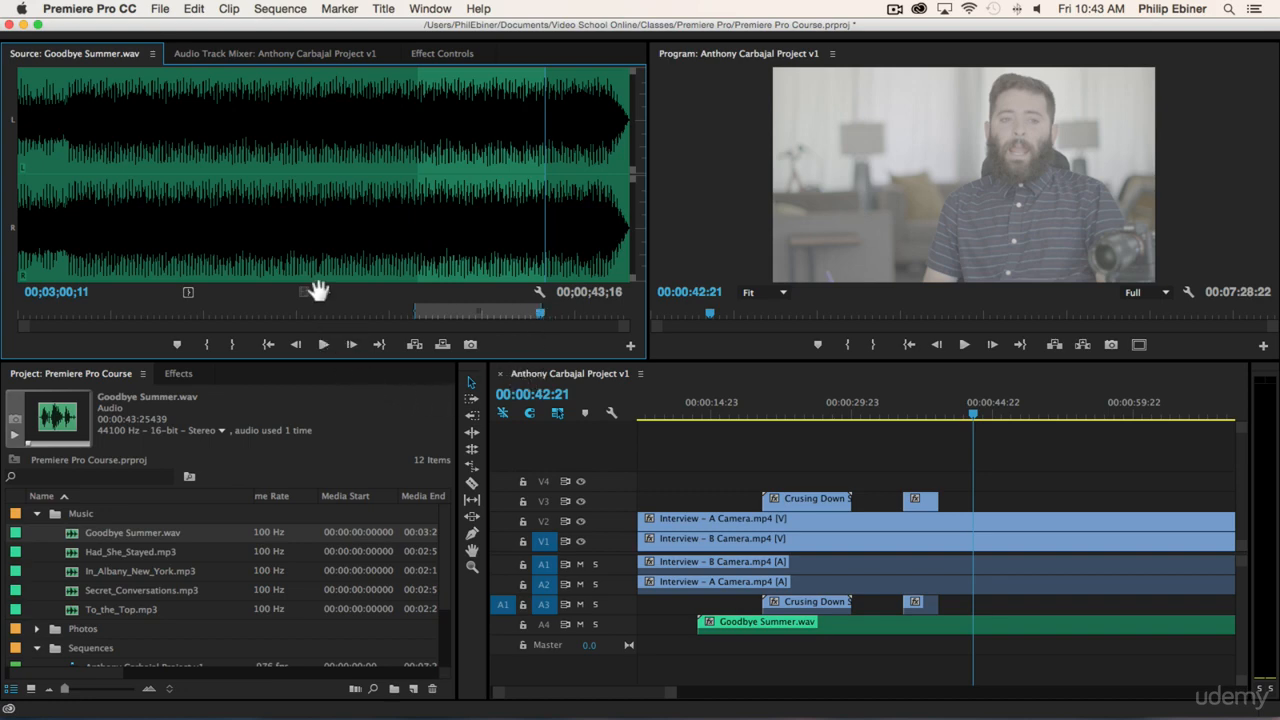
- Try overwriting A3 with the marked music at 00:00:42:21 and inserting it again at 00:01:26:09, and undo both edits
left_click_drag(430, 282, 346, 345)
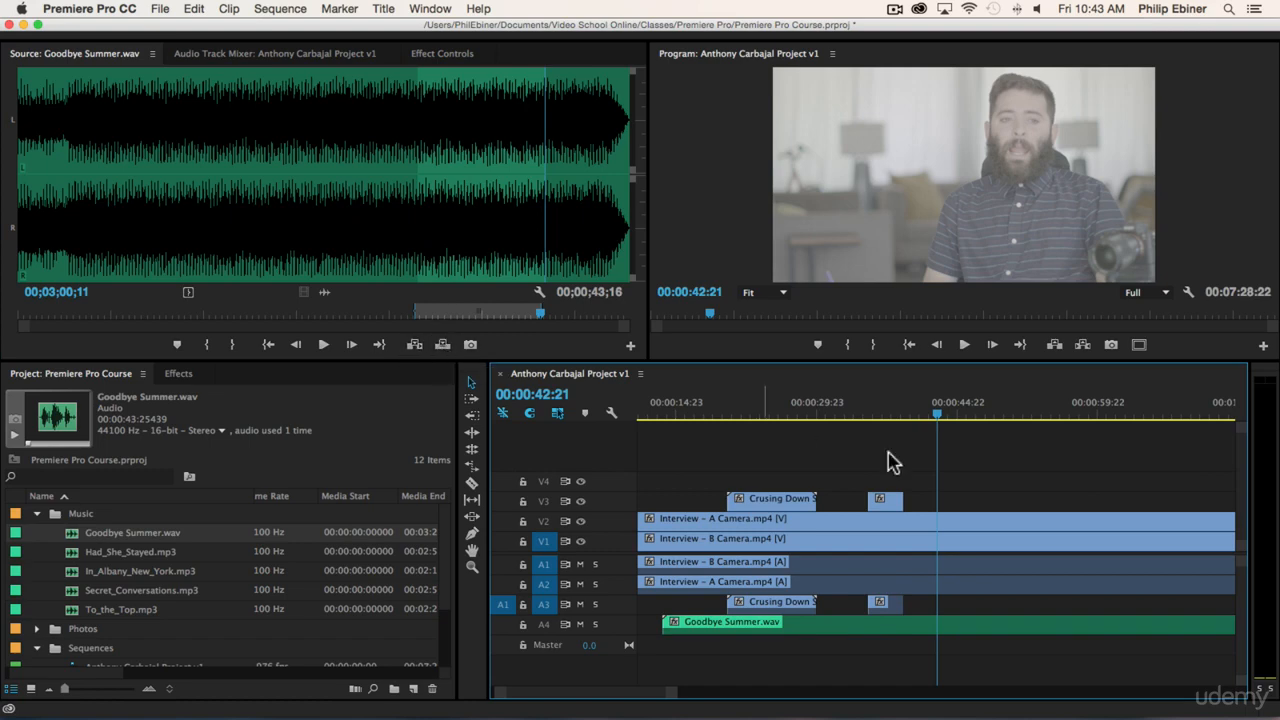
key("minus")
key("minus")
key("minus")
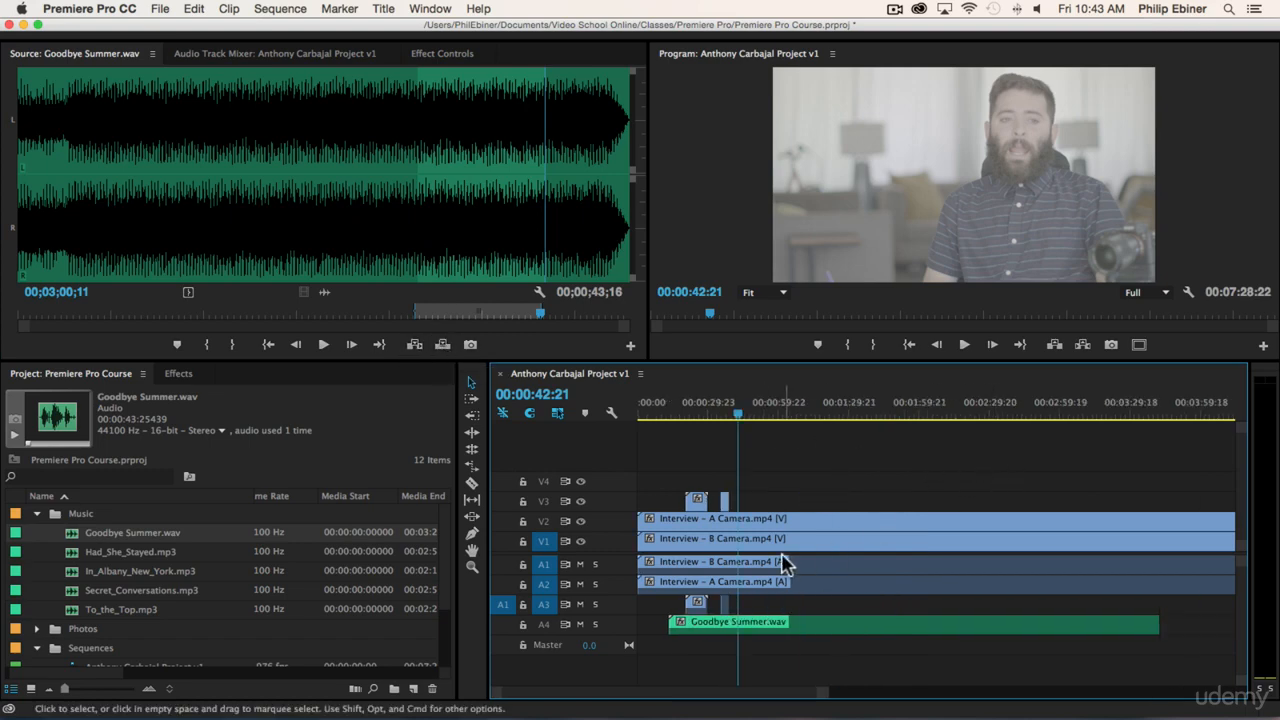
left_click(503, 606)
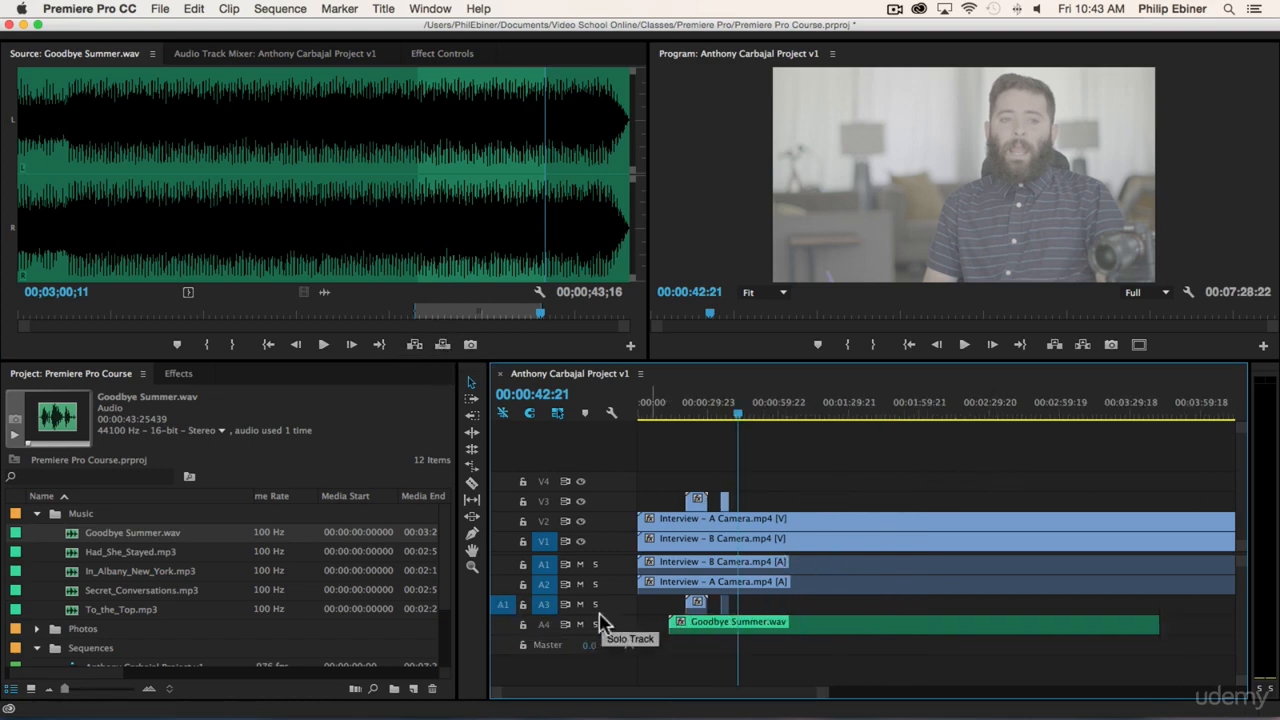
left_click(442, 345)
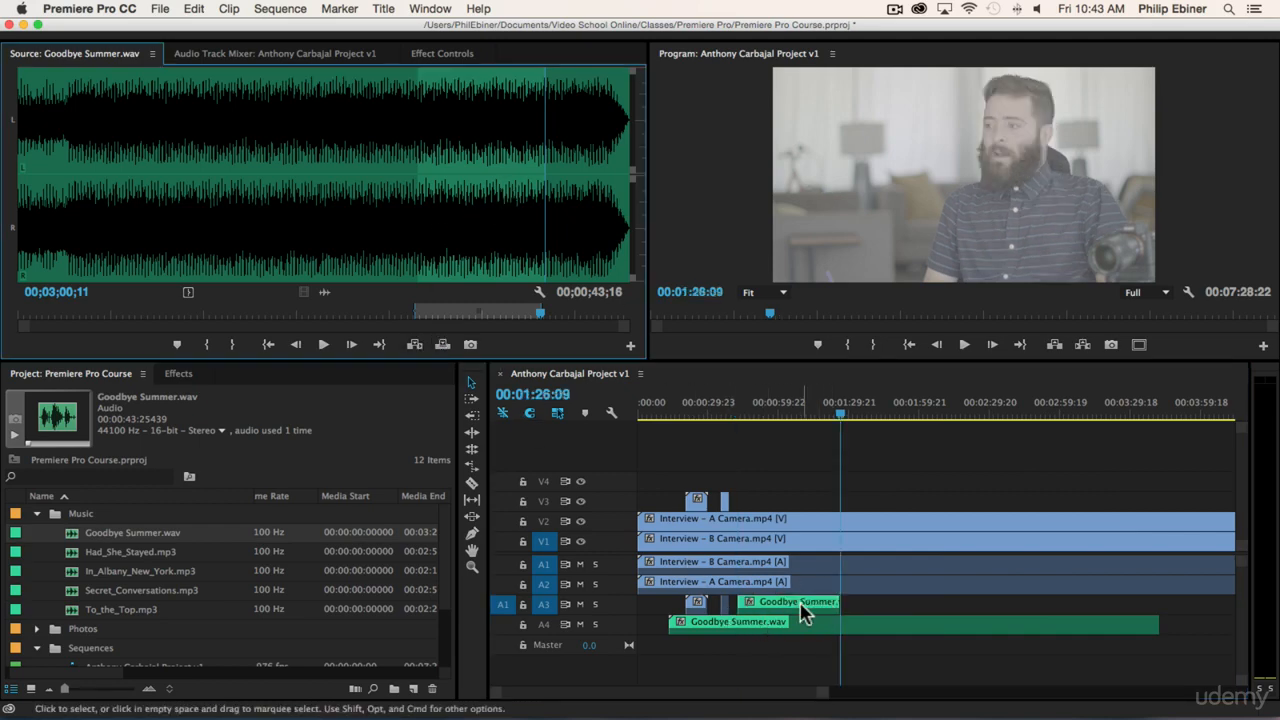
left_click(414, 345)
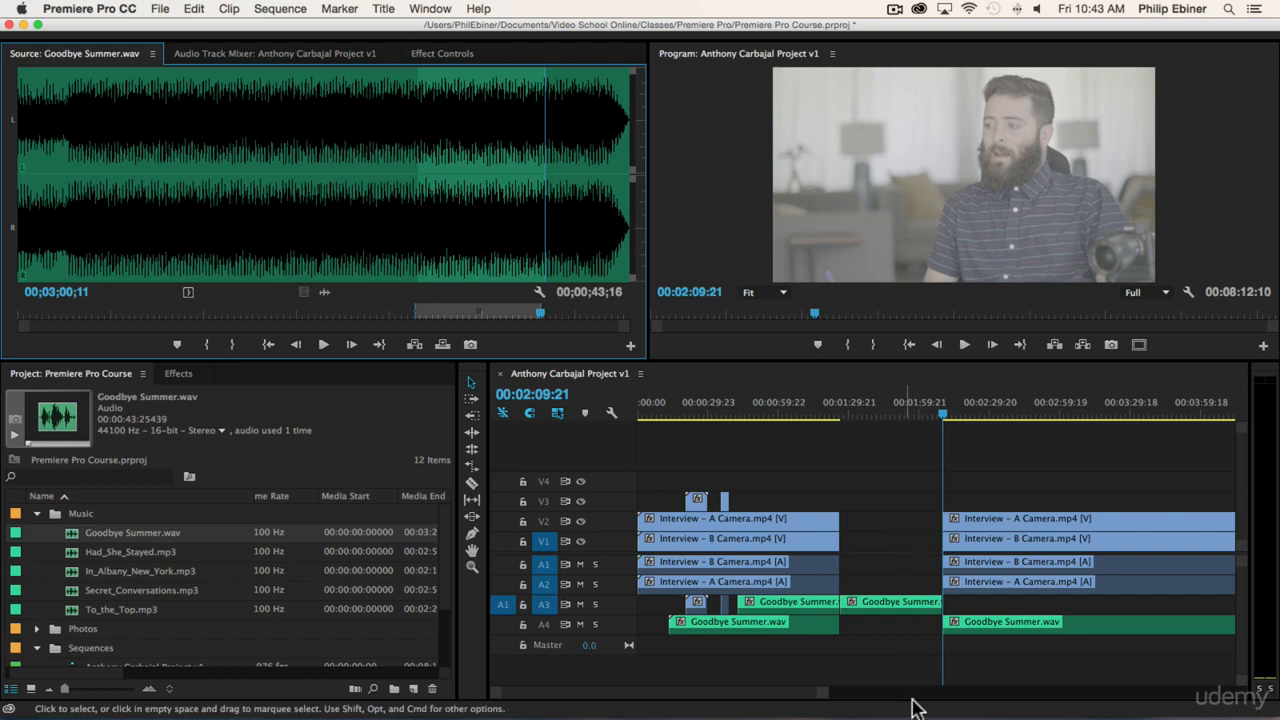
key("super+z")
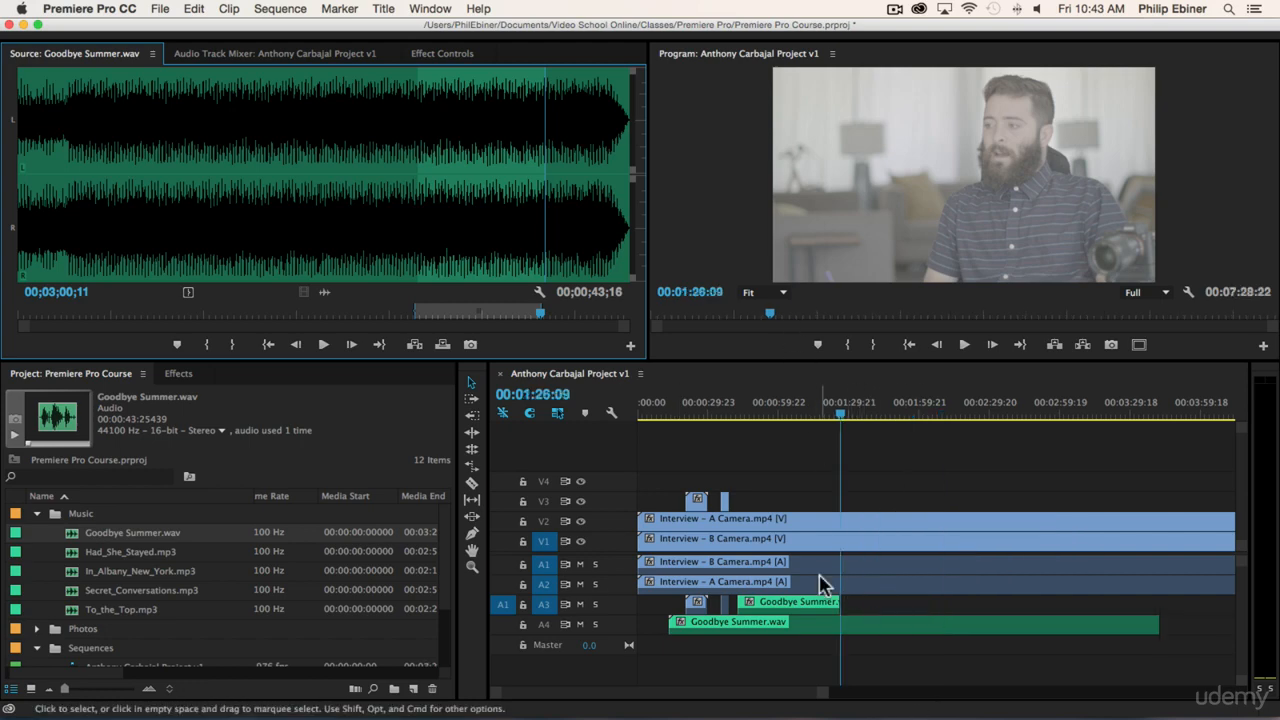
key("super+z")
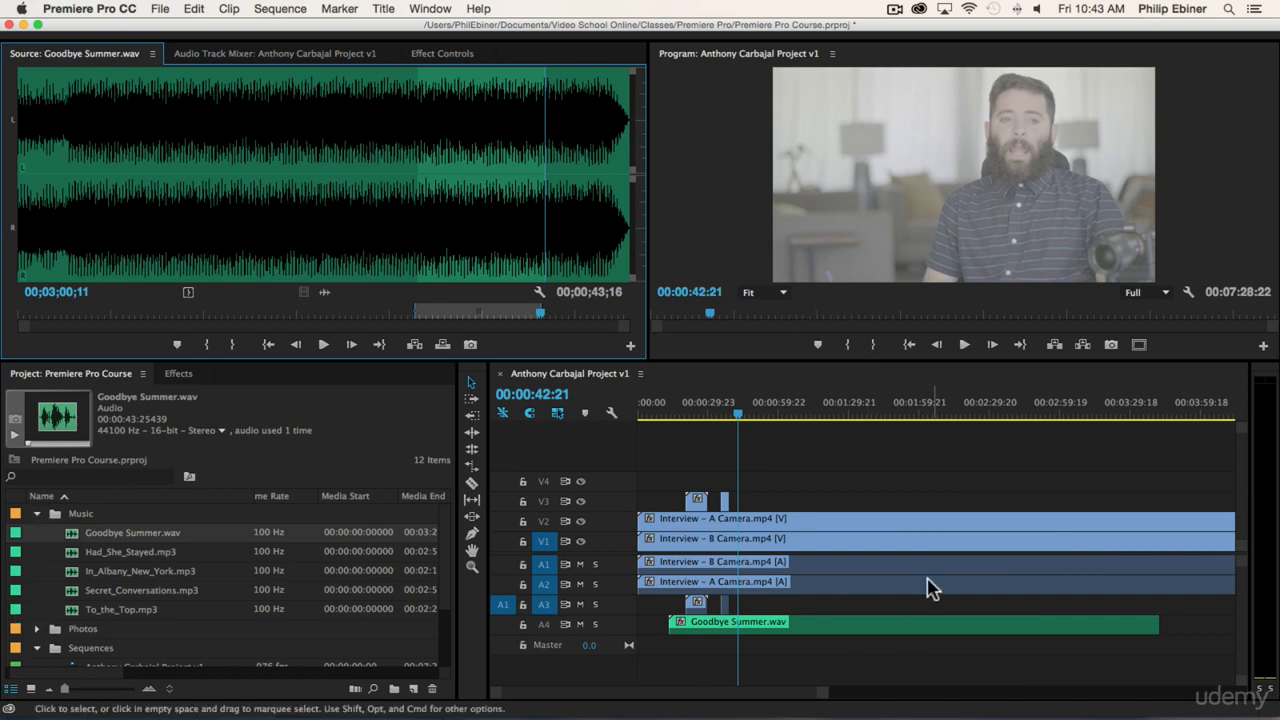
left_click_drag(682, 489, 800, 512)
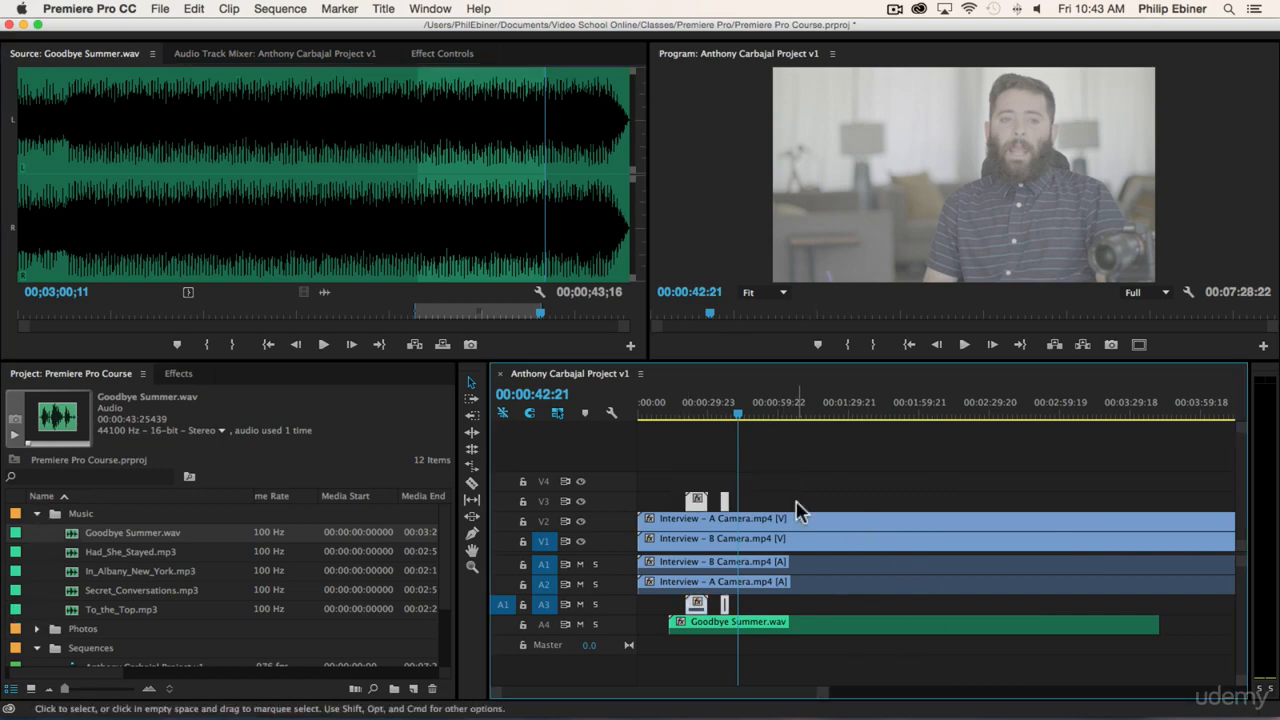
left_click(762, 484)
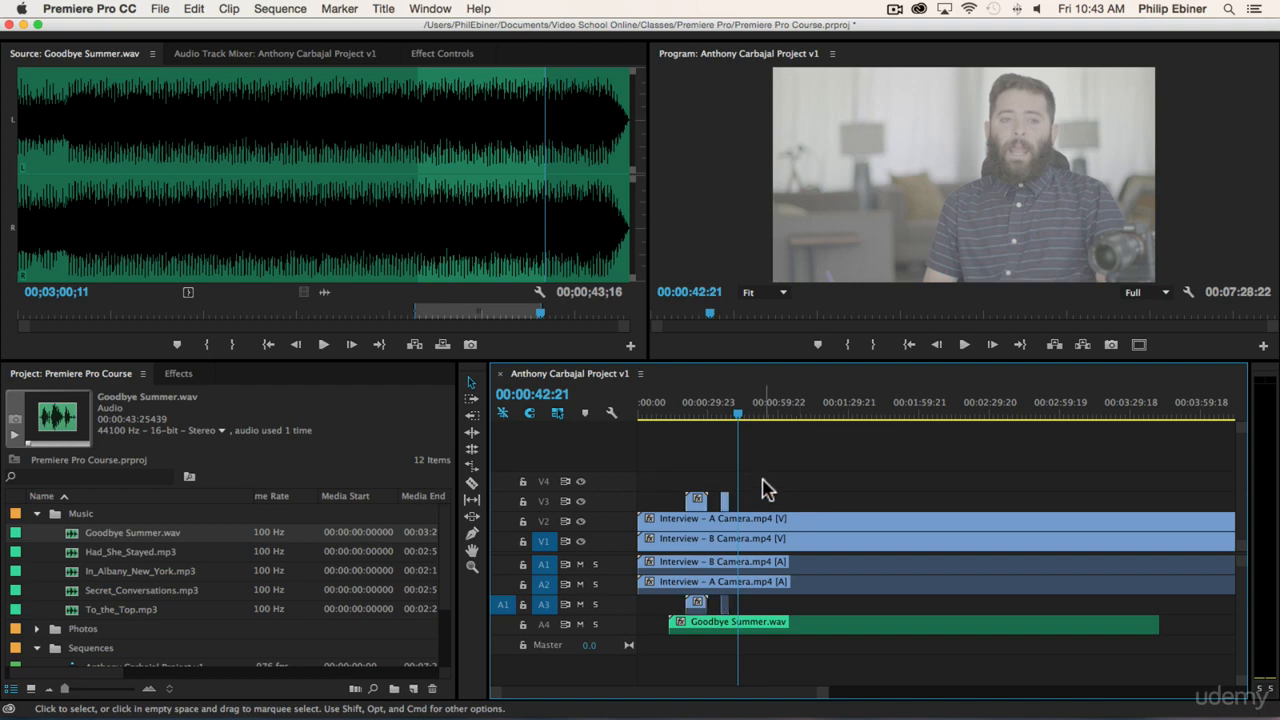